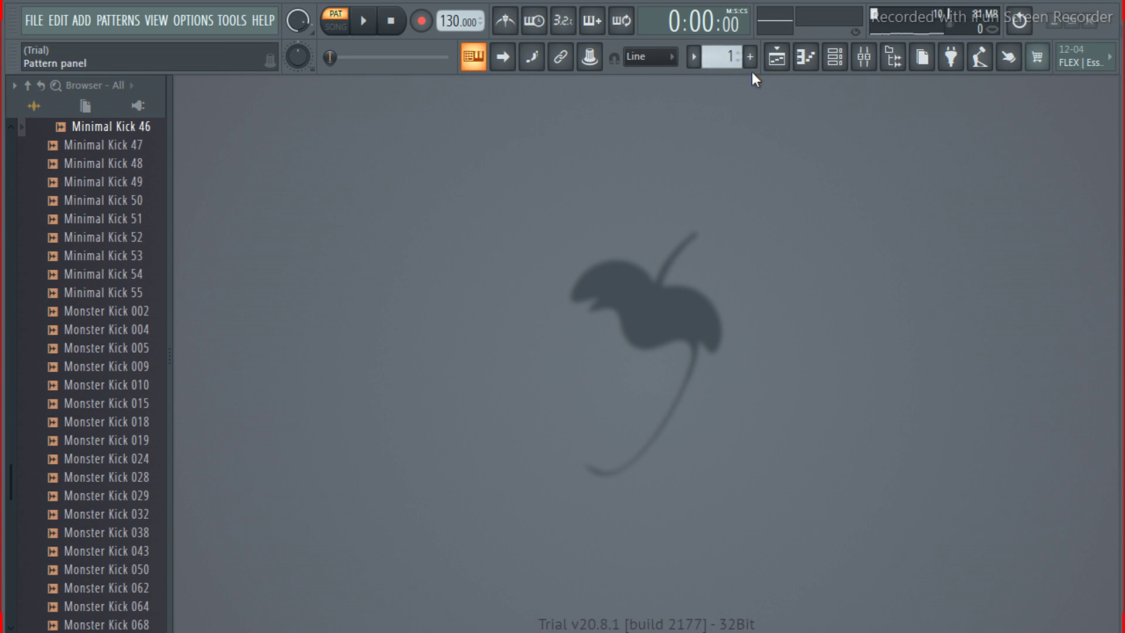
click(784, 61)
click(806, 58)
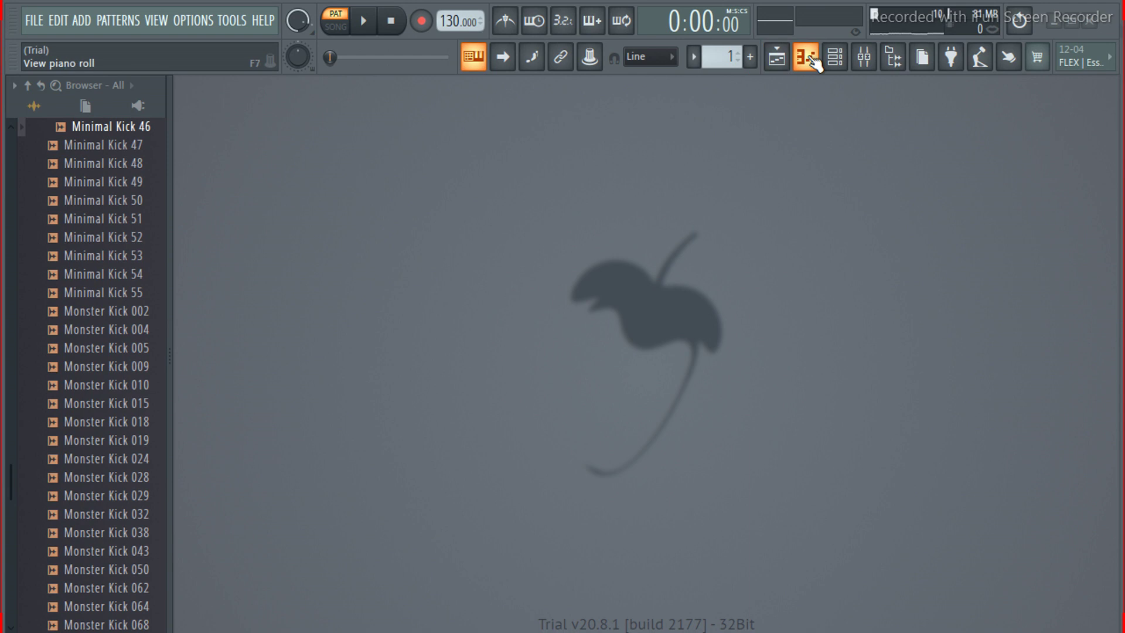
click(835, 59)
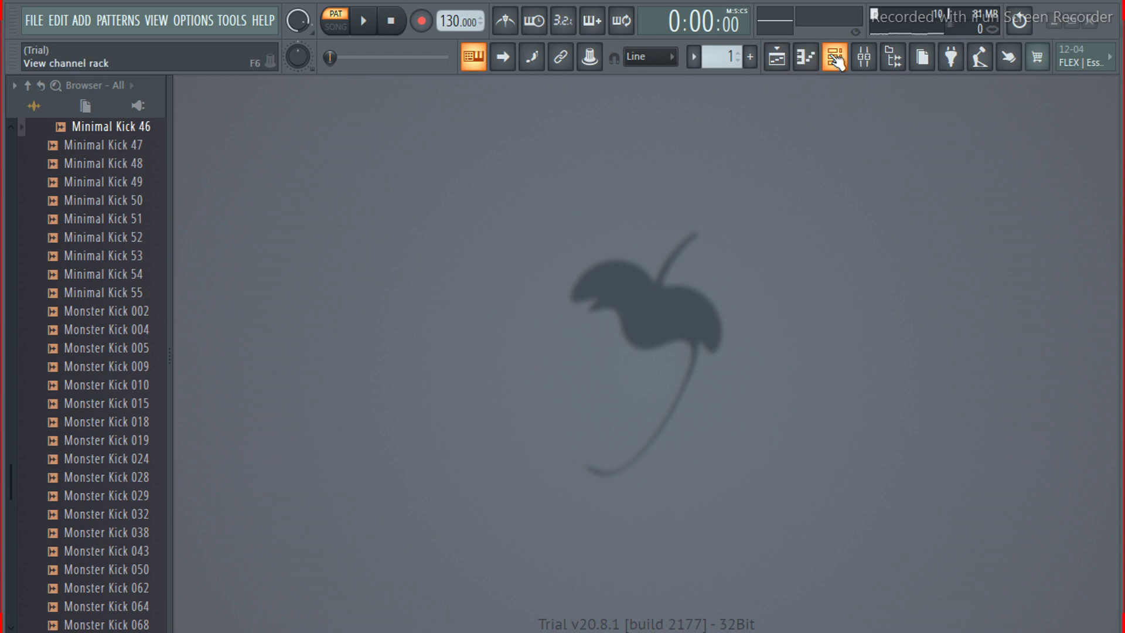
click(836, 58)
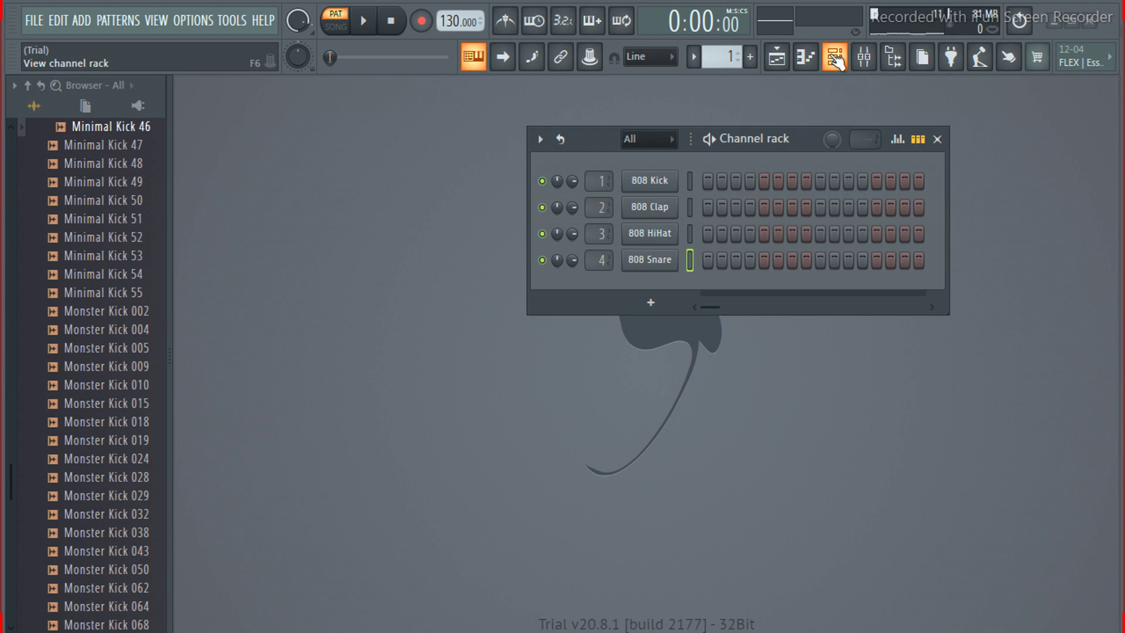
click(836, 58)
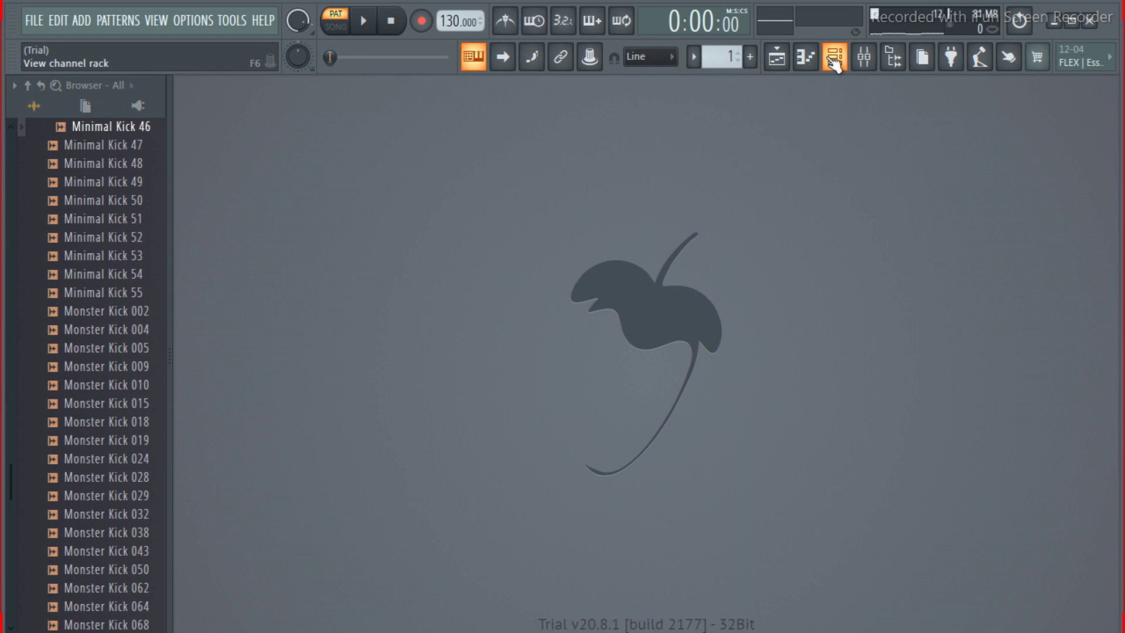
click(835, 59)
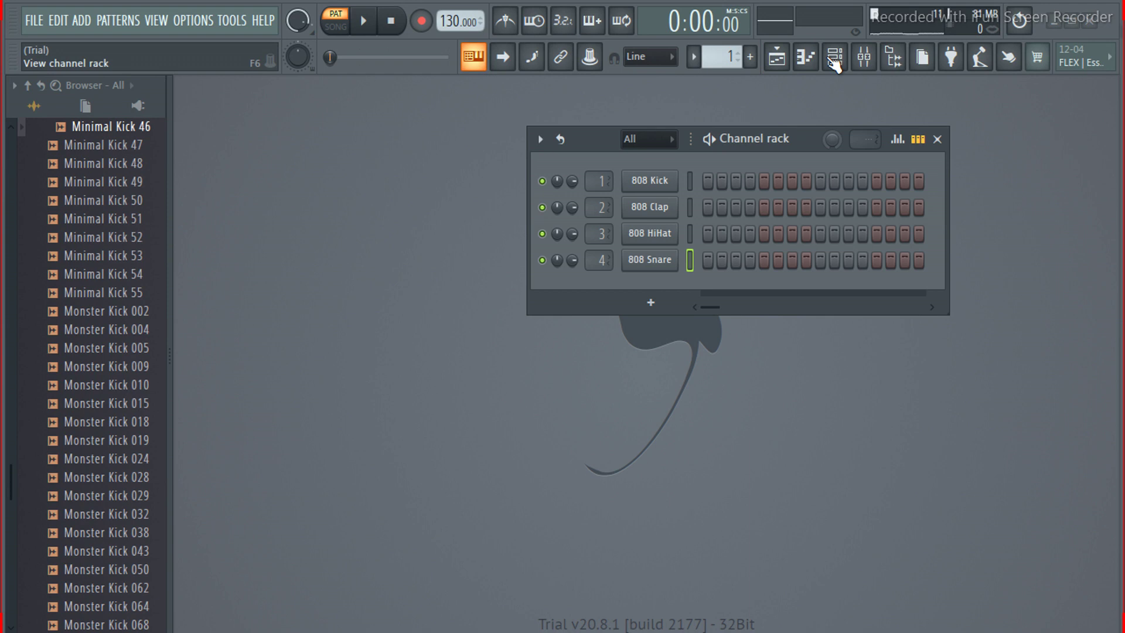
click(835, 58)
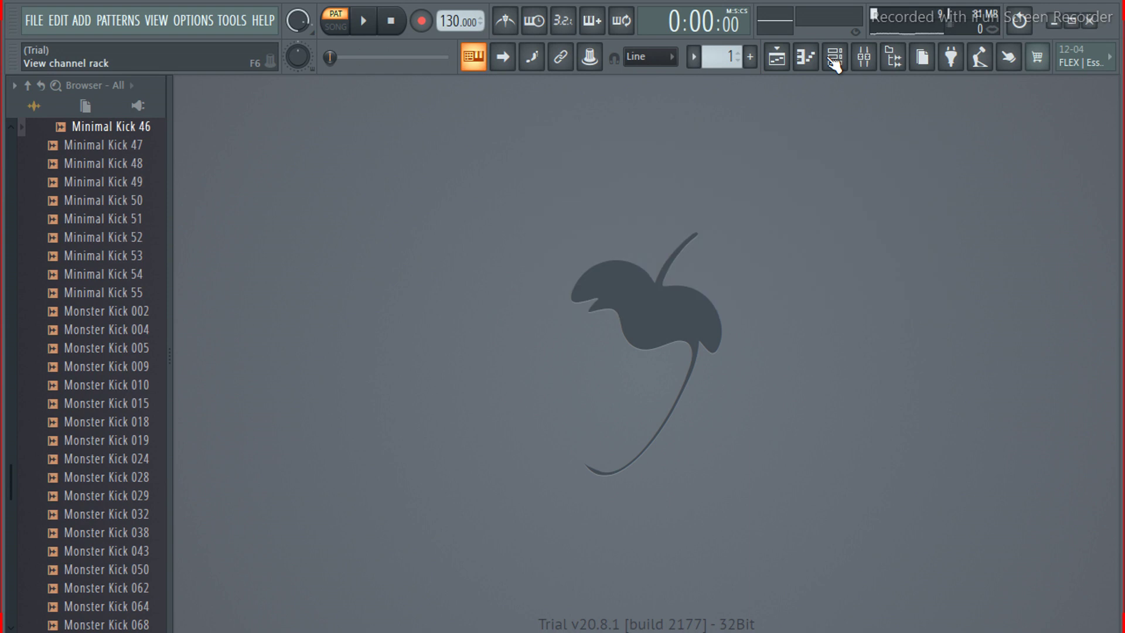
click(835, 58)
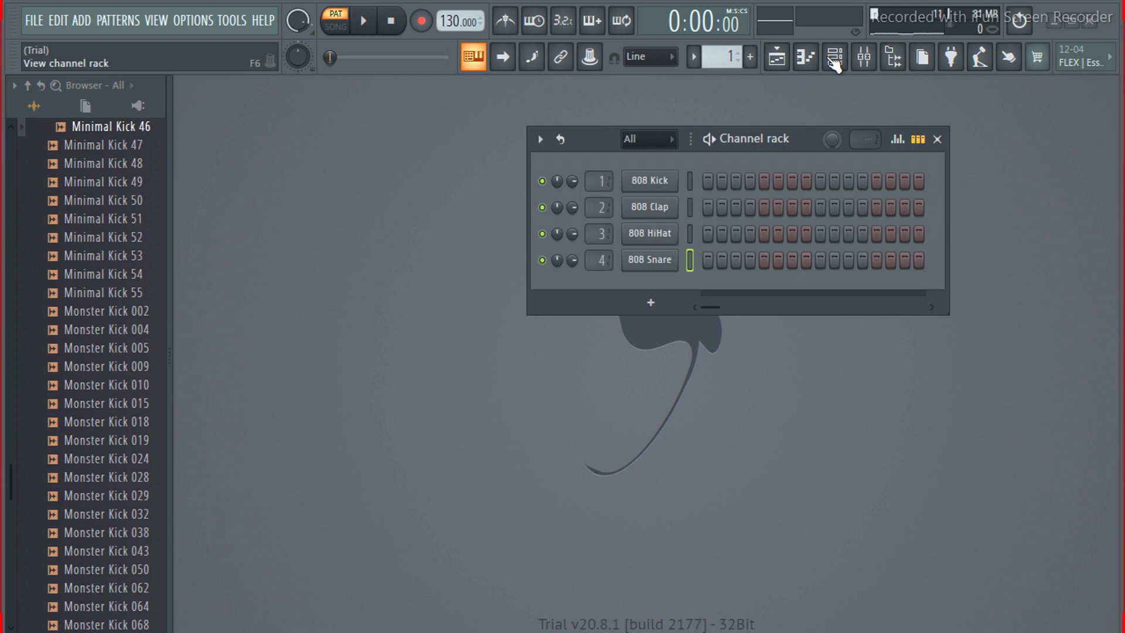
click(834, 59)
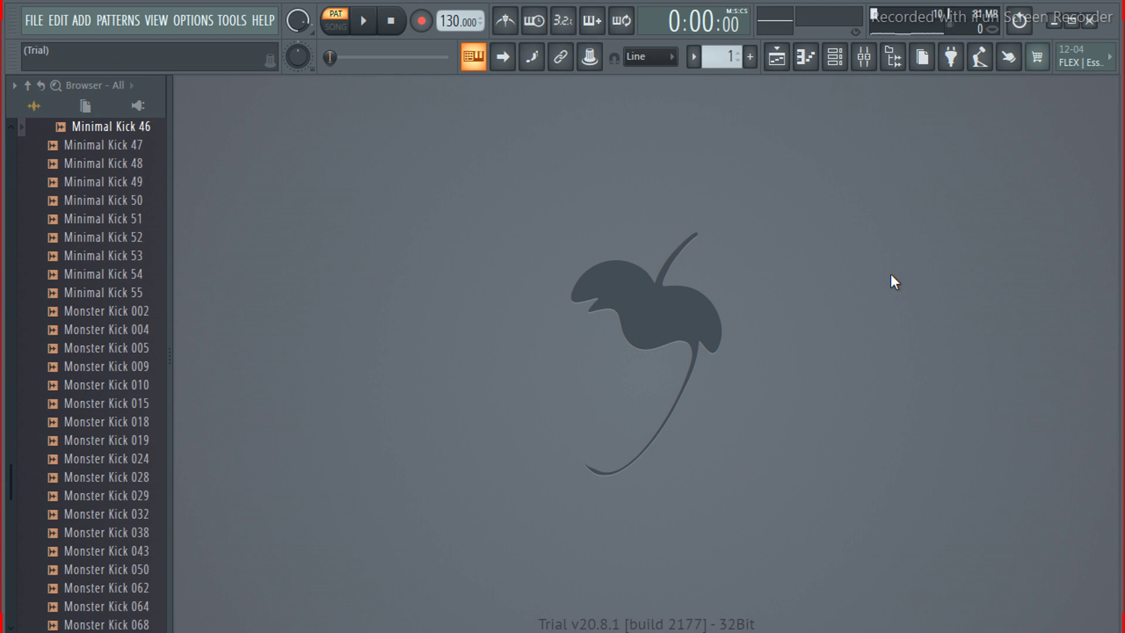
key(F6)
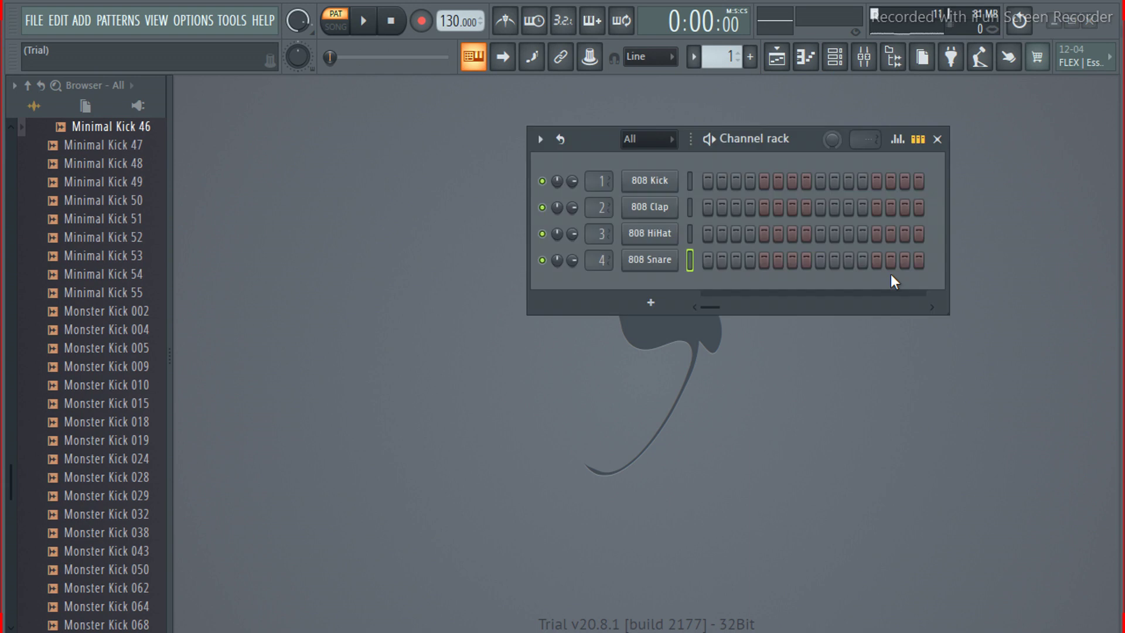
key(F6)
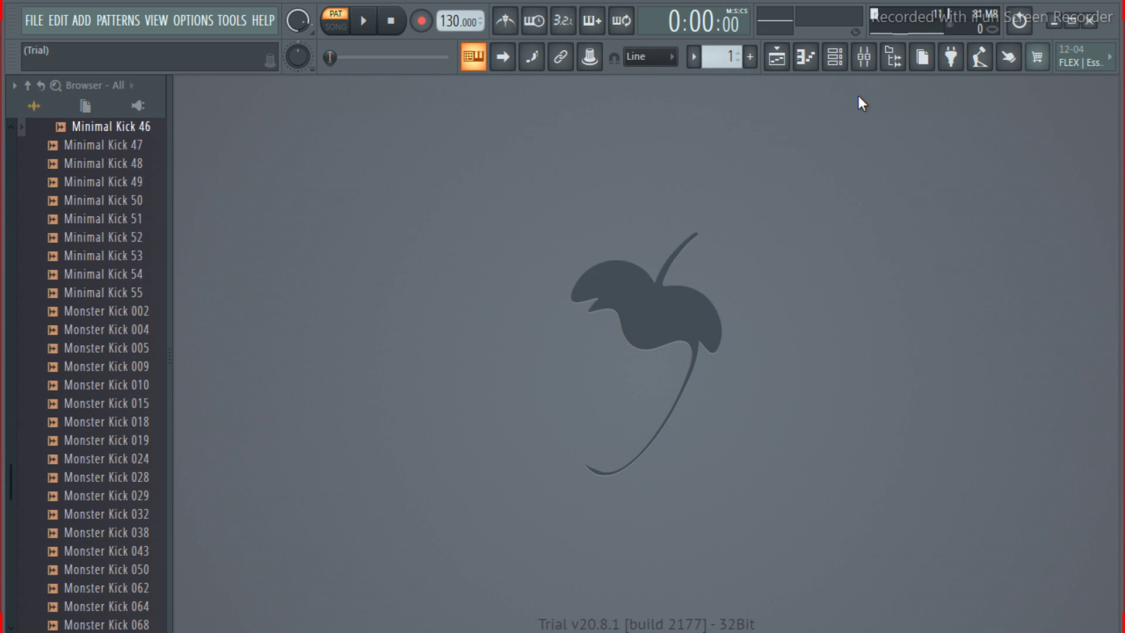
Show the channel rack and move it to the middle of the workspace
click(841, 62)
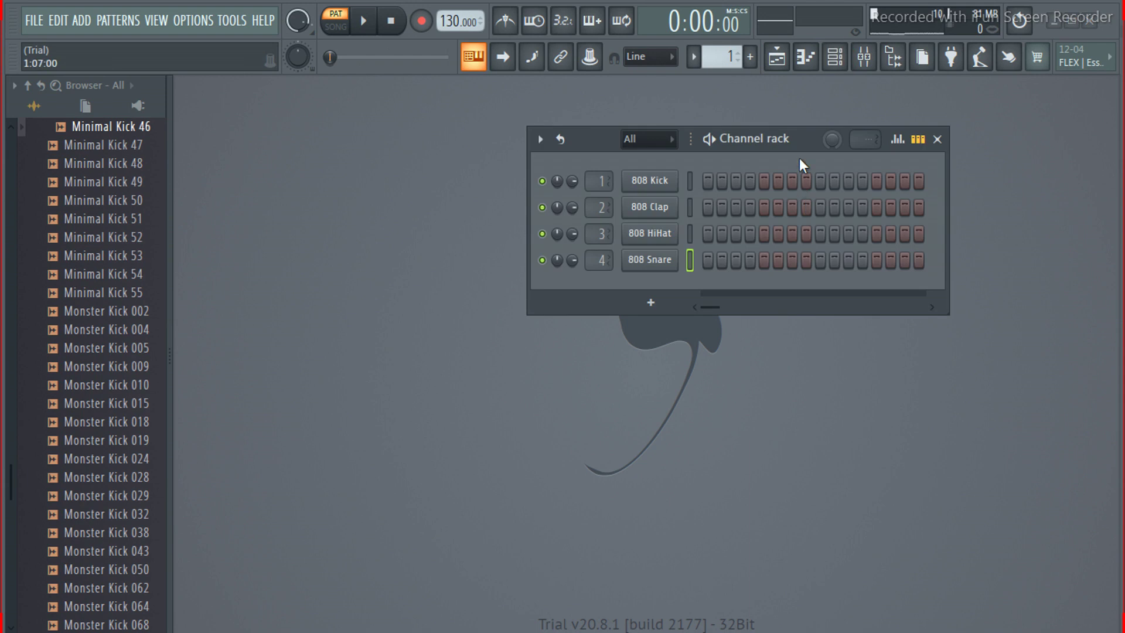
drag(800, 131, 708, 212)
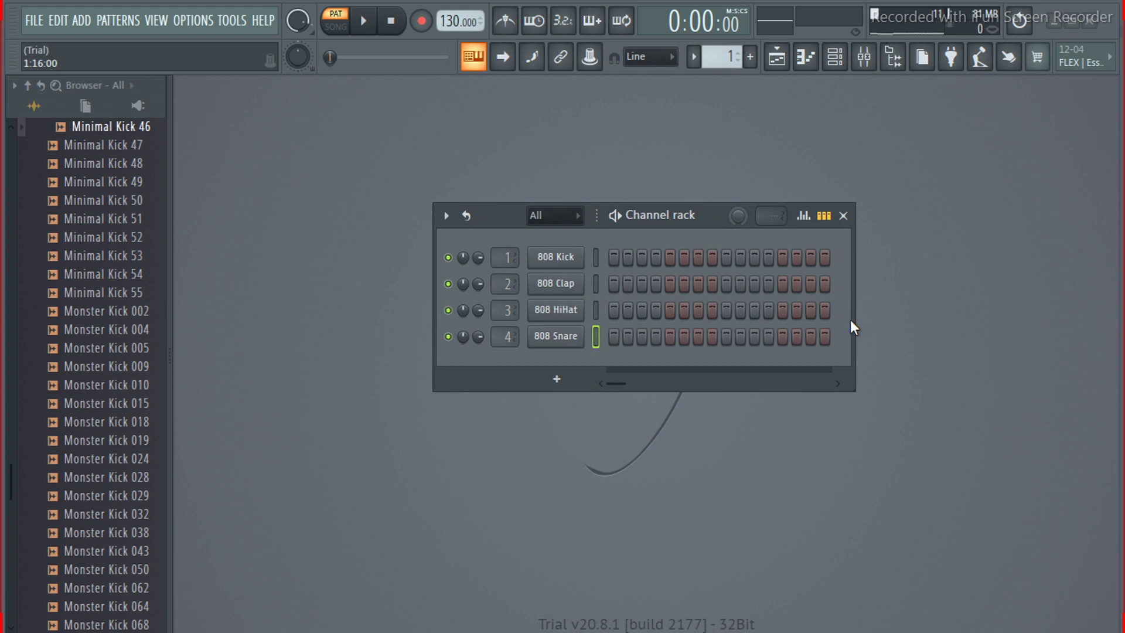
mouse_move(854, 321)
mouse_down()
mouse_move(1026, 338)
mouse_move(863, 338)
mouse_up()
Add 808 Kick hits on steps 1, 5, 9 and 13 and play the pattern
click(613, 258)
click(669, 259)
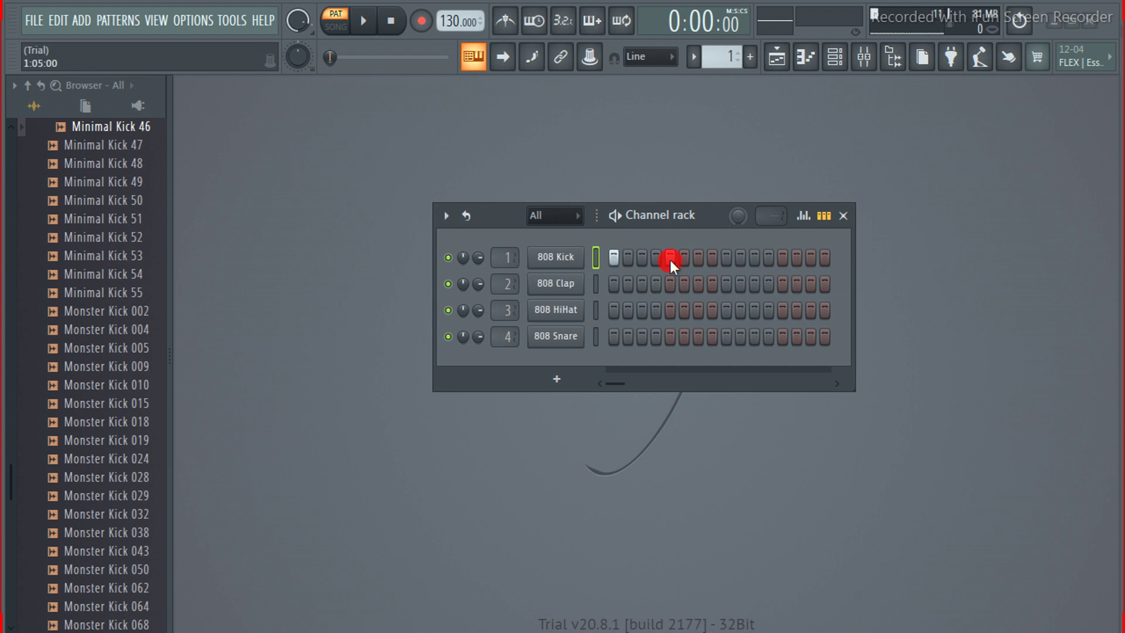
click(726, 259)
click(615, 215)
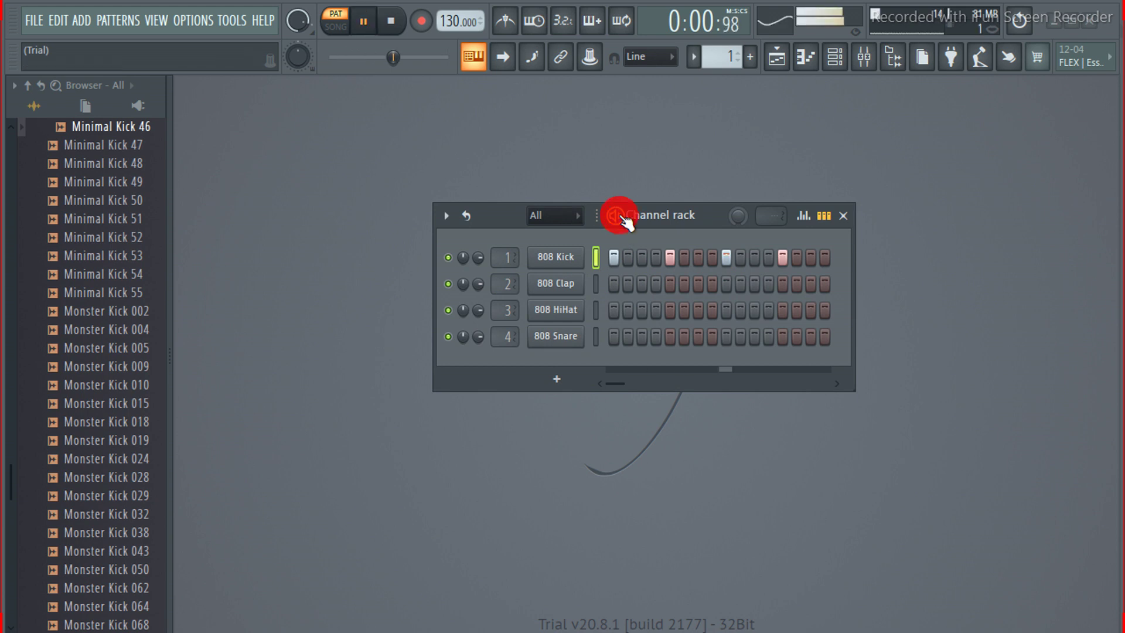
click(615, 216)
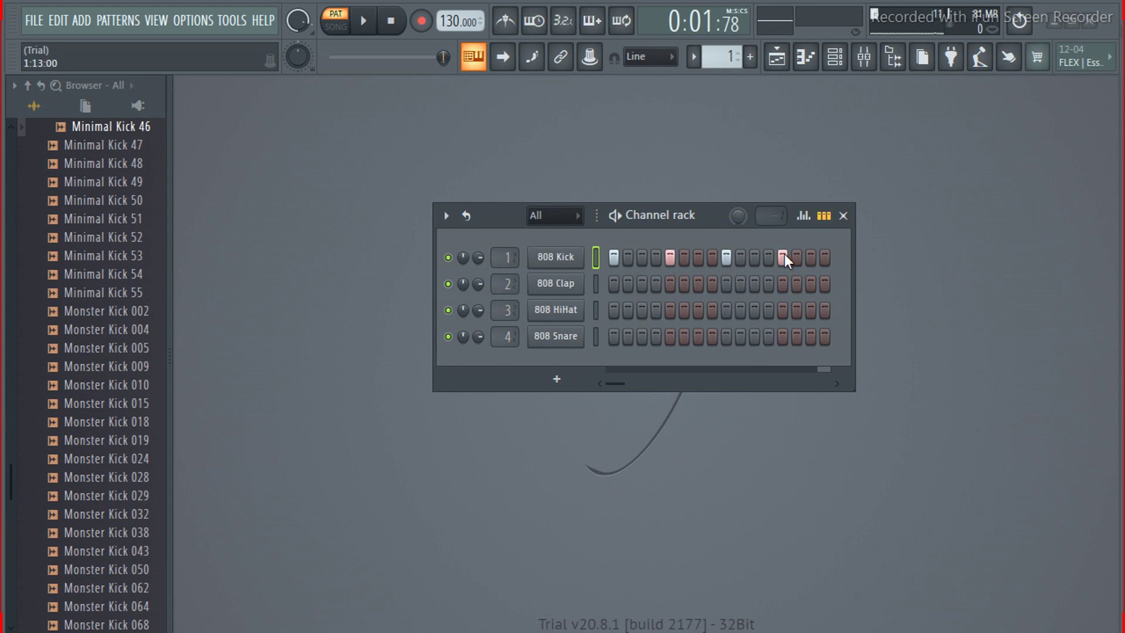
Remove the hits from the 808 Kick row one by one
click(727, 257)
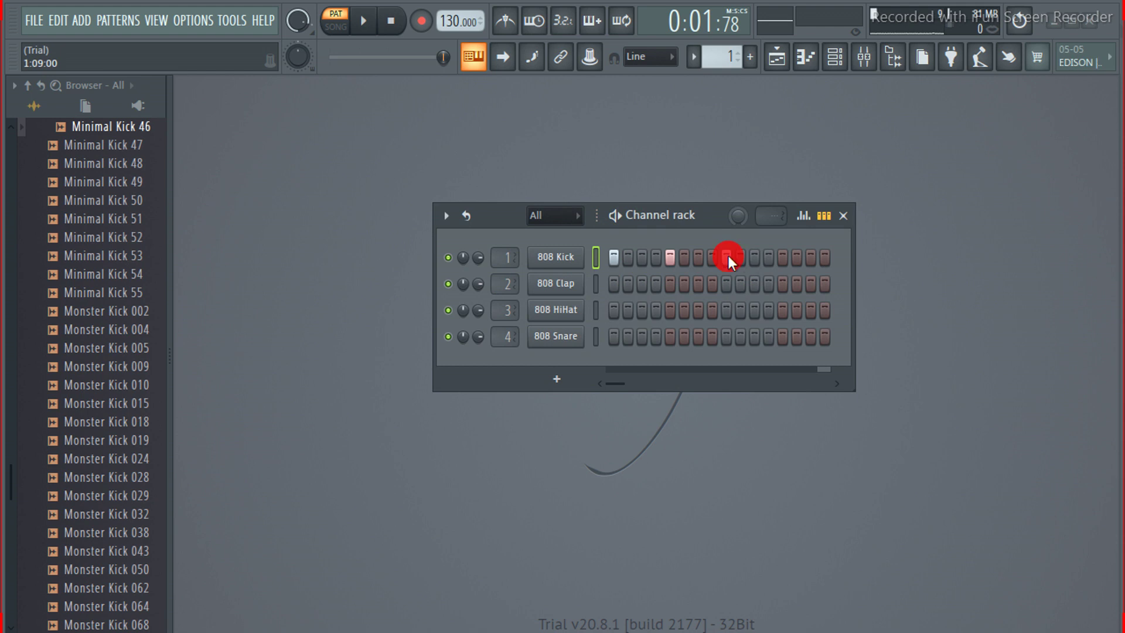
click(671, 257)
right_click(615, 260)
Fill all 16 steps of the 808 Kick channel with hits
click(613, 255)
click(669, 259)
right_click(668, 259)
drag(702, 265, 878, 272)
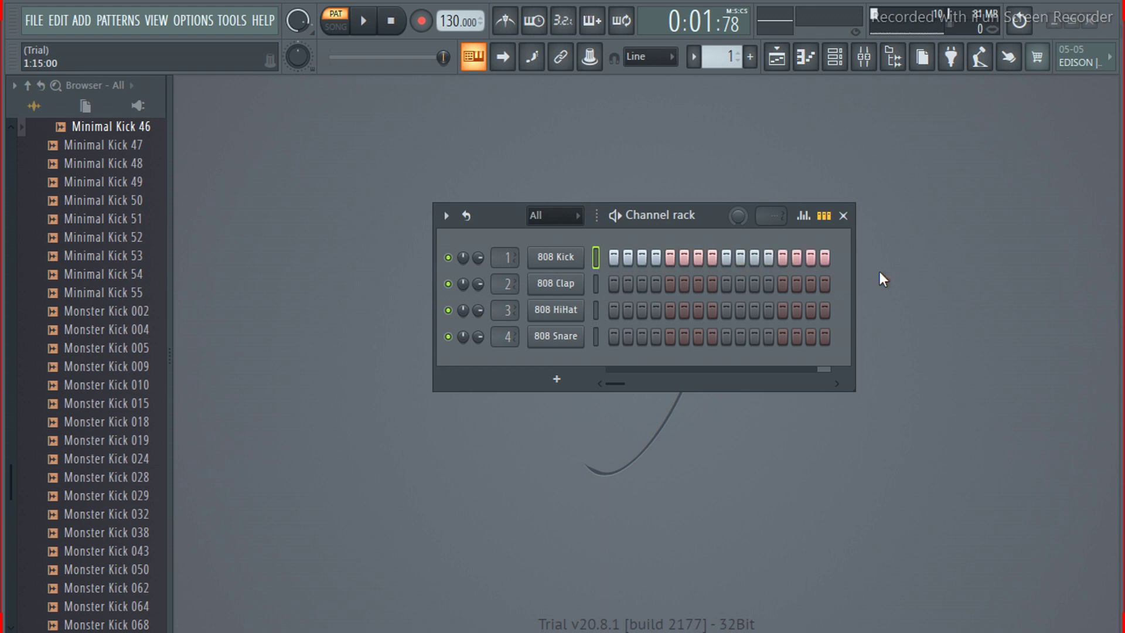
Erase all the filled steps of the 808 Kick channel
click(823, 257)
drag(702, 257, 624, 257)
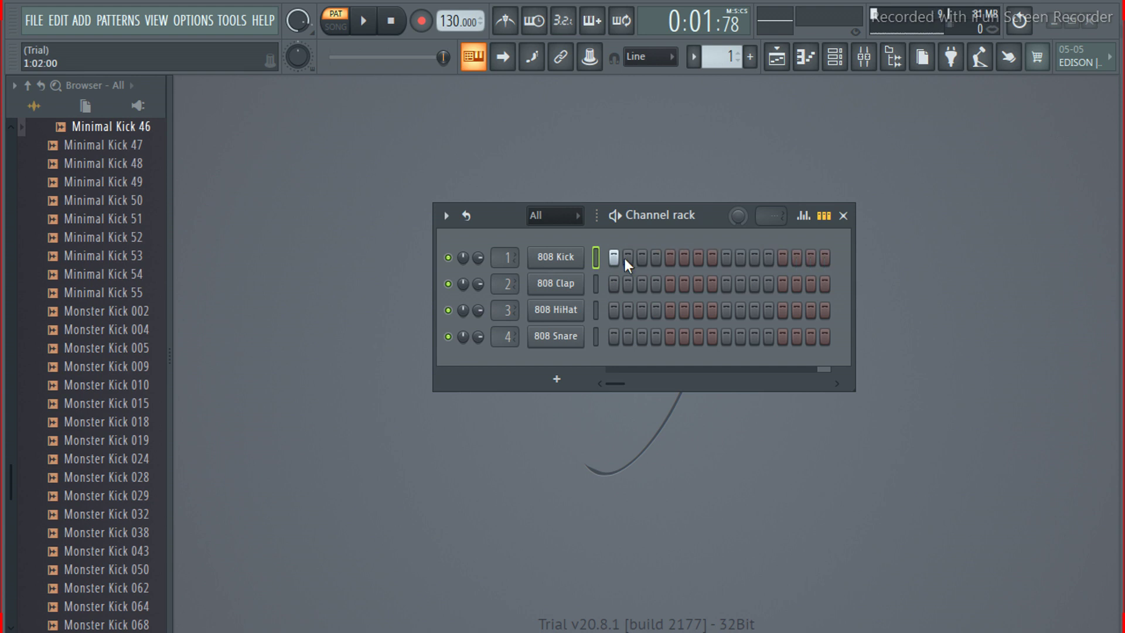
click(613, 258)
Fill each 4 steps on the 808 Kick channel and clear the four hits again
right_click(556, 256)
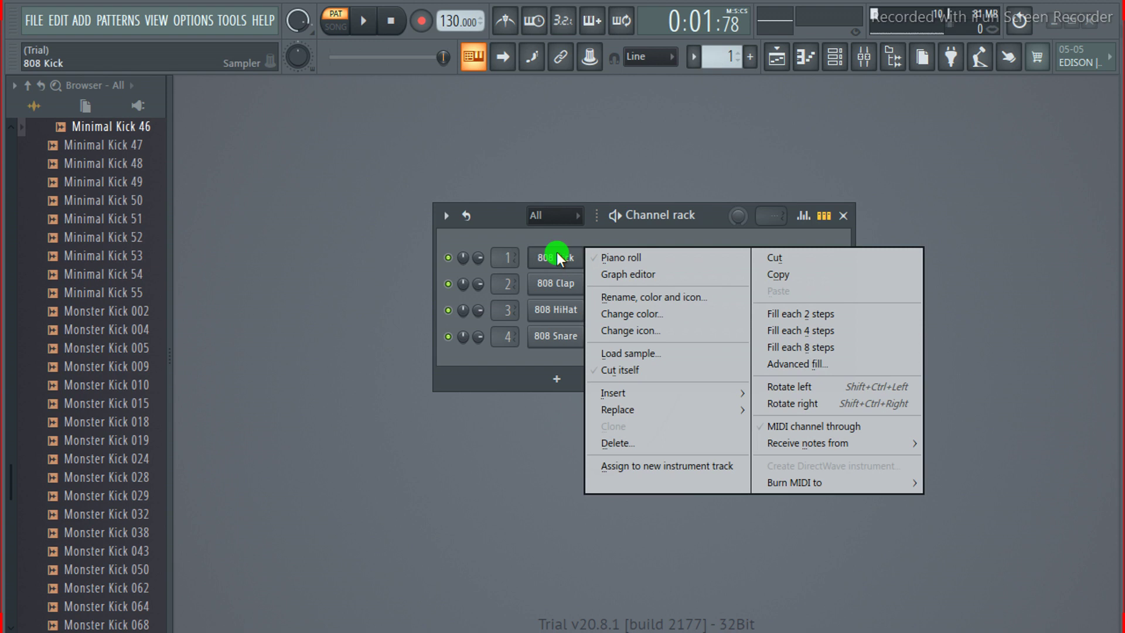
click(827, 325)
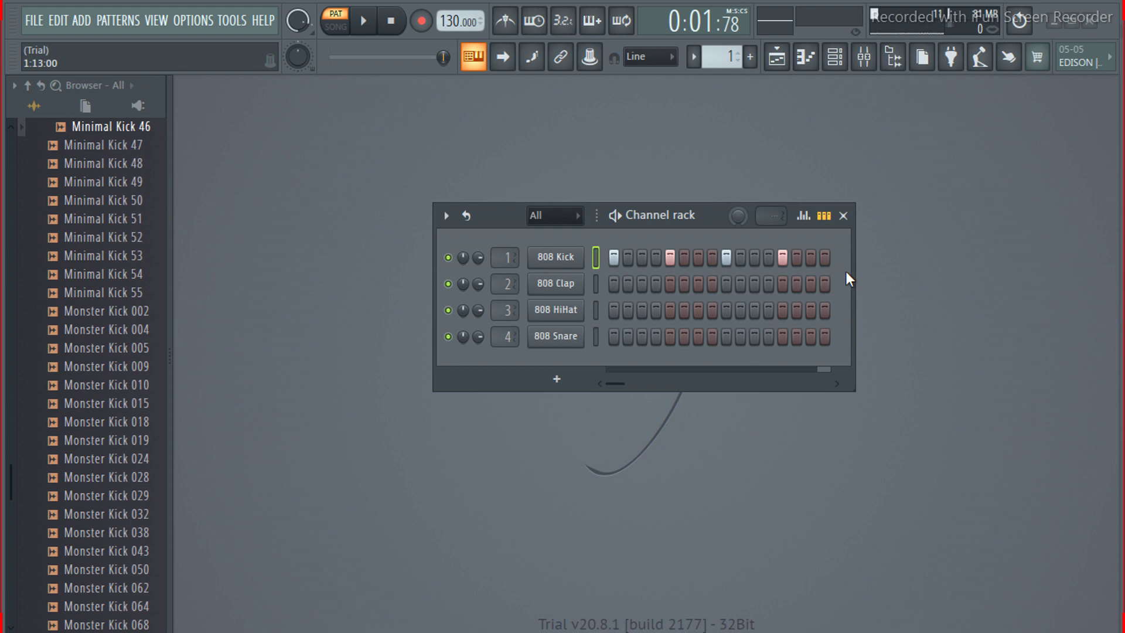
right_click(782, 258)
right_click(726, 257)
right_click(670, 257)
right_click(613, 257)
Fill each 4 steps on the 808 Kick channel and play the pattern
right_click(557, 257)
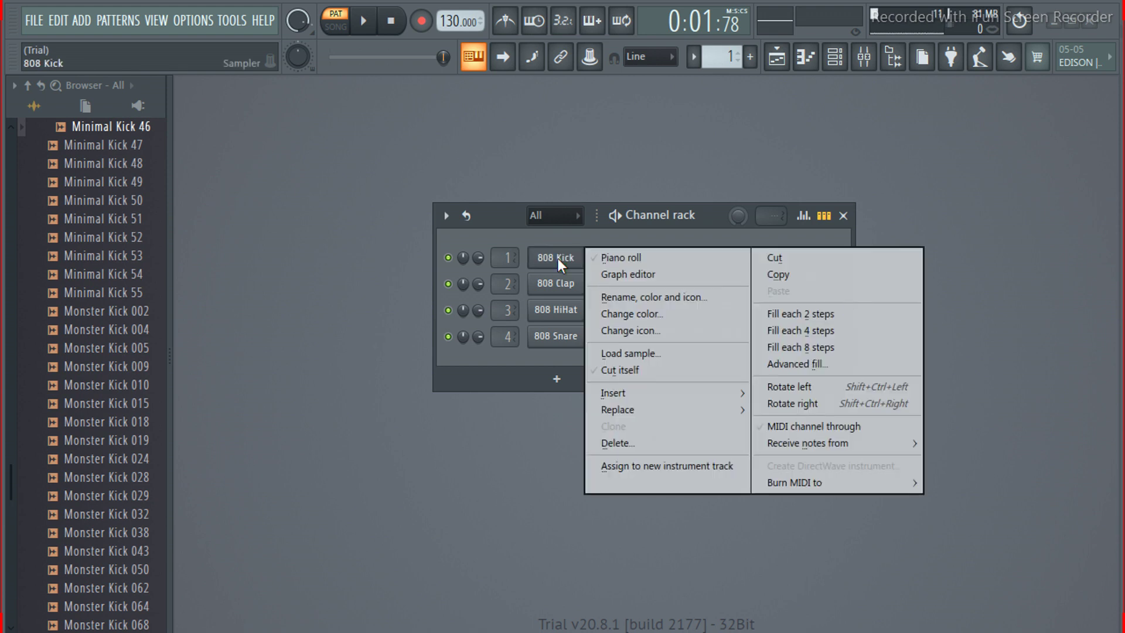
click(807, 330)
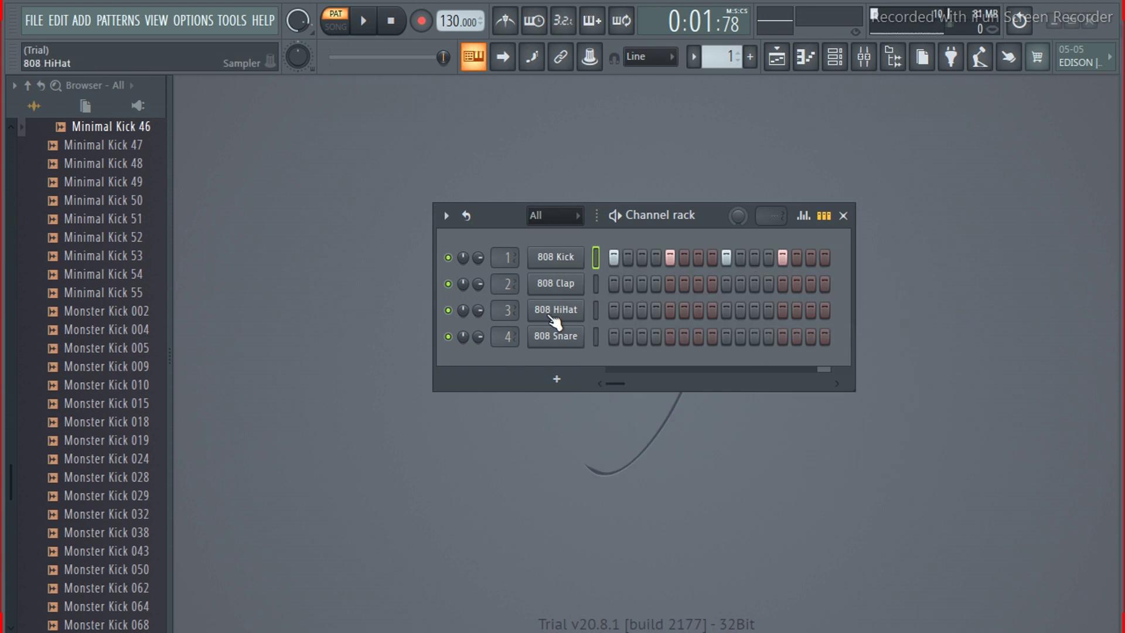
click(614, 217)
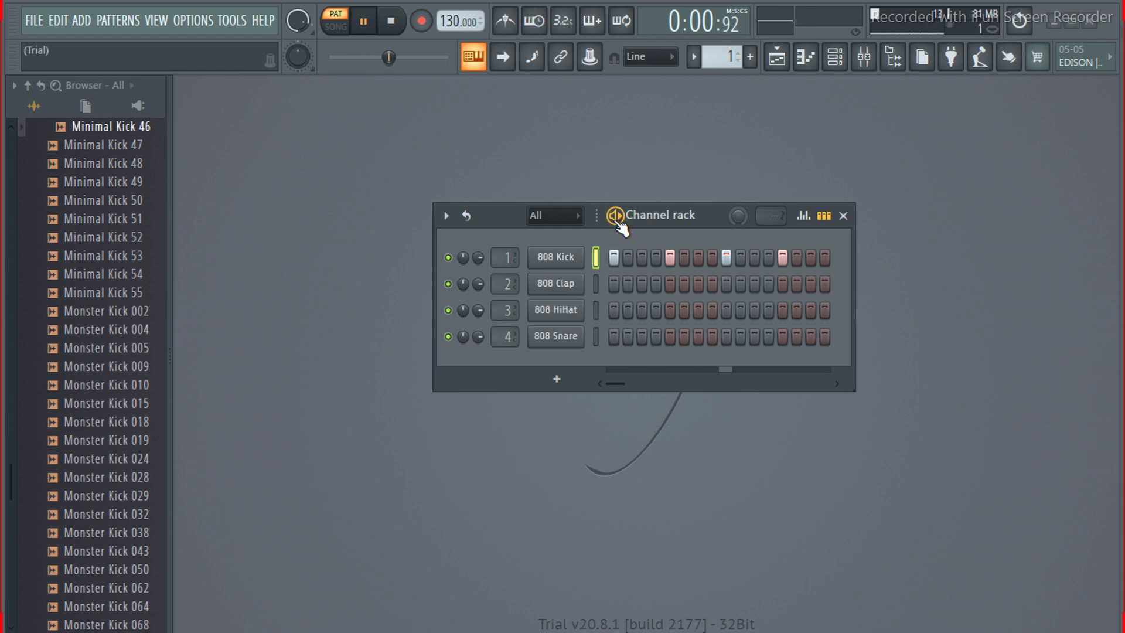
Select the channels of the rack in turn, ending on 808 Snare, and play the pattern briefly
click(594, 275)
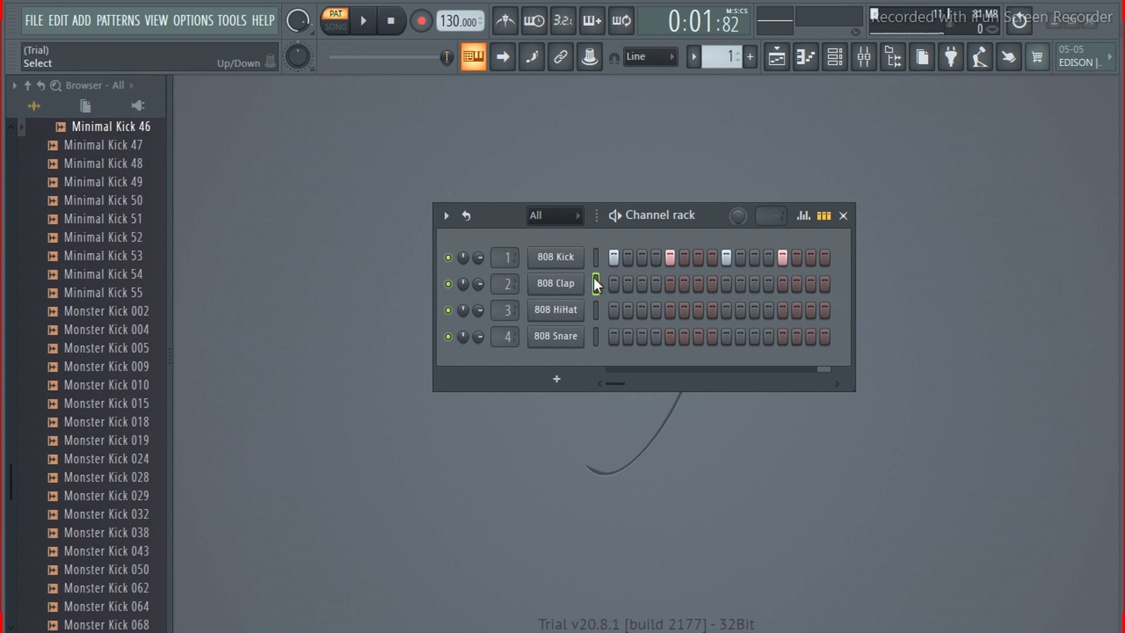
click(595, 307)
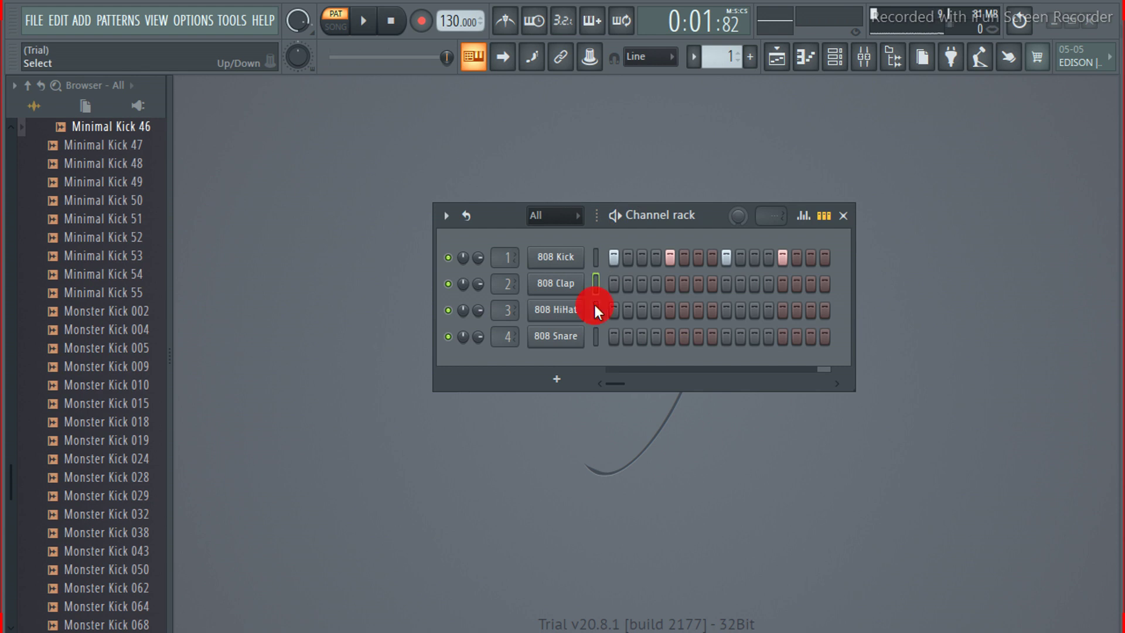
click(594, 337)
click(595, 253)
click(596, 250)
click(595, 311)
click(596, 337)
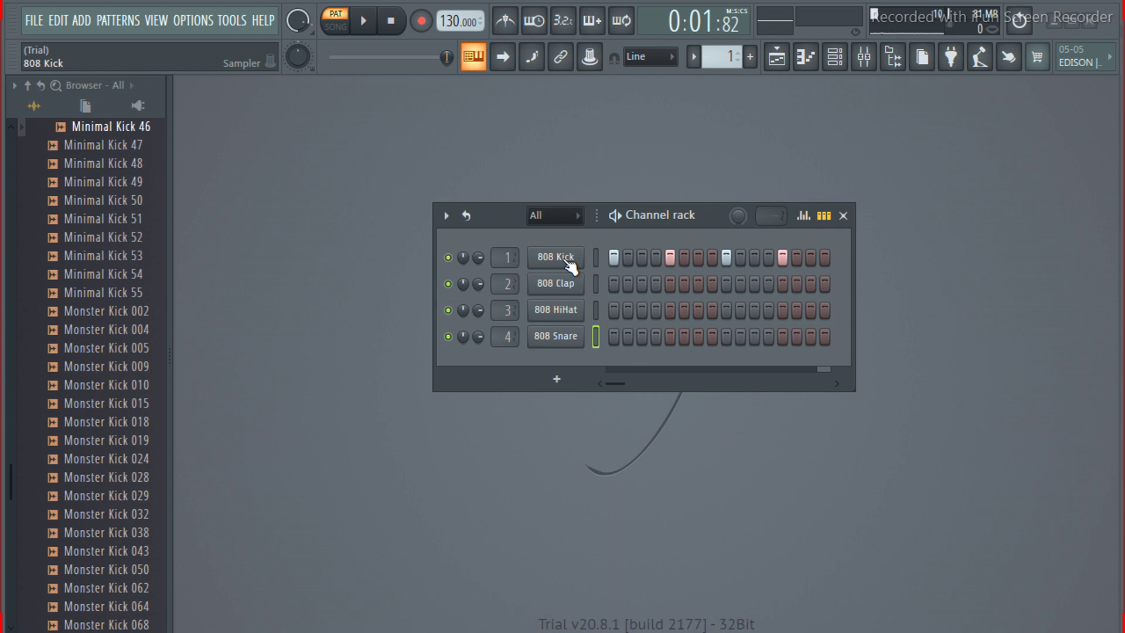
click(615, 216)
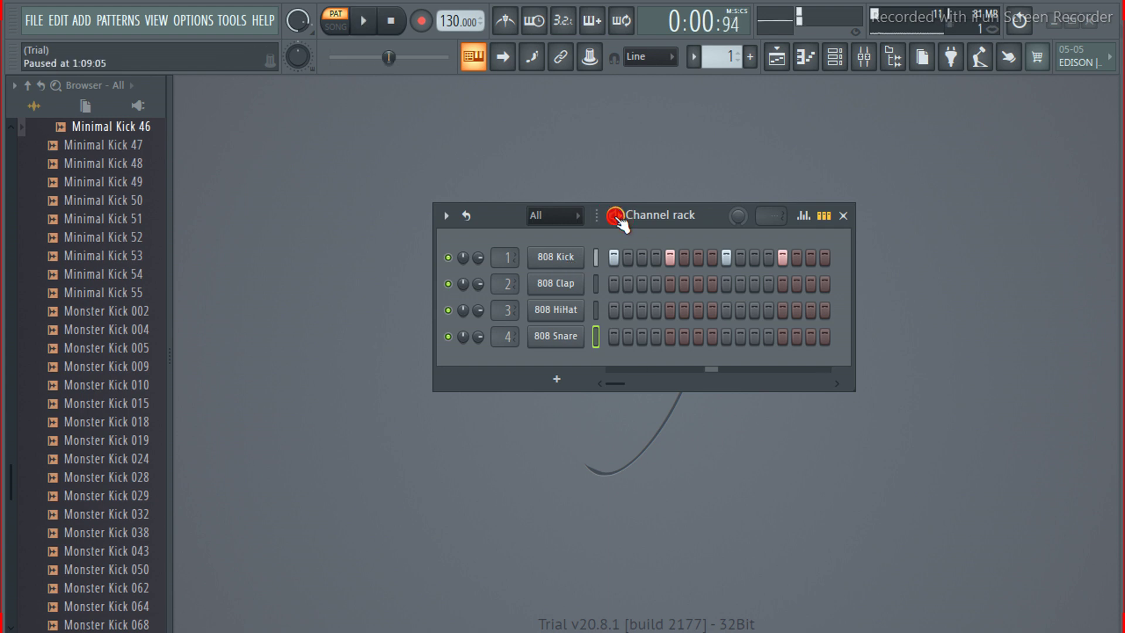
click(615, 215)
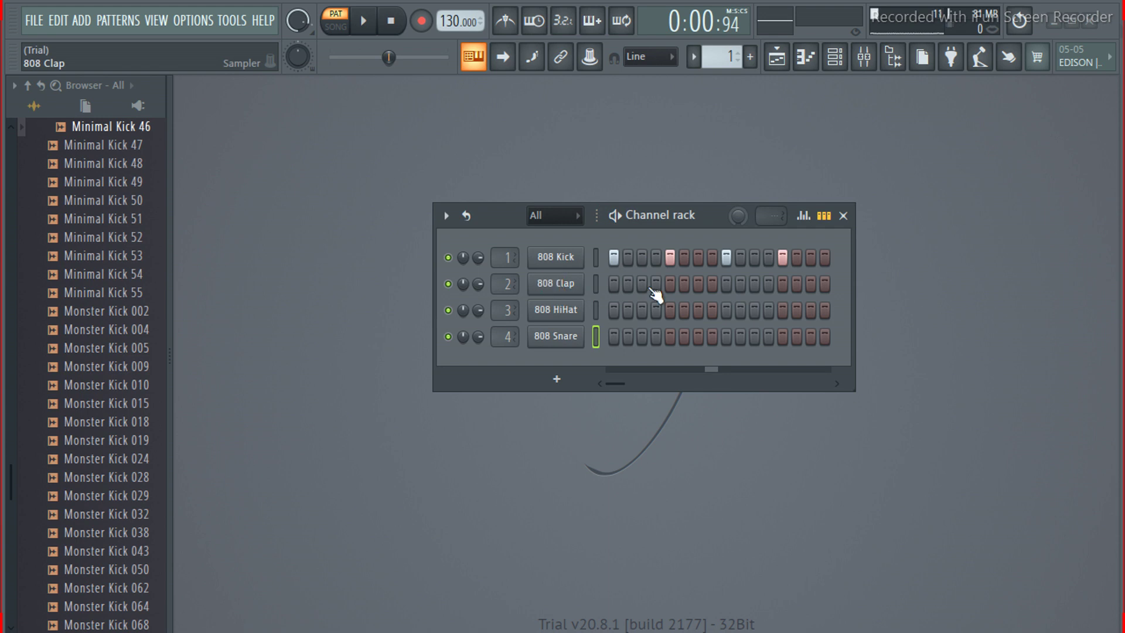
Add an 808 Clap hit on step 2 and view the clap channel's sampler settings
click(628, 285)
click(555, 284)
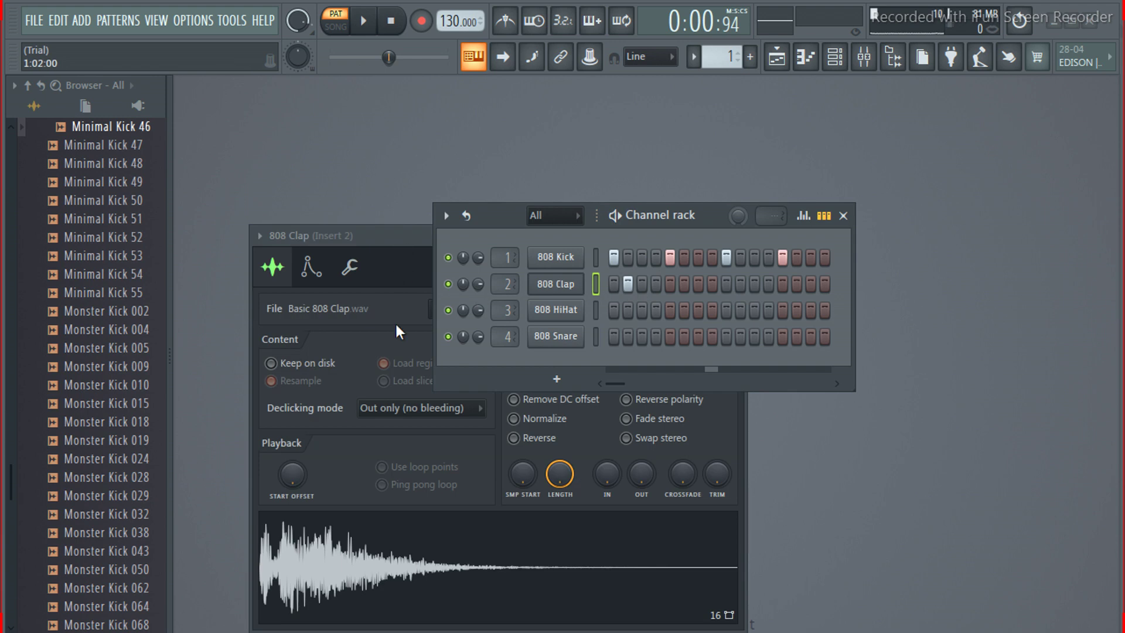
drag(401, 239, 359, 419)
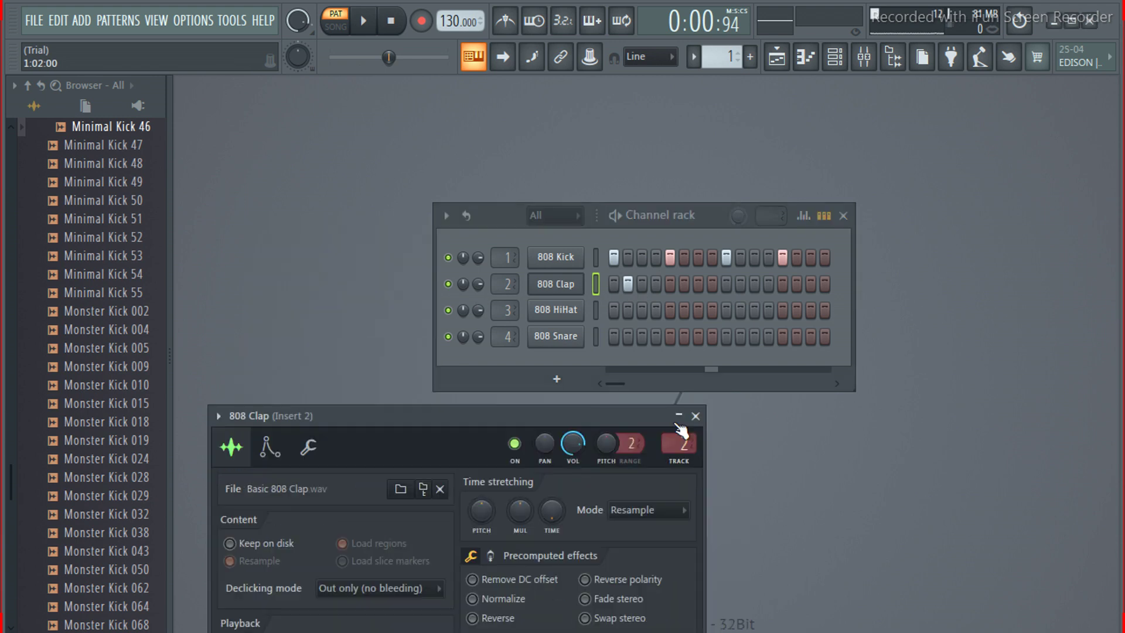
click(696, 417)
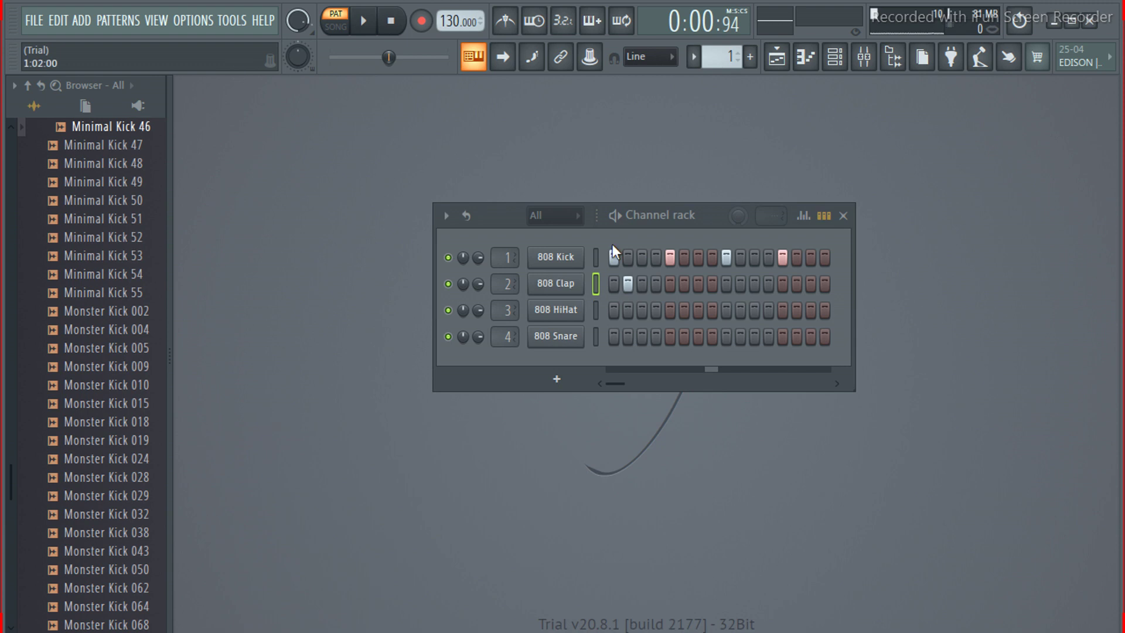
Play the pattern and remove the 808 Clap hit from step 2
key(space)
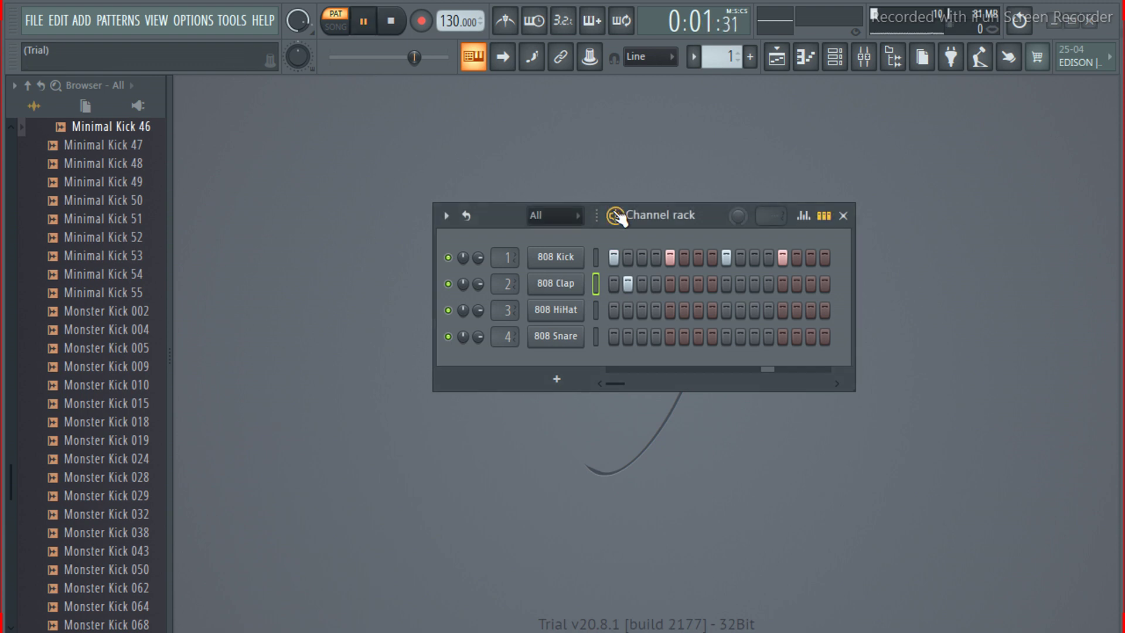
click(615, 215)
key(space)
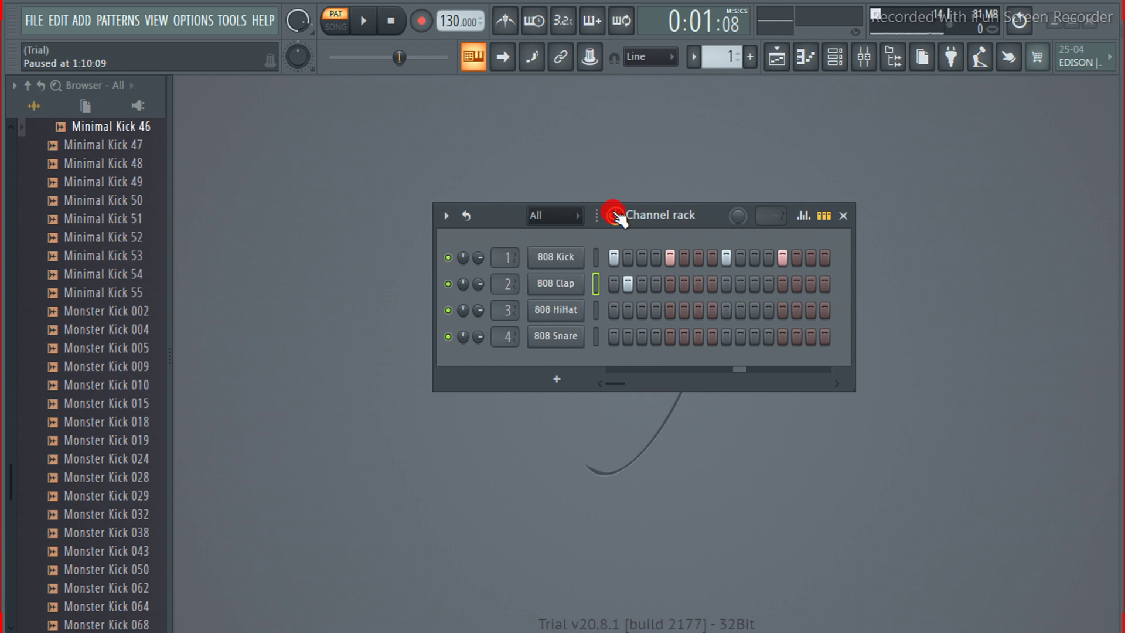
right_click(628, 285)
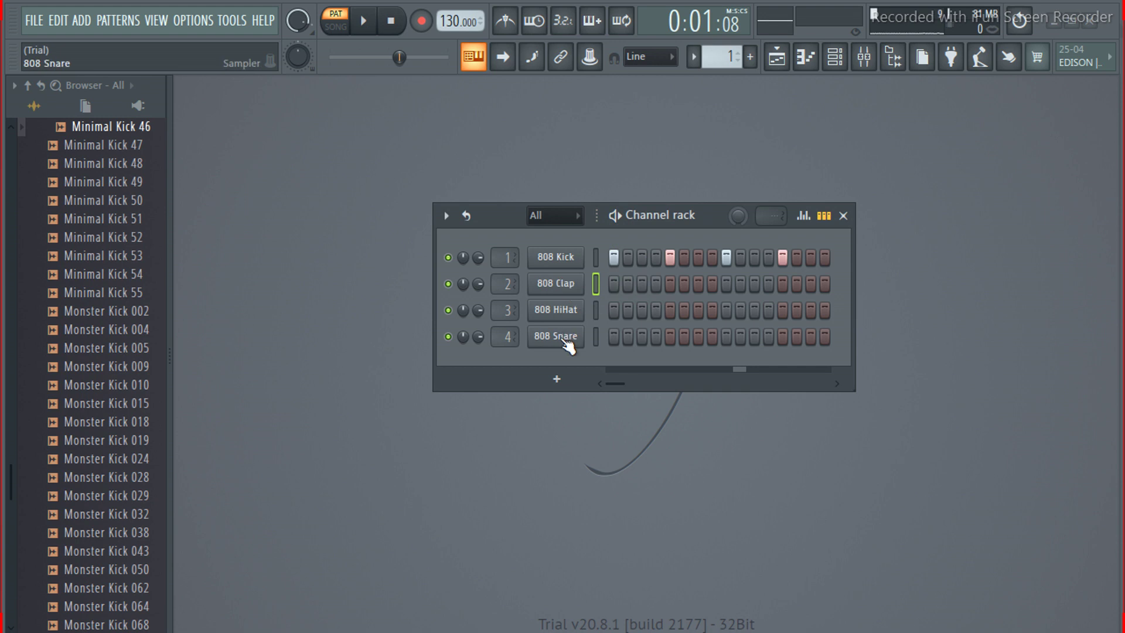
Open the name, colour and icon settings of the 808 Kick channel and enter ABC as its name
right_click(555, 259)
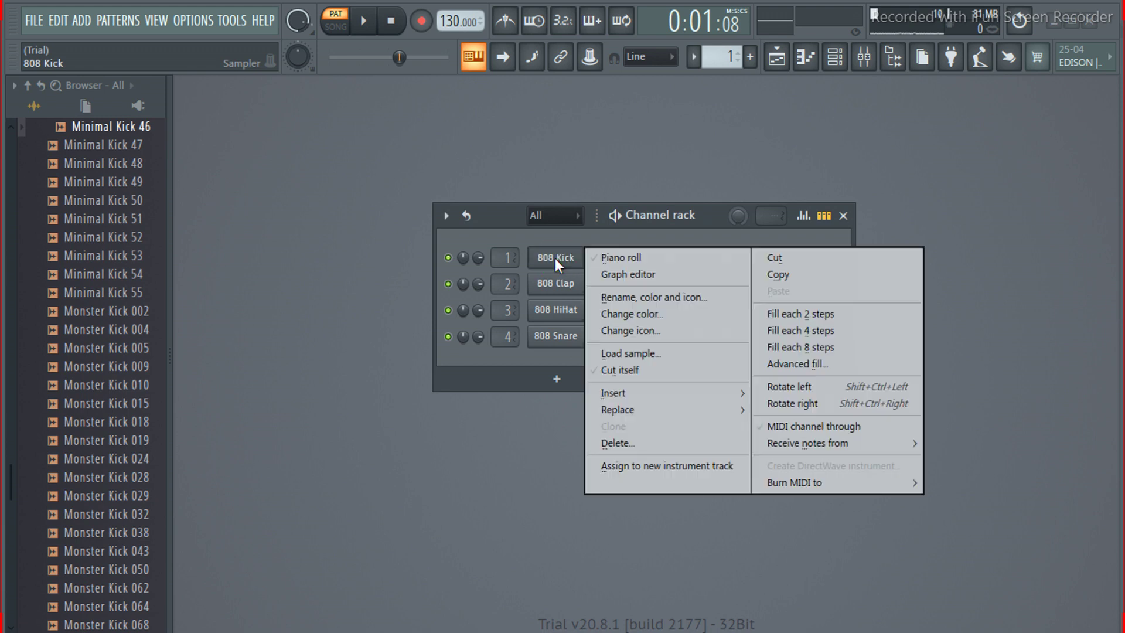
click(665, 298)
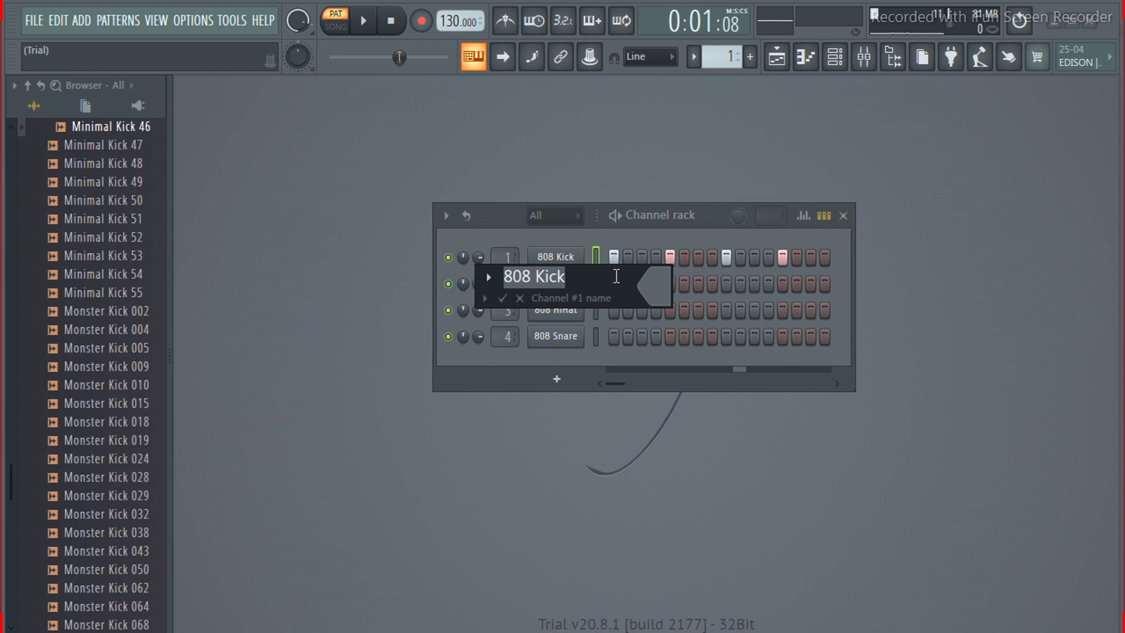
key(BackSpace)
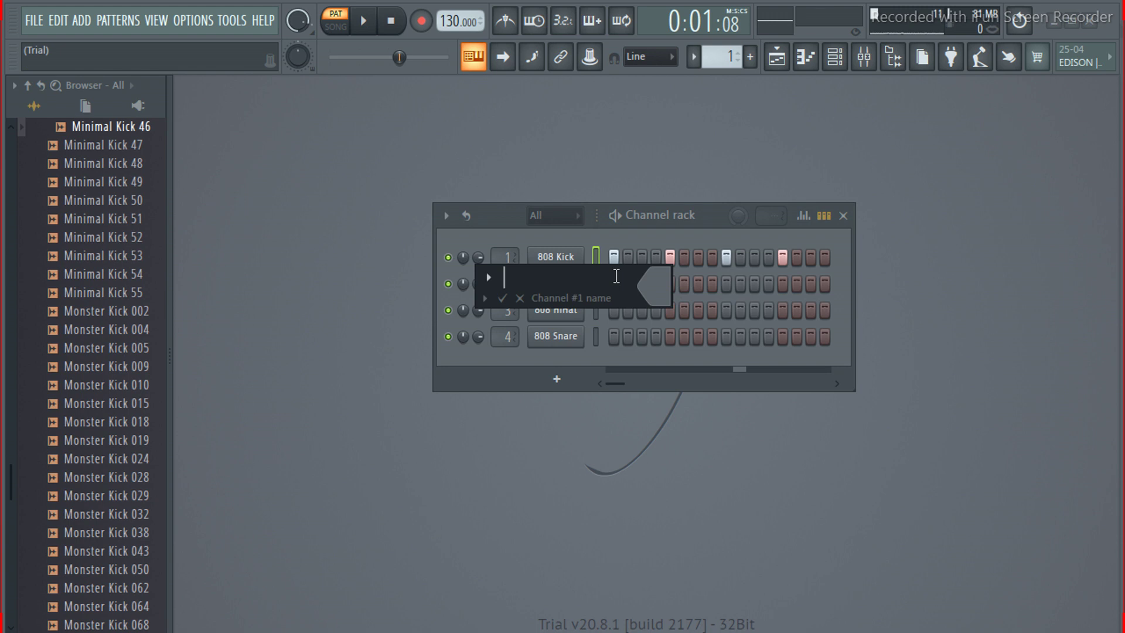
text(ABC)
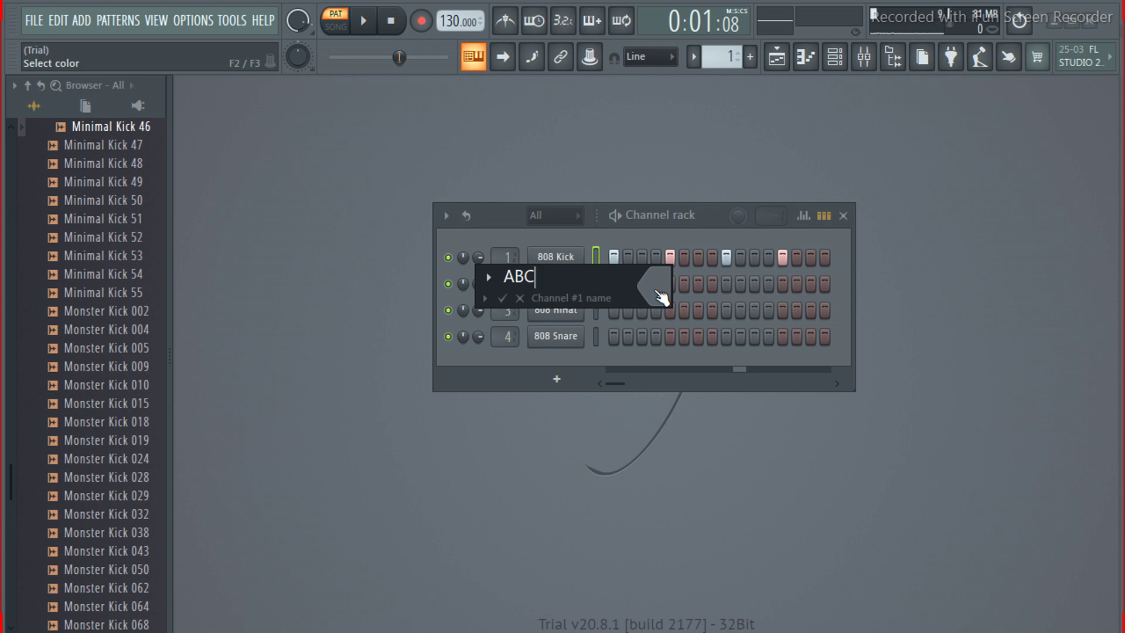
Try several colours for the ABC channel, choose the saved Fire brick red and apply the name and colour
right_click(656, 291)
right_click(660, 296)
click(655, 289)
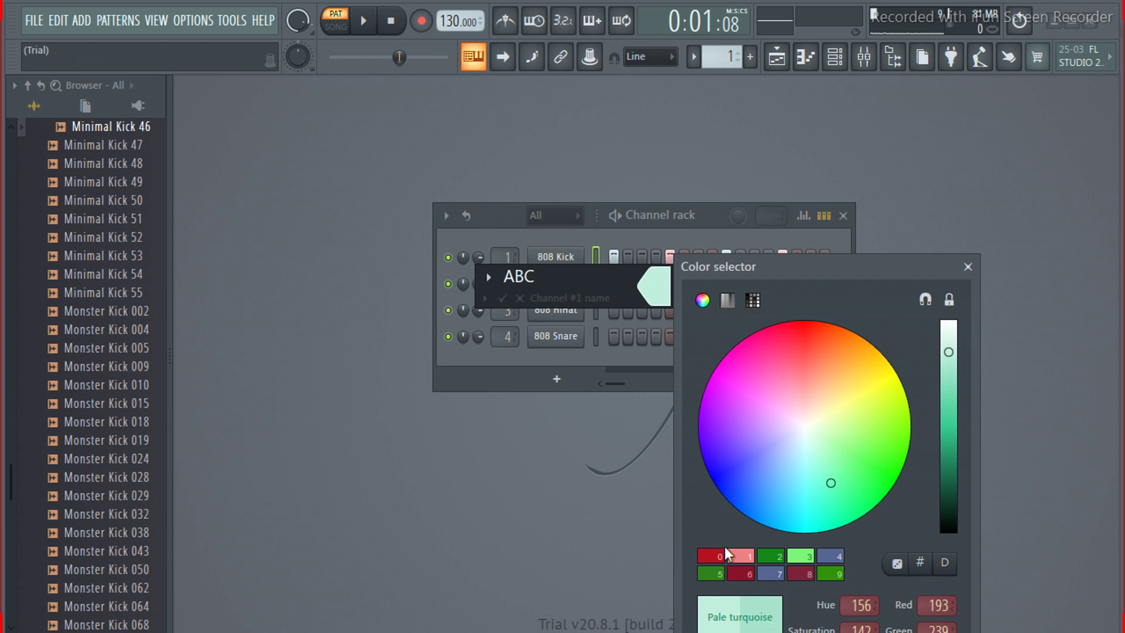
click(795, 342)
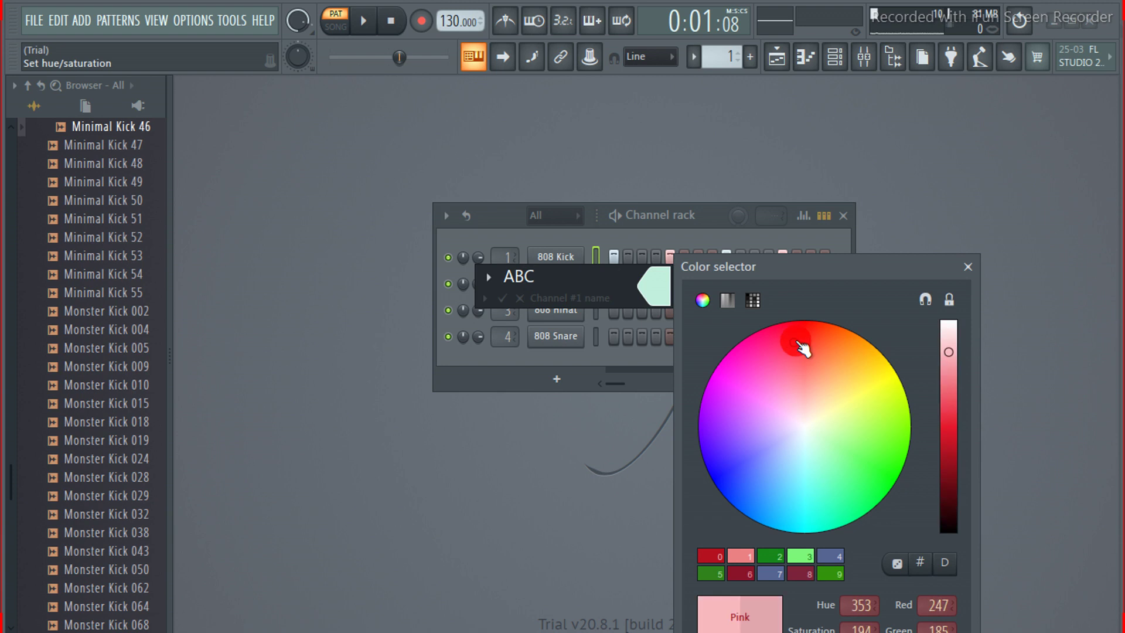
click(819, 336)
drag(825, 342, 842, 344)
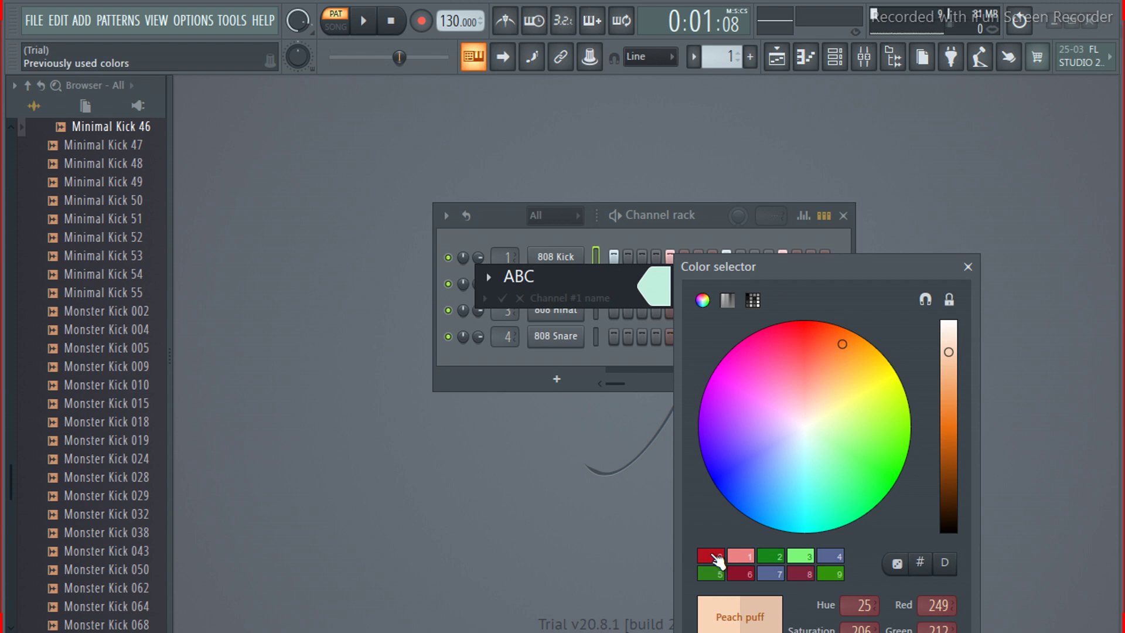
click(715, 556)
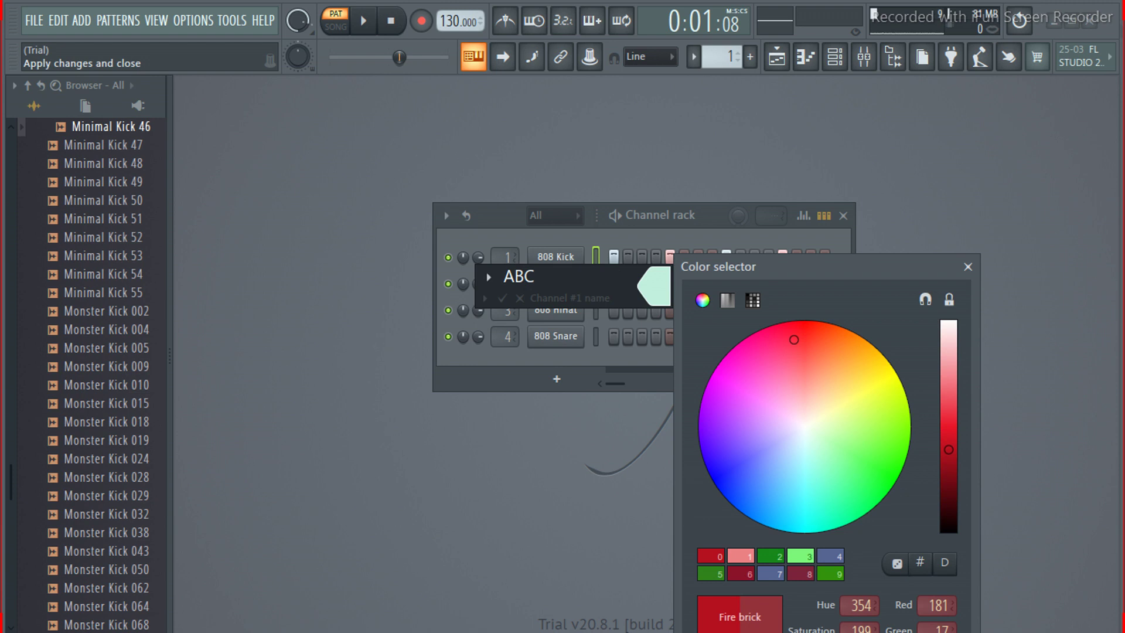
click(931, 632)
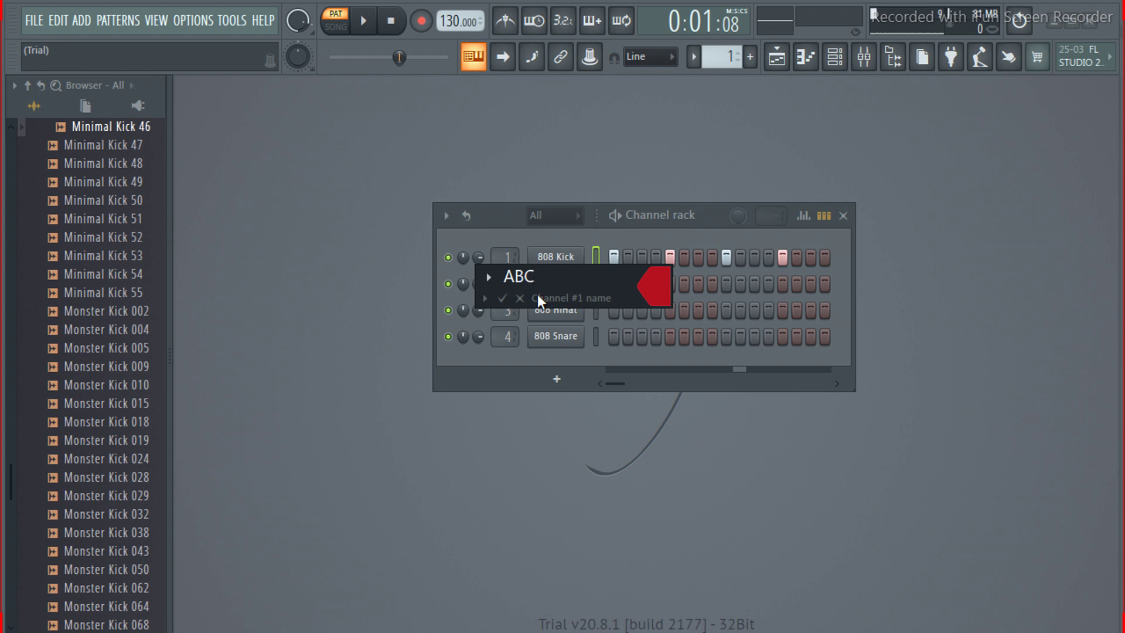
click(502, 298)
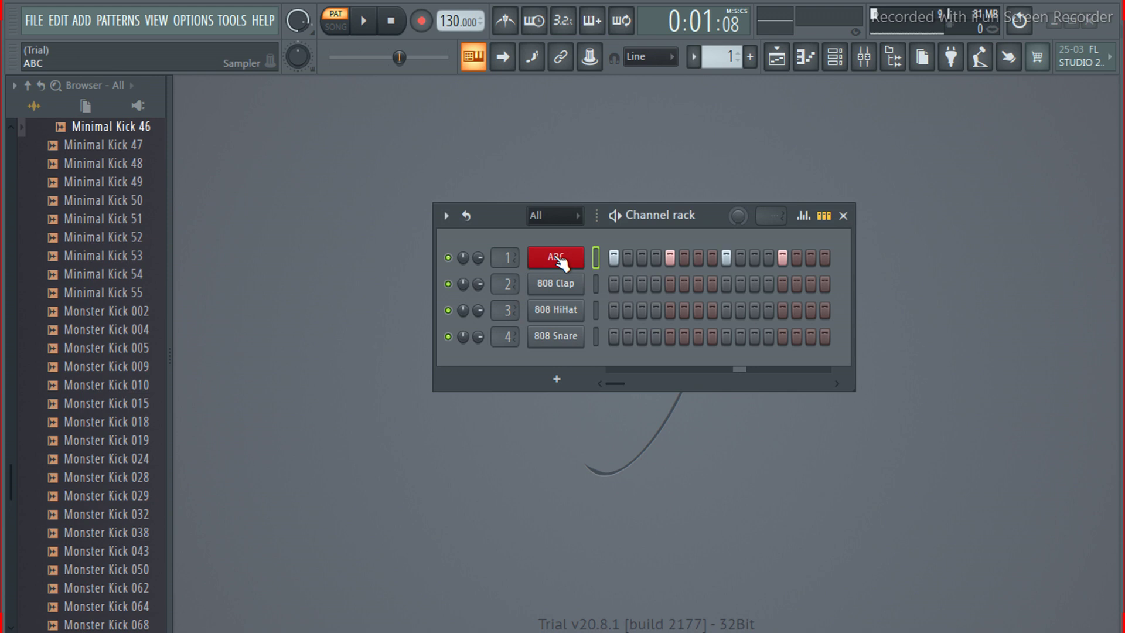
Rename the ABC channel KICK, recolour it with the saved Steel Blue and apply the changes
right_click(556, 258)
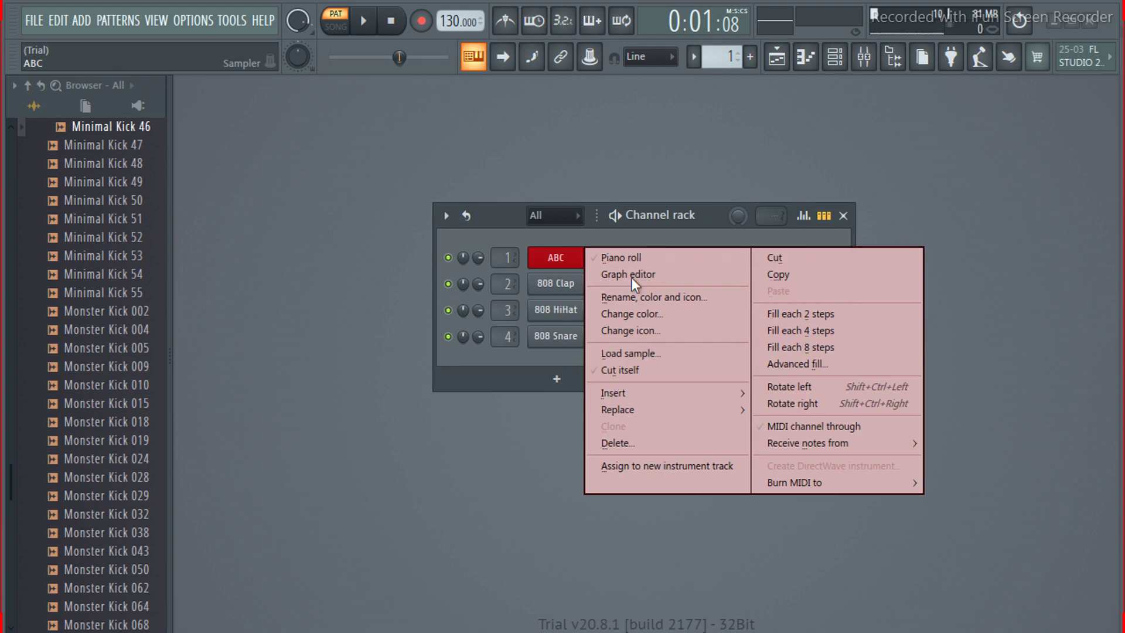
click(668, 297)
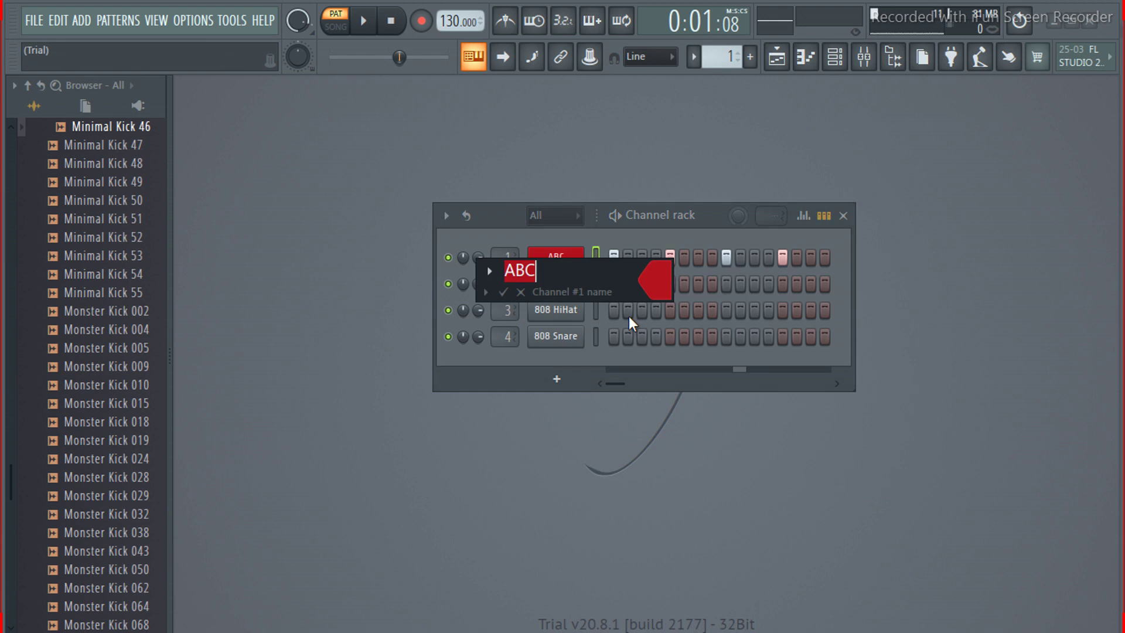
key(BackSpace)
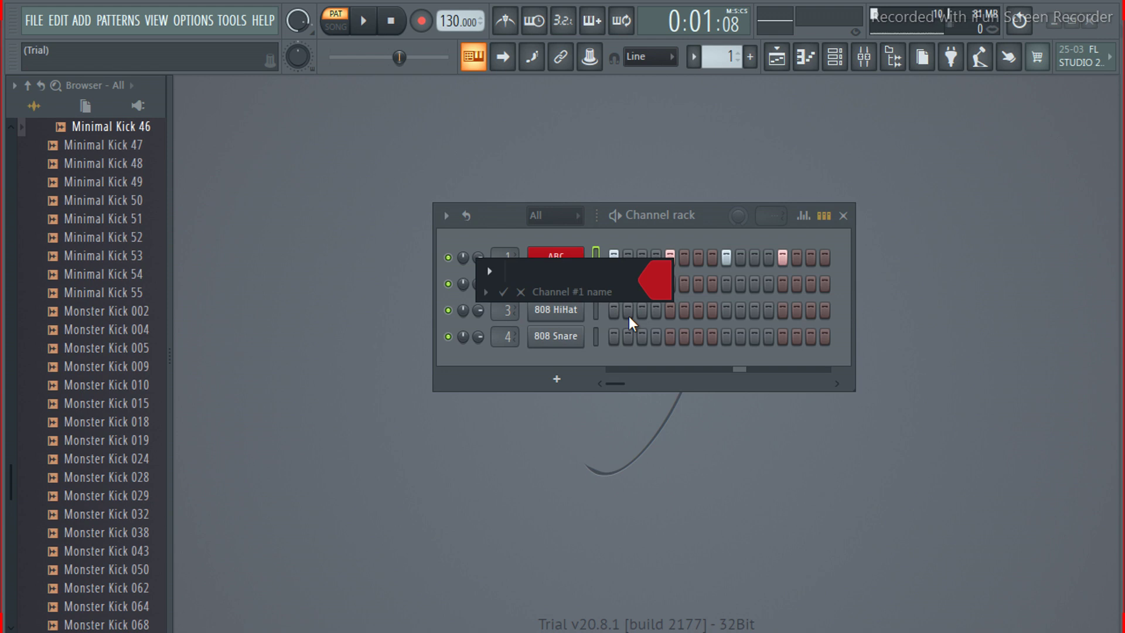
text(KICK)
click(651, 281)
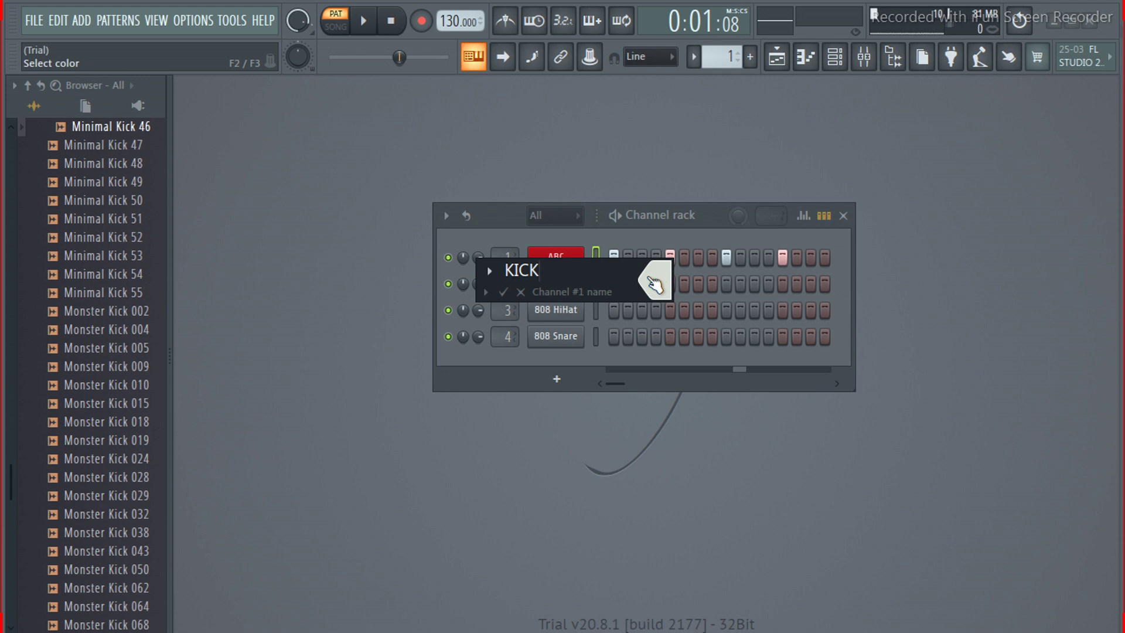
click(648, 276)
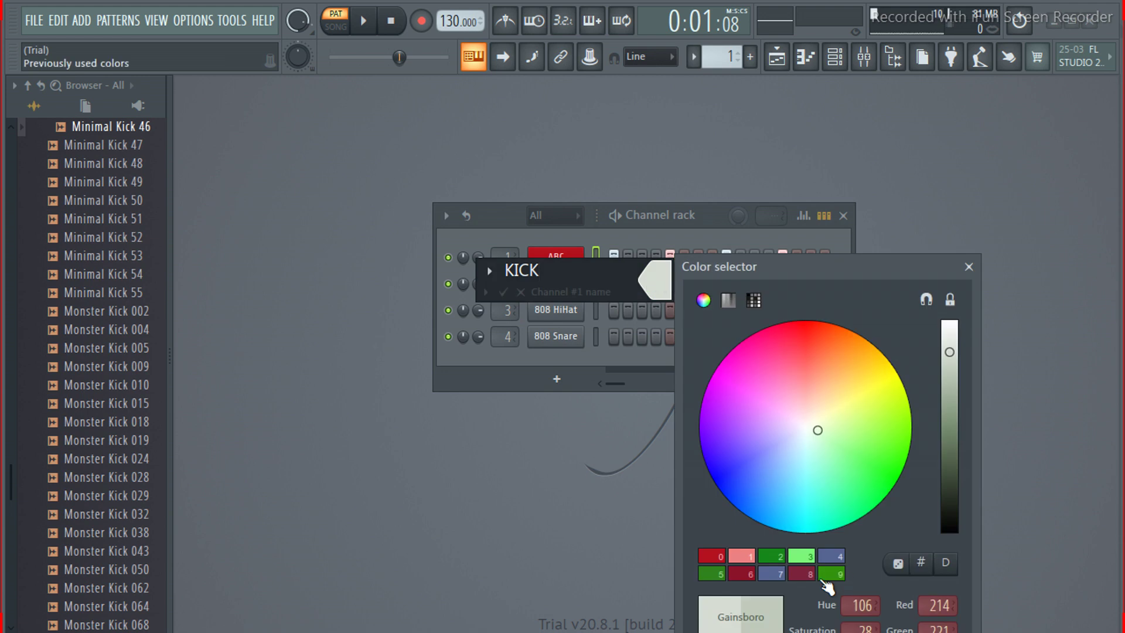
click(827, 556)
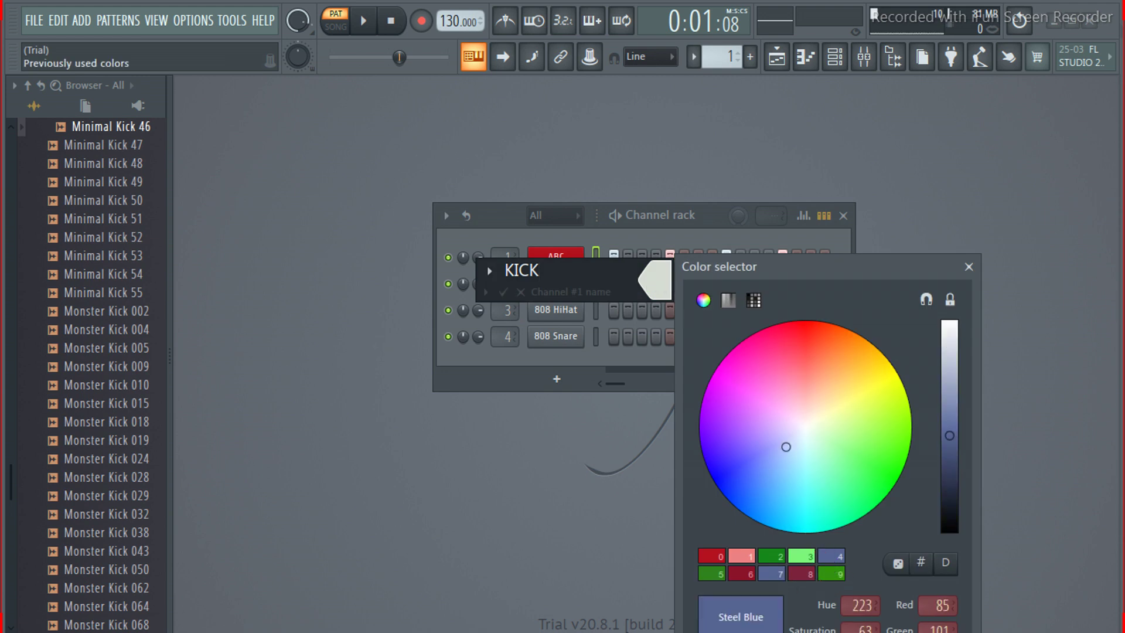
click(937, 631)
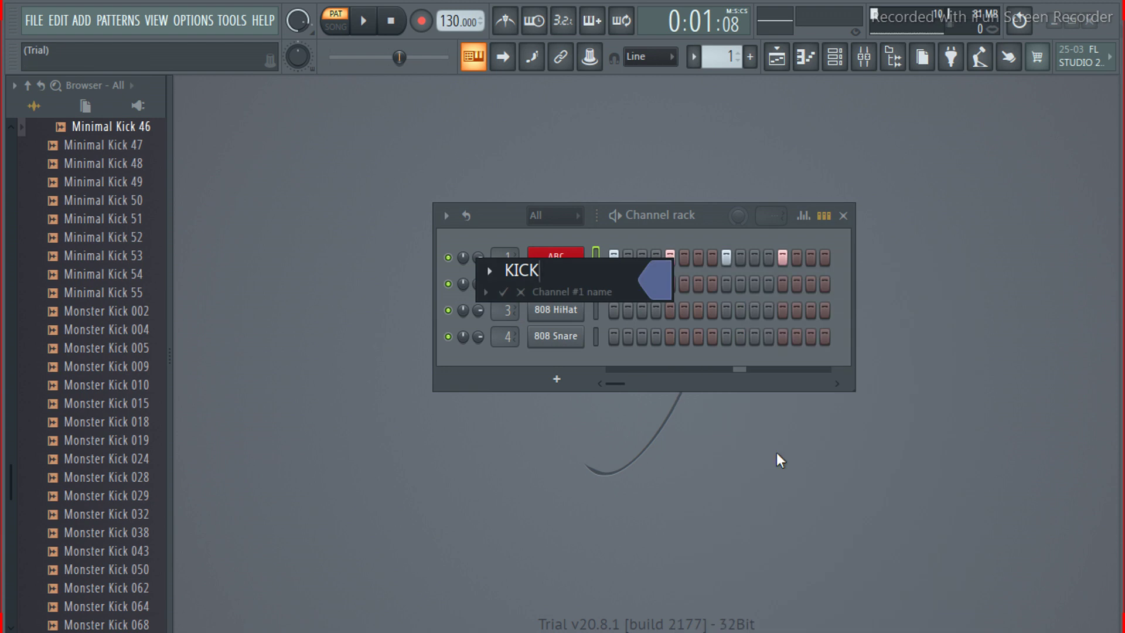
click(502, 292)
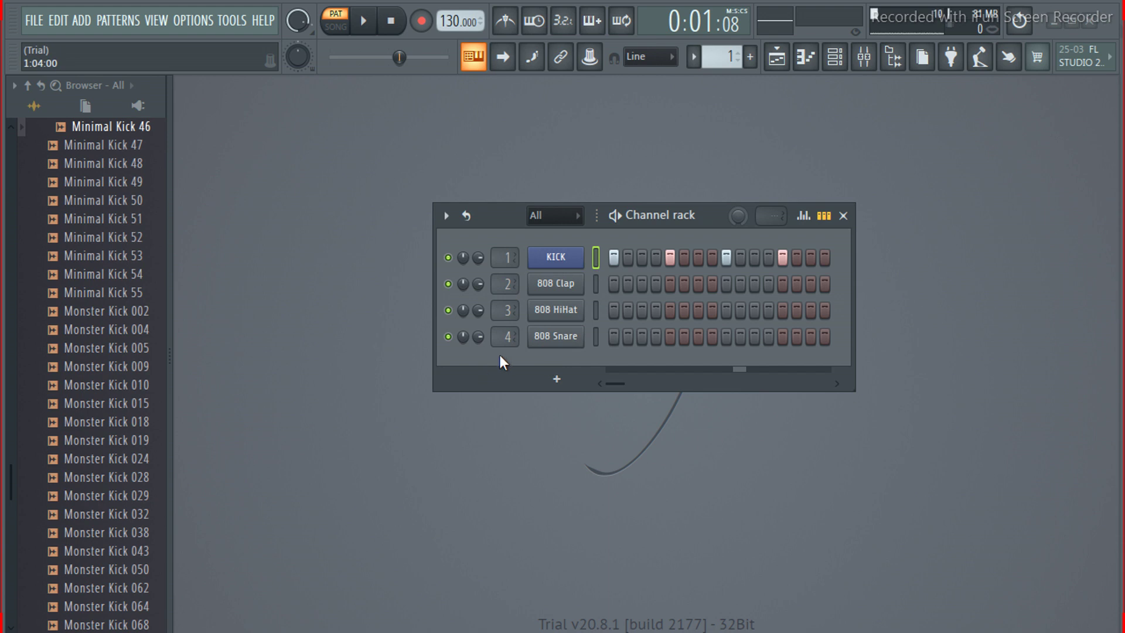
Switch the 808 HiHat channel's target mixer track to unassigned, raise it to 5 and return it to 3
click(505, 311)
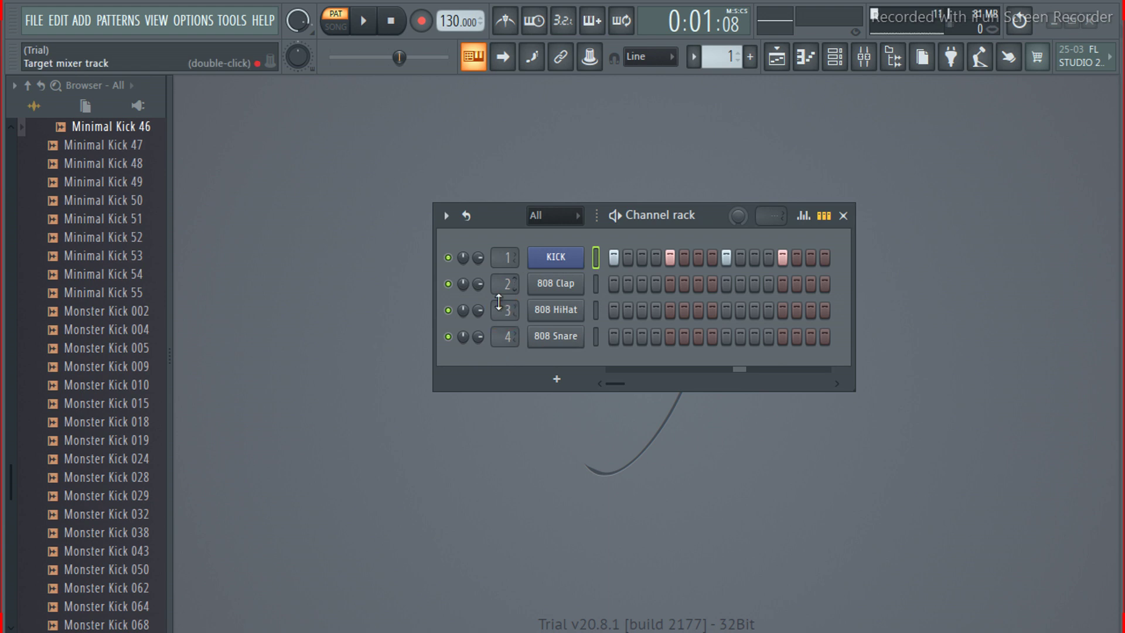
scroll(499, 305, down, 3)
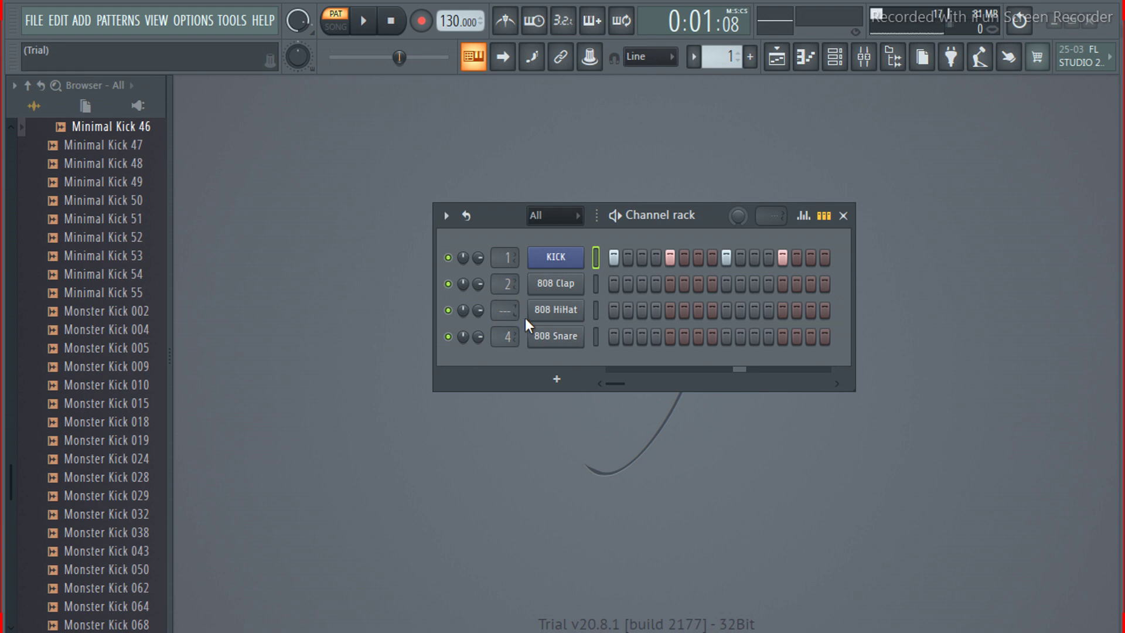
scroll(505, 311, up, 5)
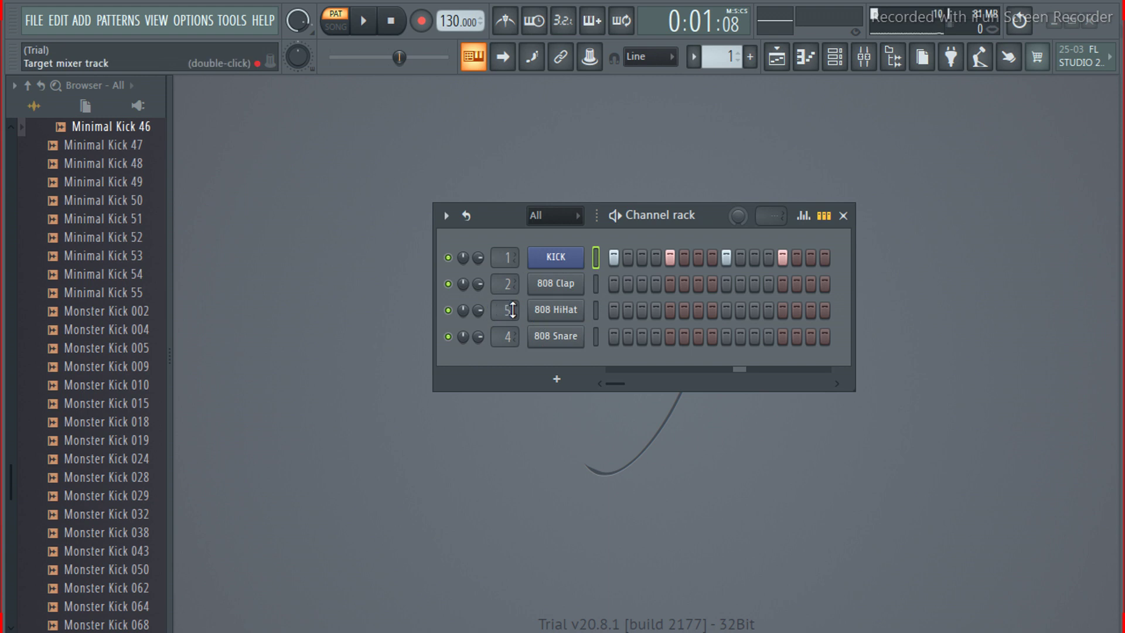
scroll(513, 310, down, 2)
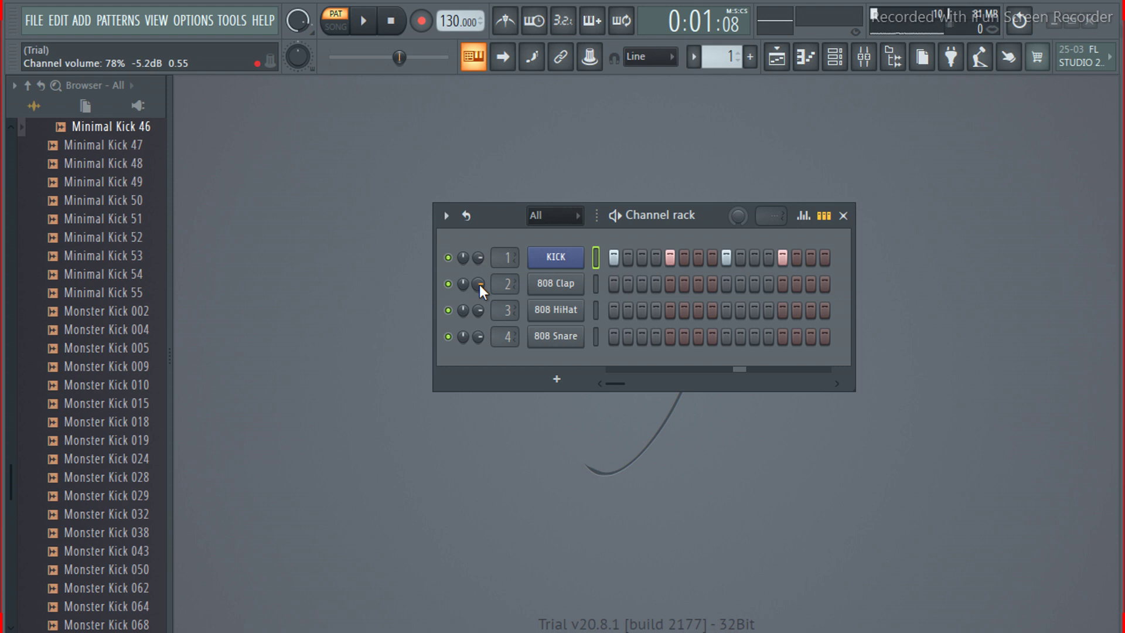
Fill each 8 steps on the 808 Clap channel and start playing the pattern
right_click(556, 285)
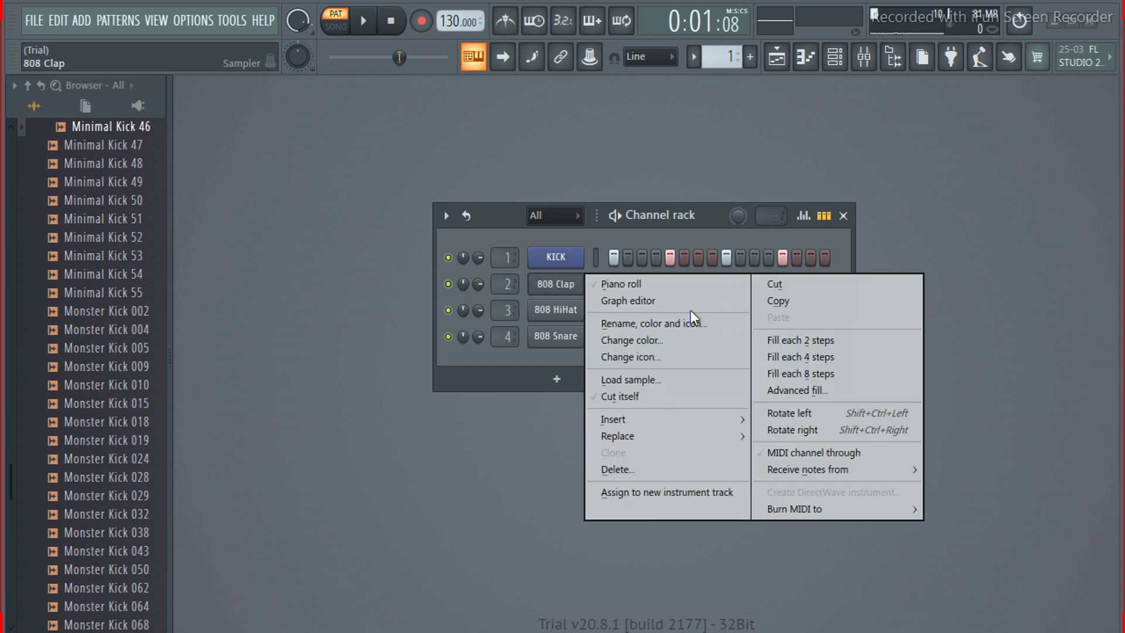
click(832, 373)
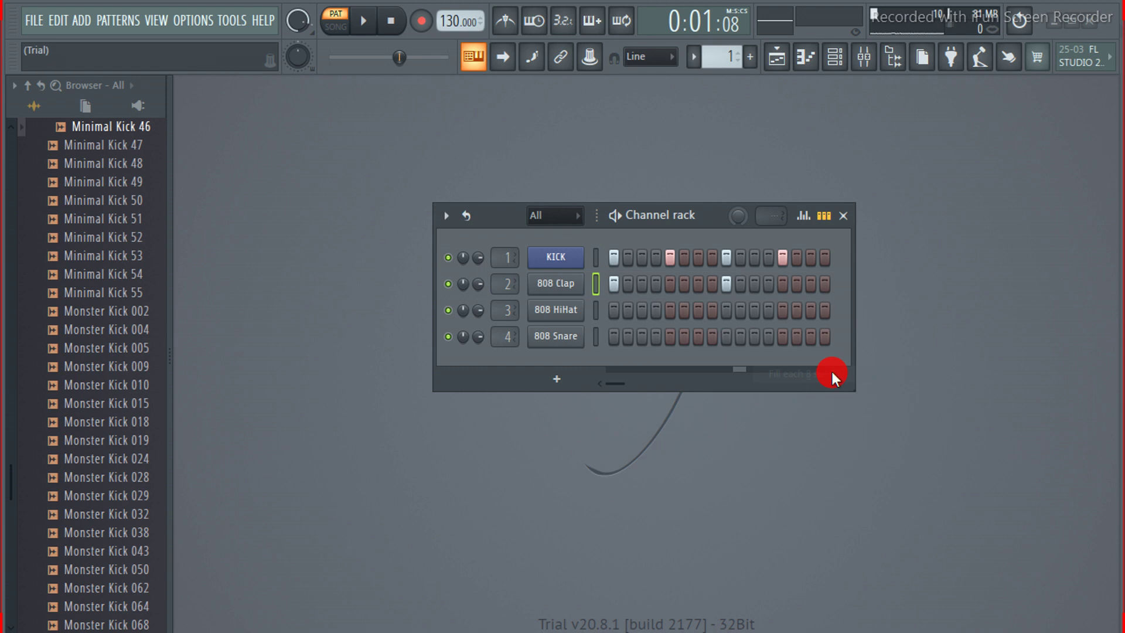
click(619, 221)
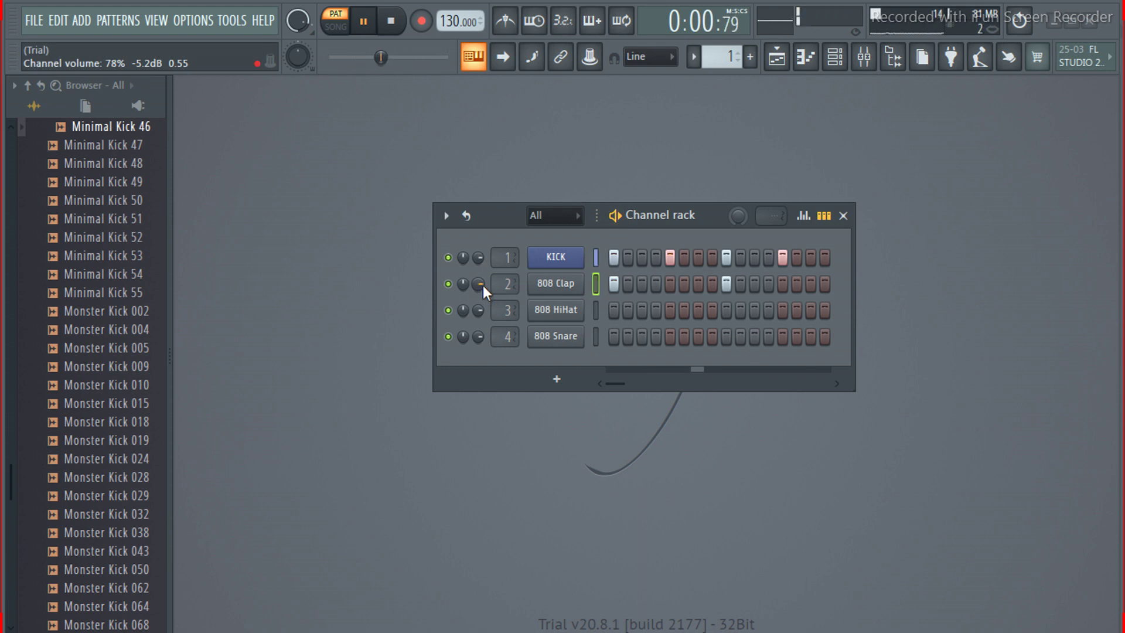
Turn the 808 Clap channel's volume down to 12% during playback and raise it partway back, past 25%
drag(483, 286, 483, 282)
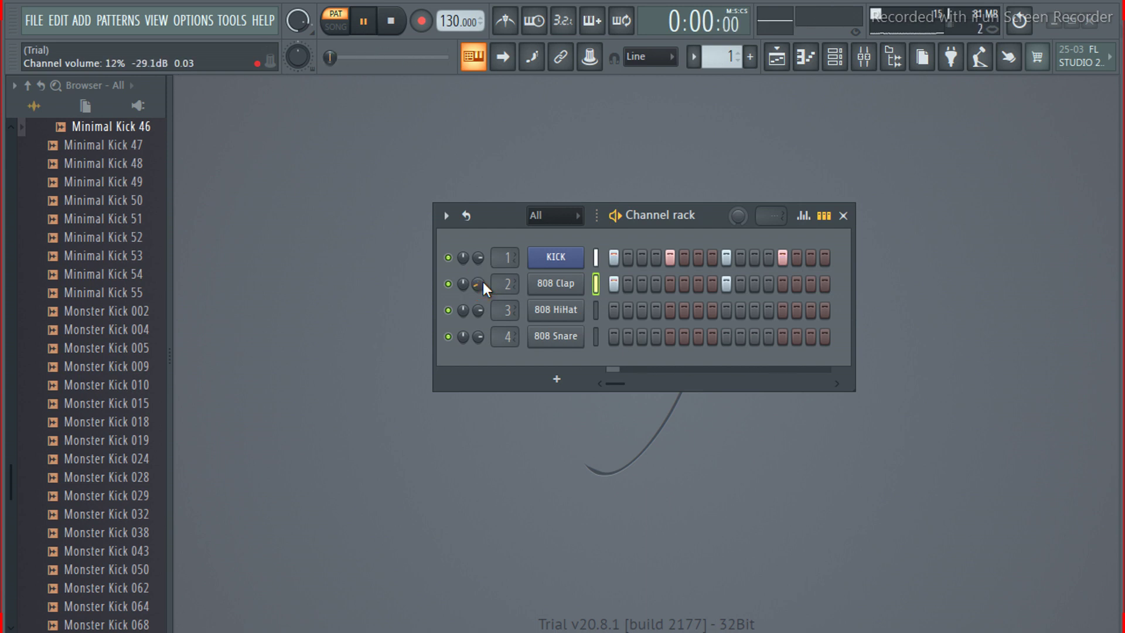
scroll(478, 283, up, 4)
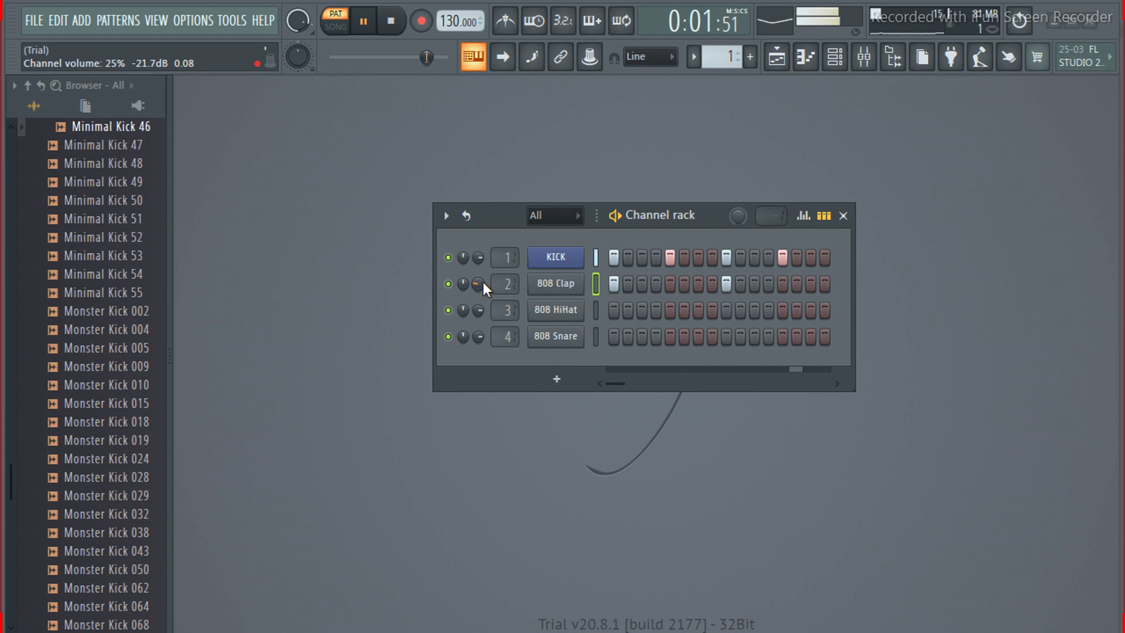
scroll(478, 284, up, 3)
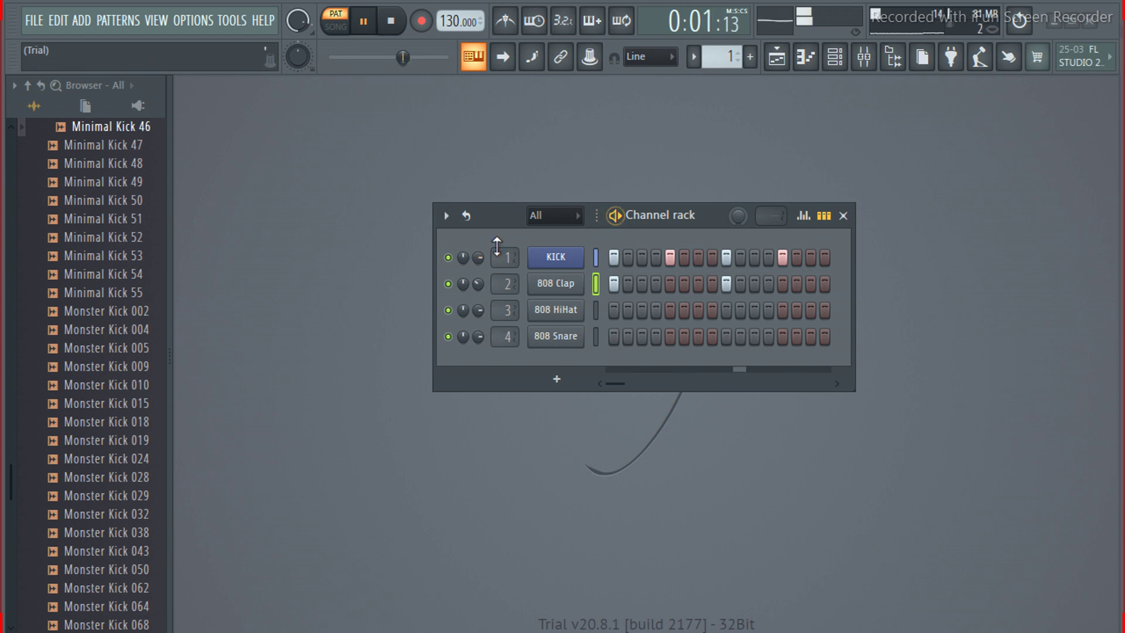
Lower the KICK channel's volume to 0%, bring it back up to about 44% and replay the pattern briefly
click(476, 258)
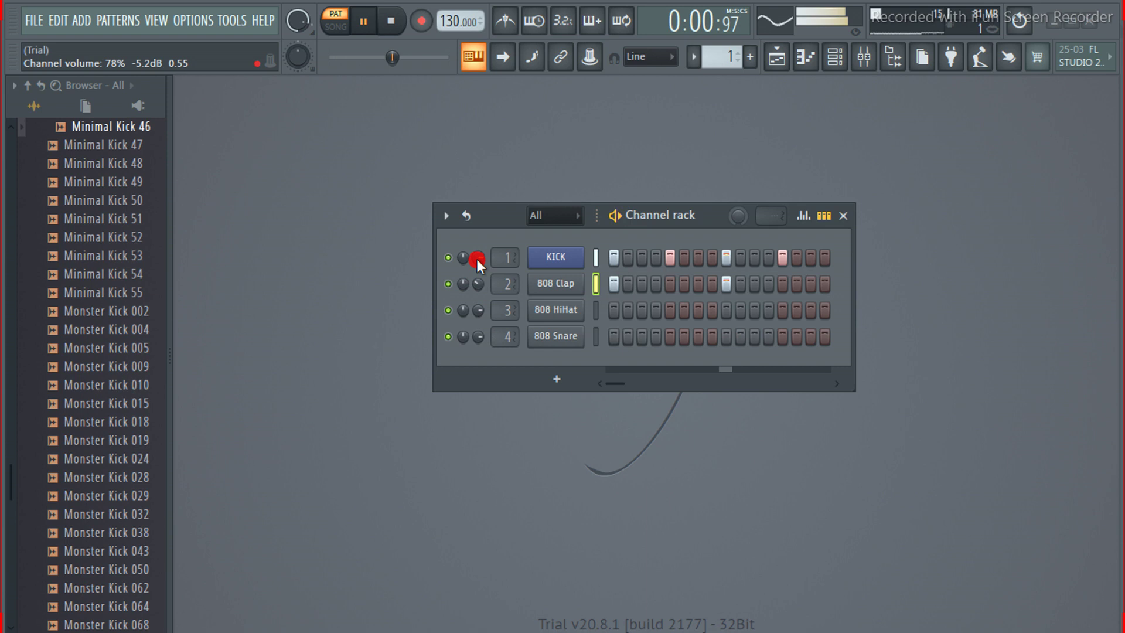
drag(477, 259, 477, 263)
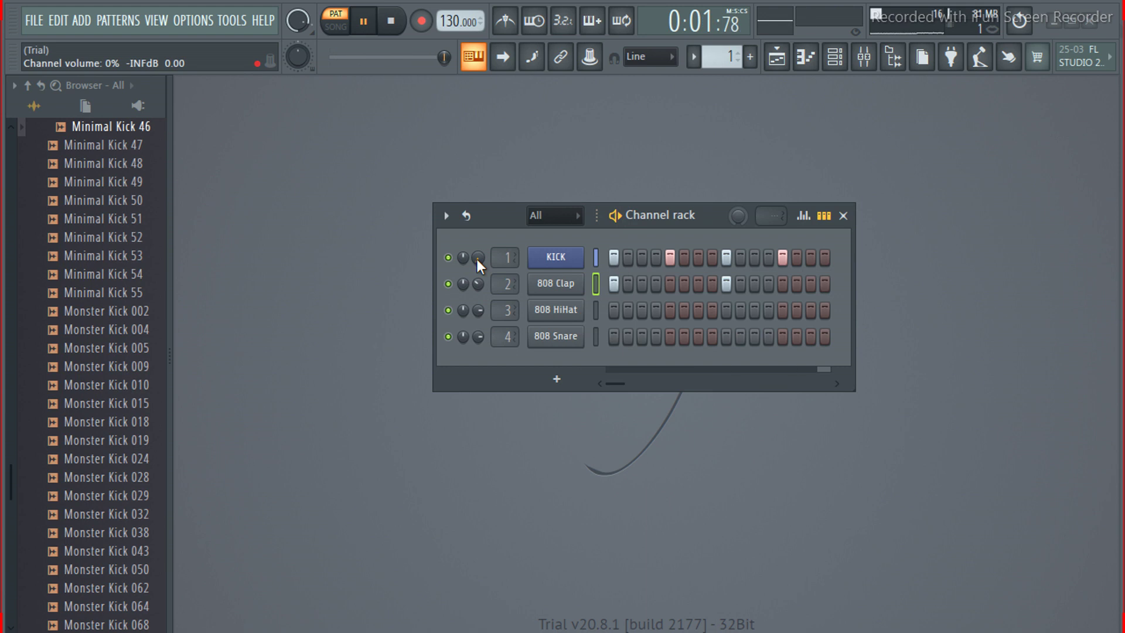
drag(477, 259, 477, 256)
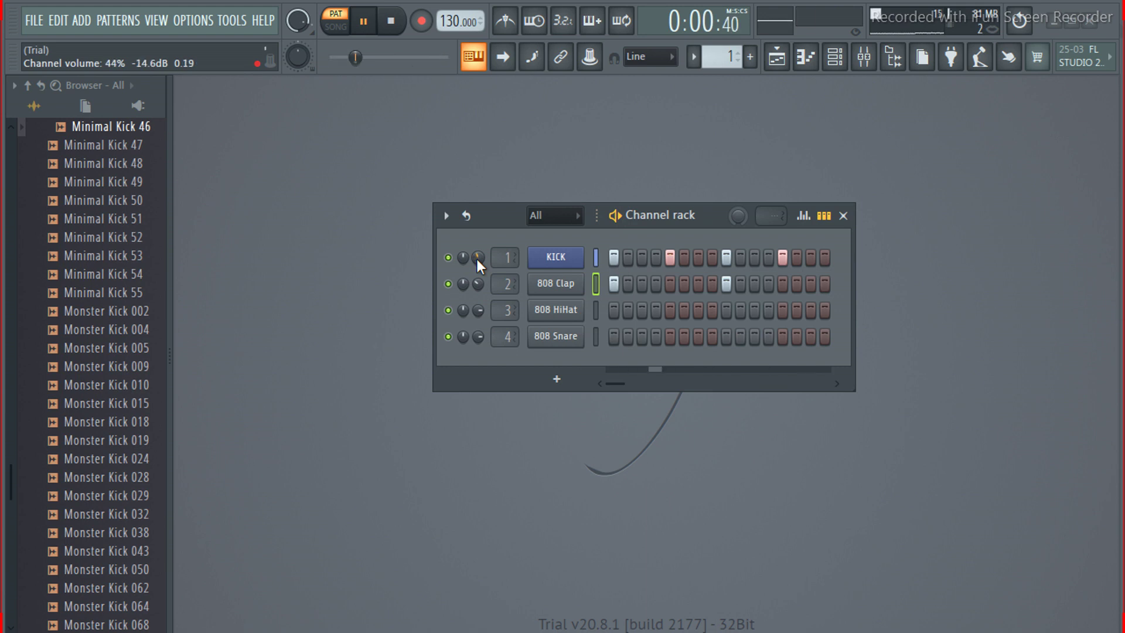
click(619, 220)
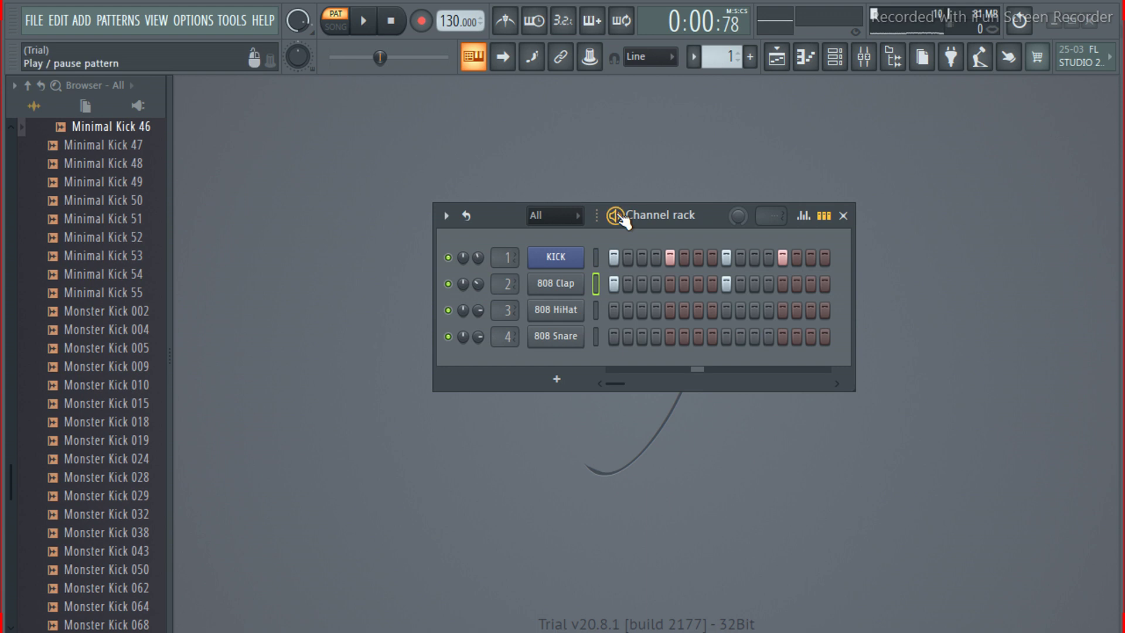
click(616, 216)
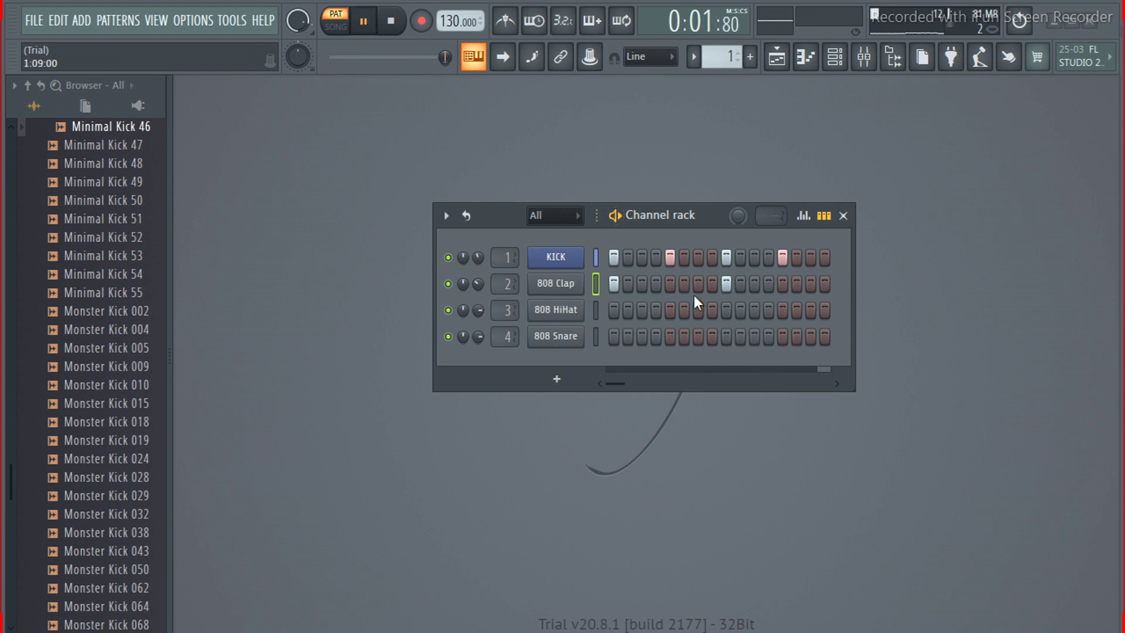
click(616, 216)
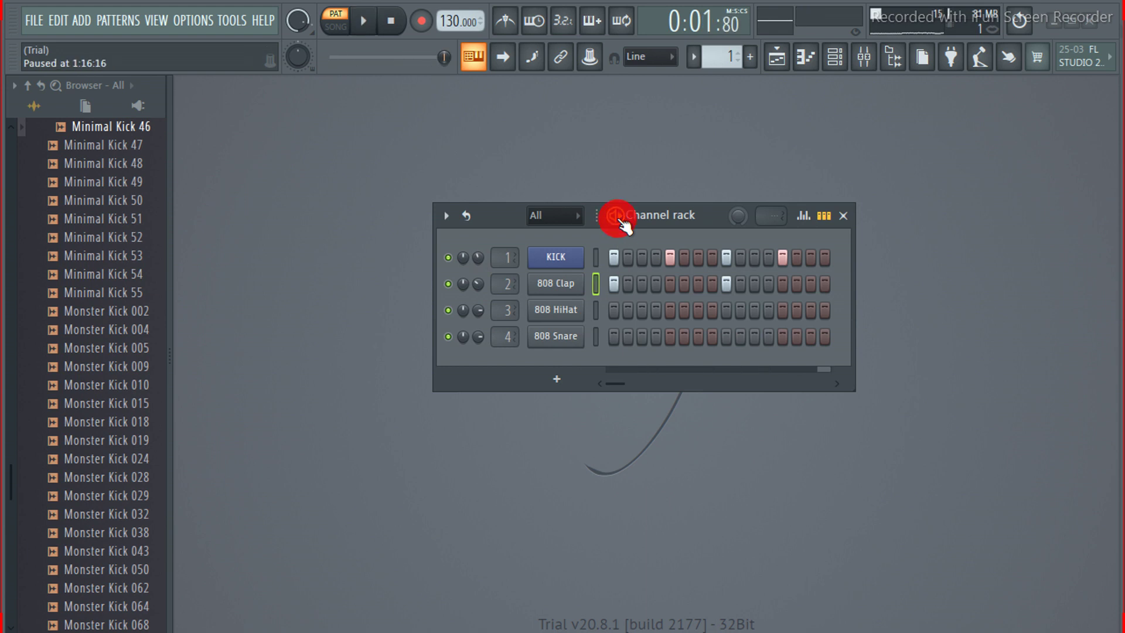
Pan the KICK channel to the left
click(465, 258)
scroll(462, 257, down, 10)
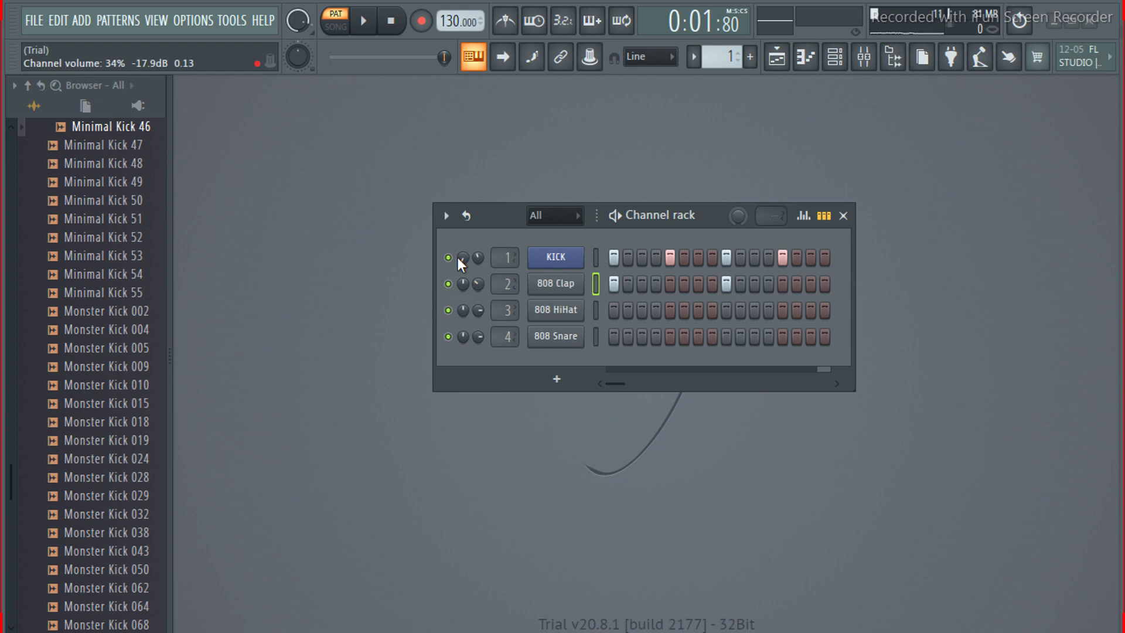
Pan the KICK channel 100% left, sweep its panning to the right and back, and leave it near the centre
scroll(462, 258, down, 2)
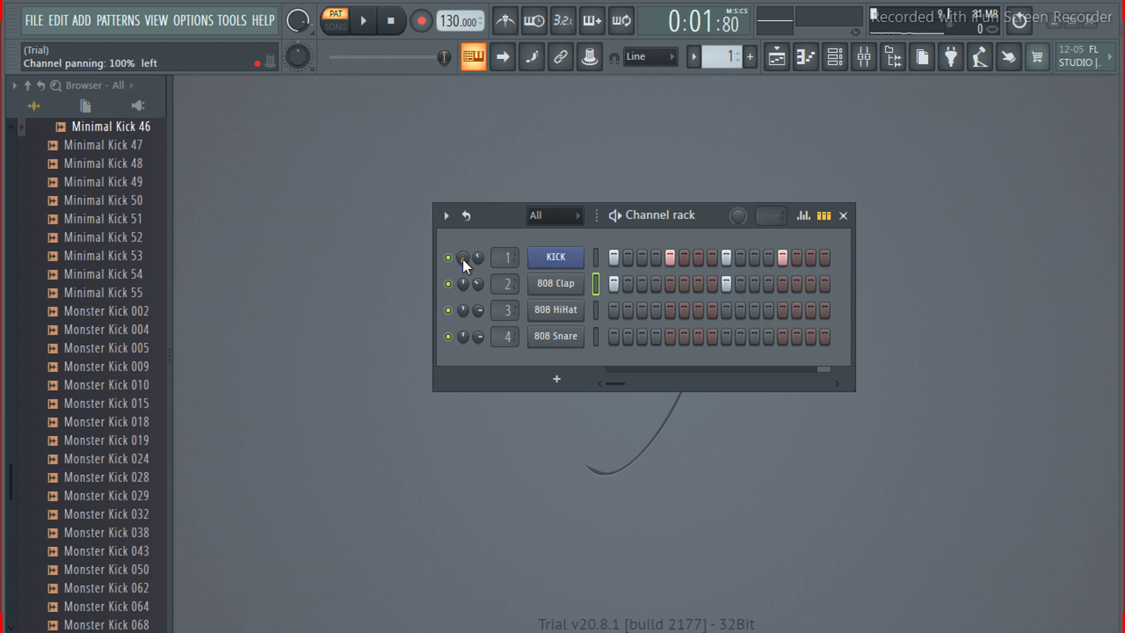
scroll(463, 259, up, 3)
scroll(463, 258, up, 9)
scroll(463, 259, up, 6)
scroll(462, 259, up, 1)
scroll(463, 259, down, 9)
scroll(462, 259, down, 1)
scroll(463, 258, down, 3)
scroll(461, 258, up, 5)
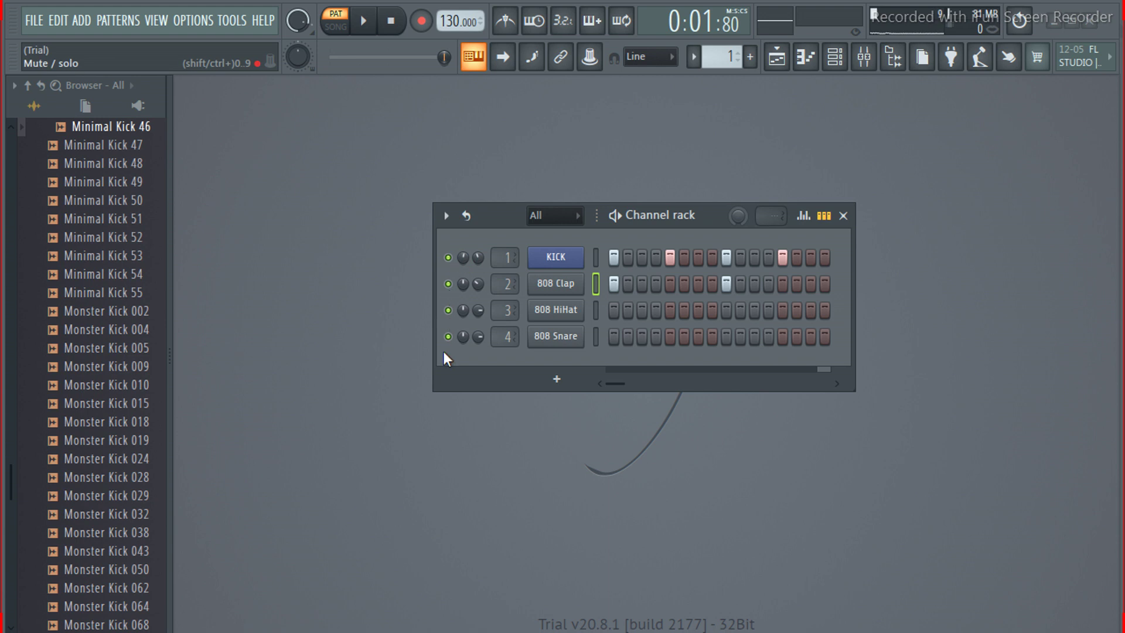
click(449, 257)
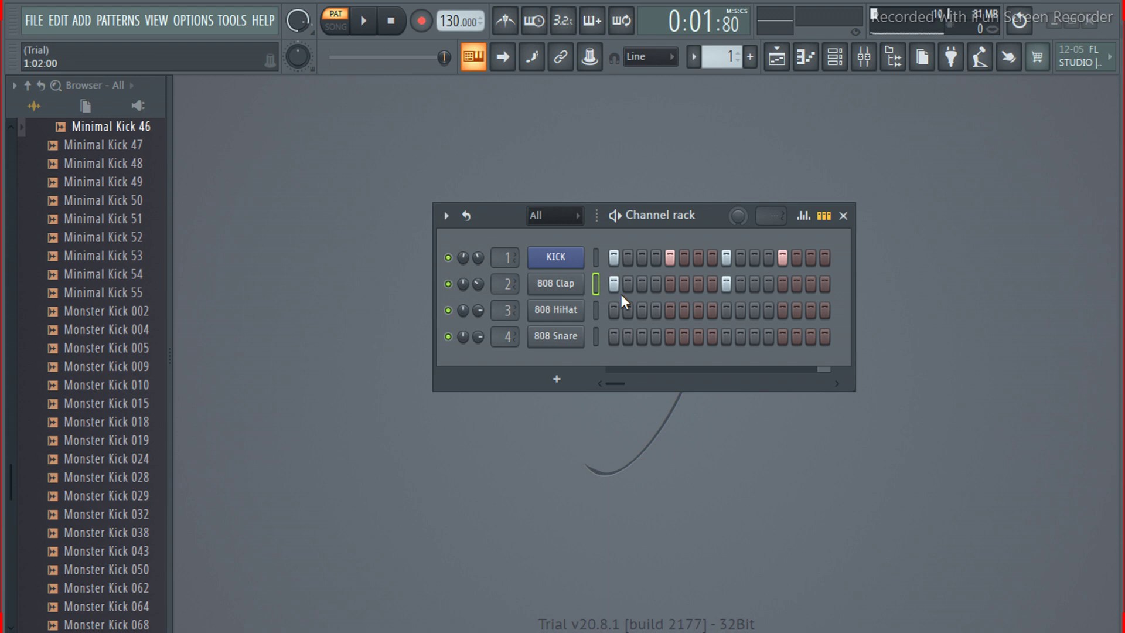
Fill each 2 steps on the 808 HiHat channel and play the pattern to hear it
right_click(539, 312)
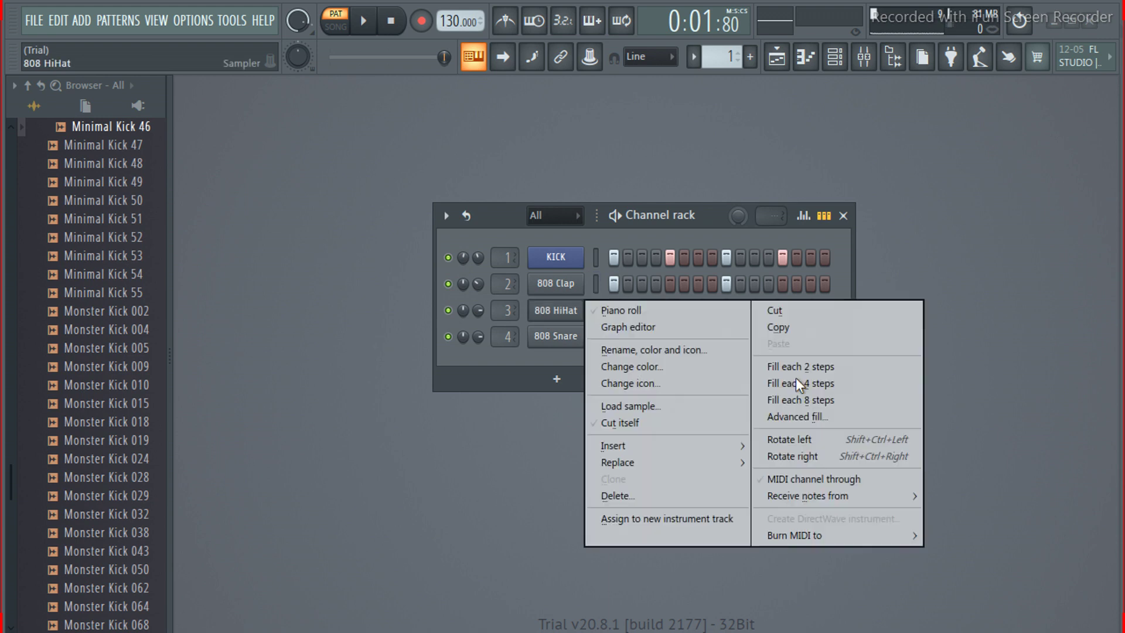
click(818, 368)
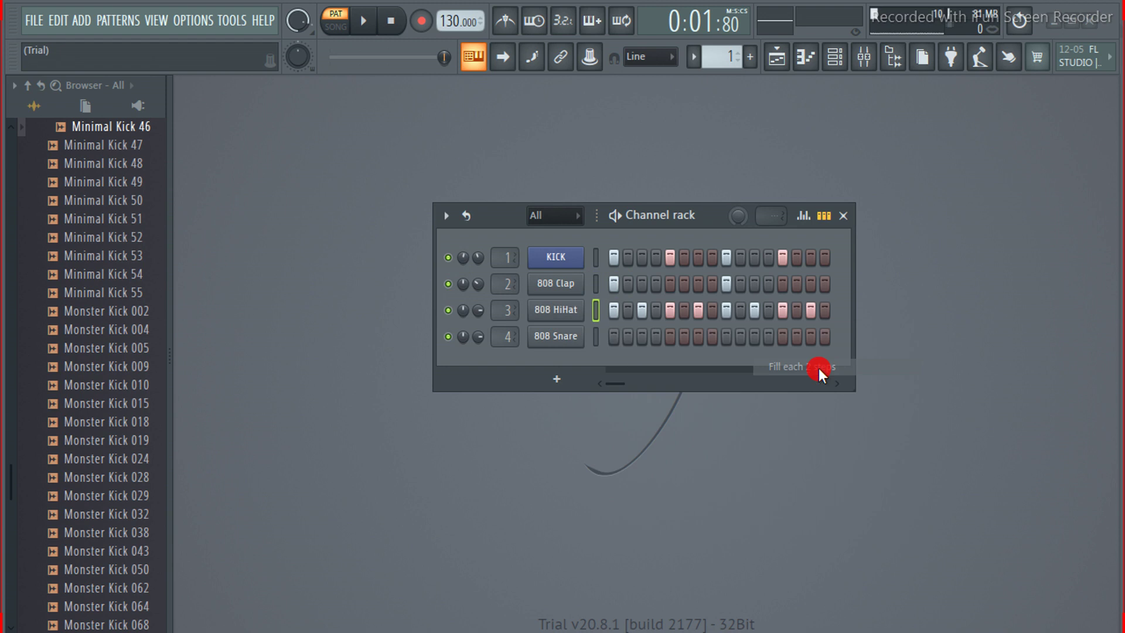
click(615, 216)
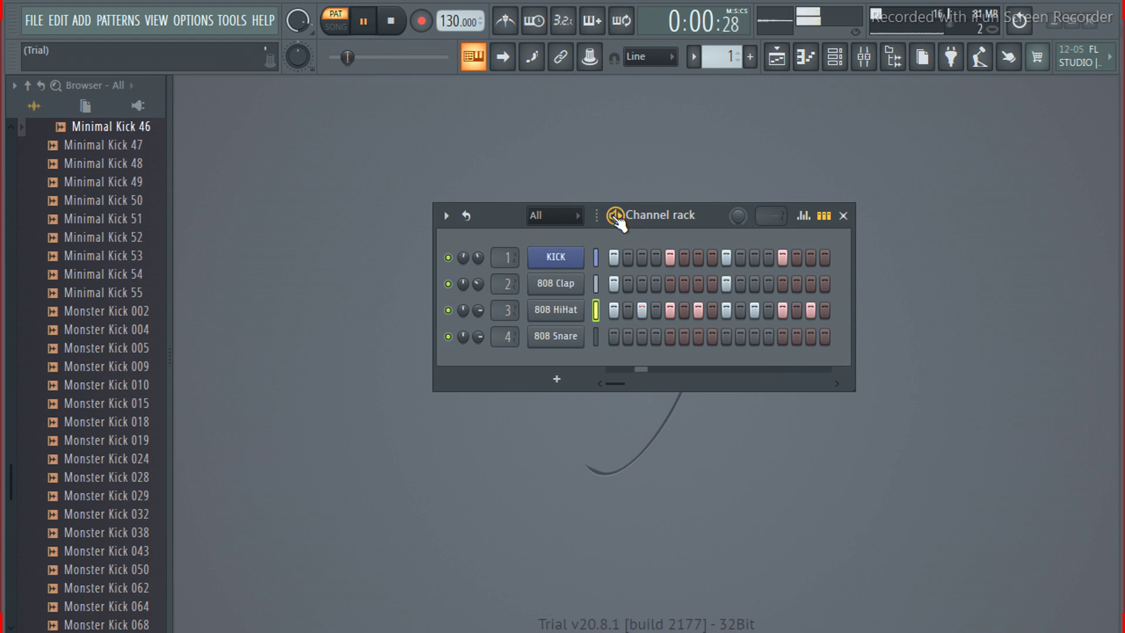
click(616, 216)
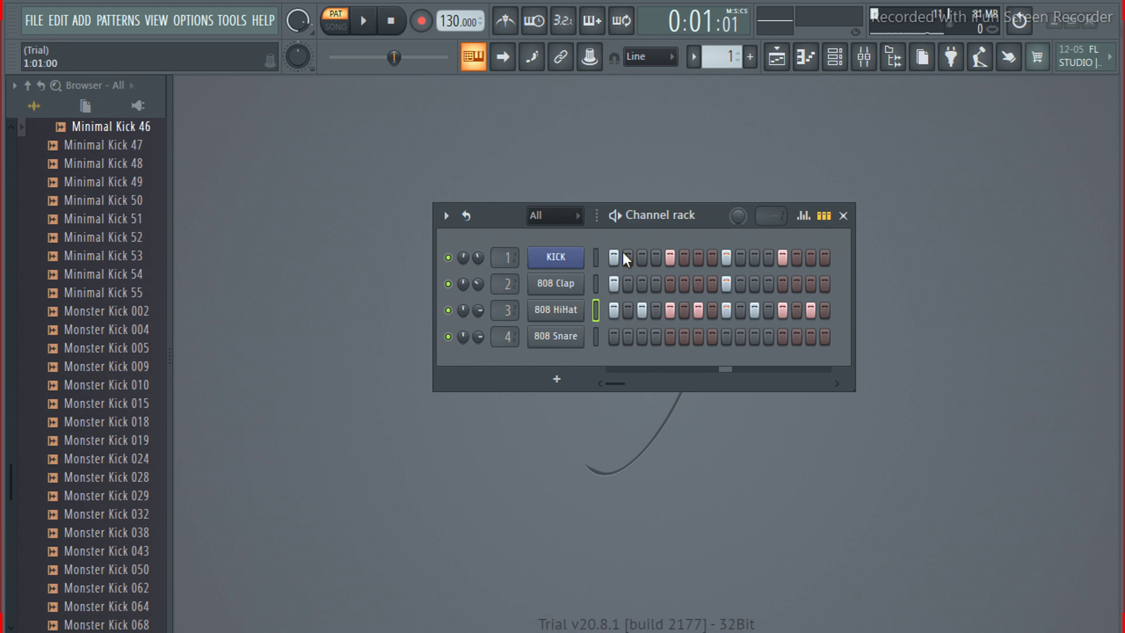
Solo the KICK channel, start playing the pattern, and take the channel out of solo
right_click(449, 258)
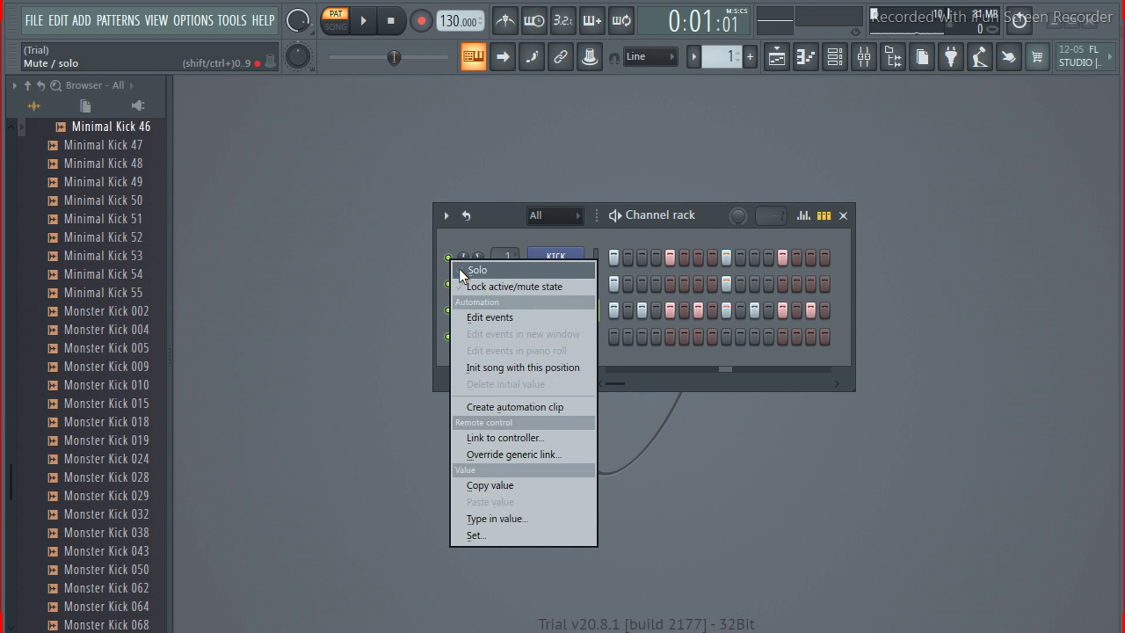
click(476, 269)
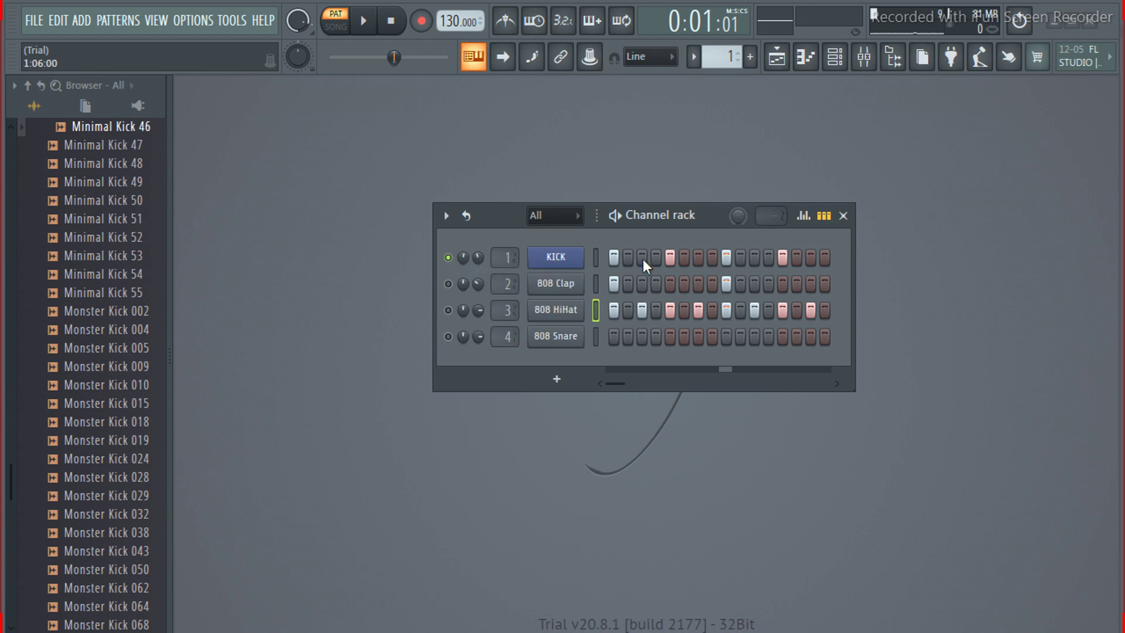
click(617, 218)
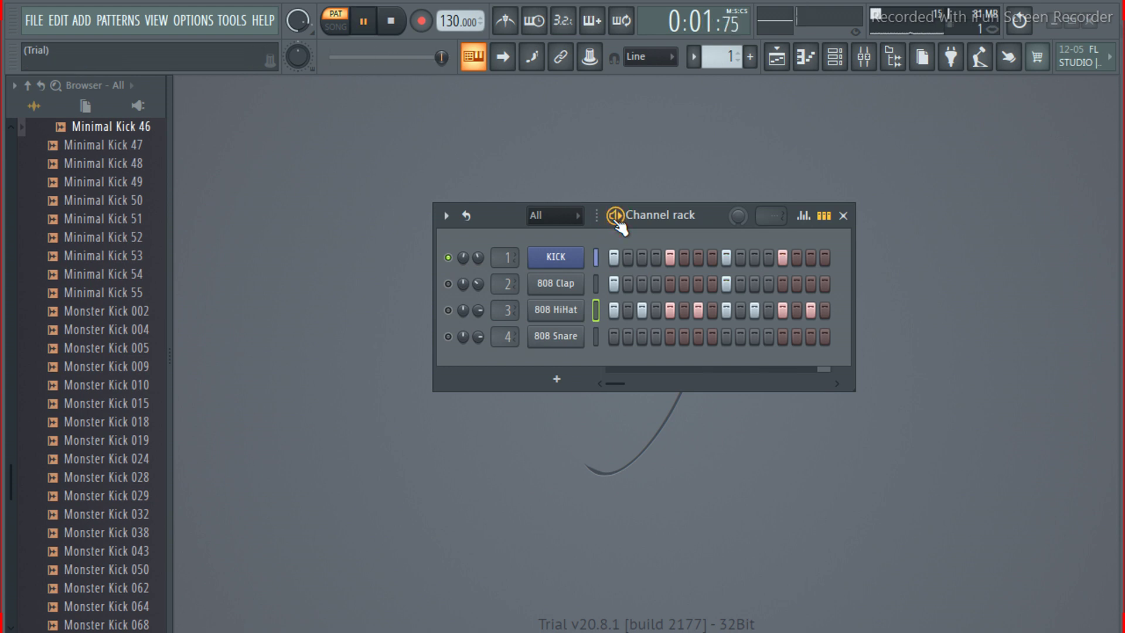
right_click(449, 258)
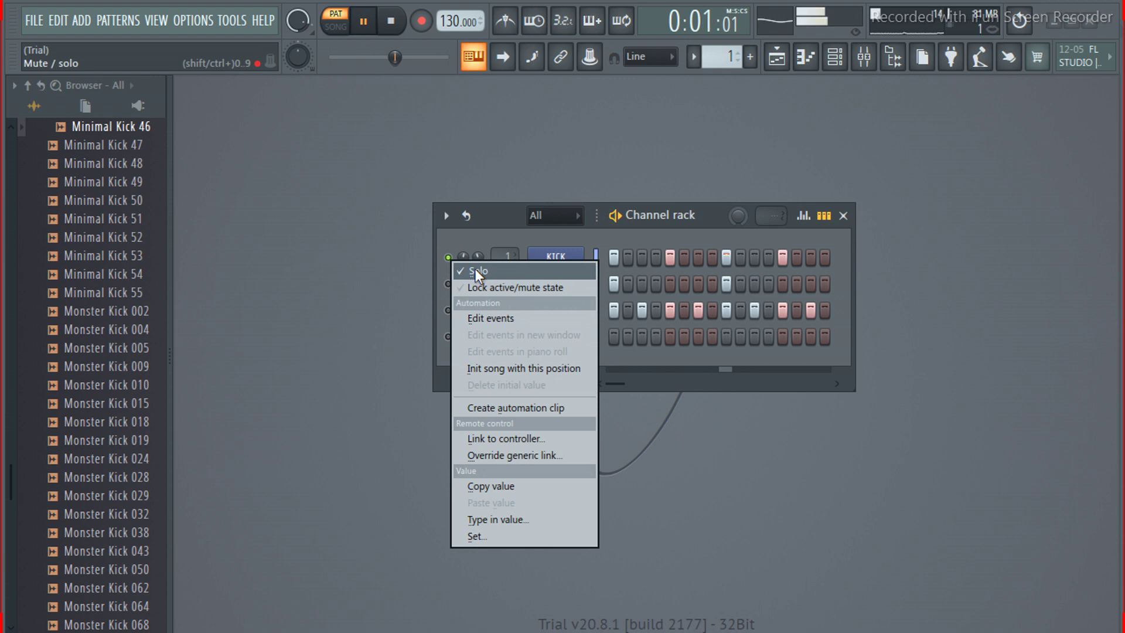
click(434, 483)
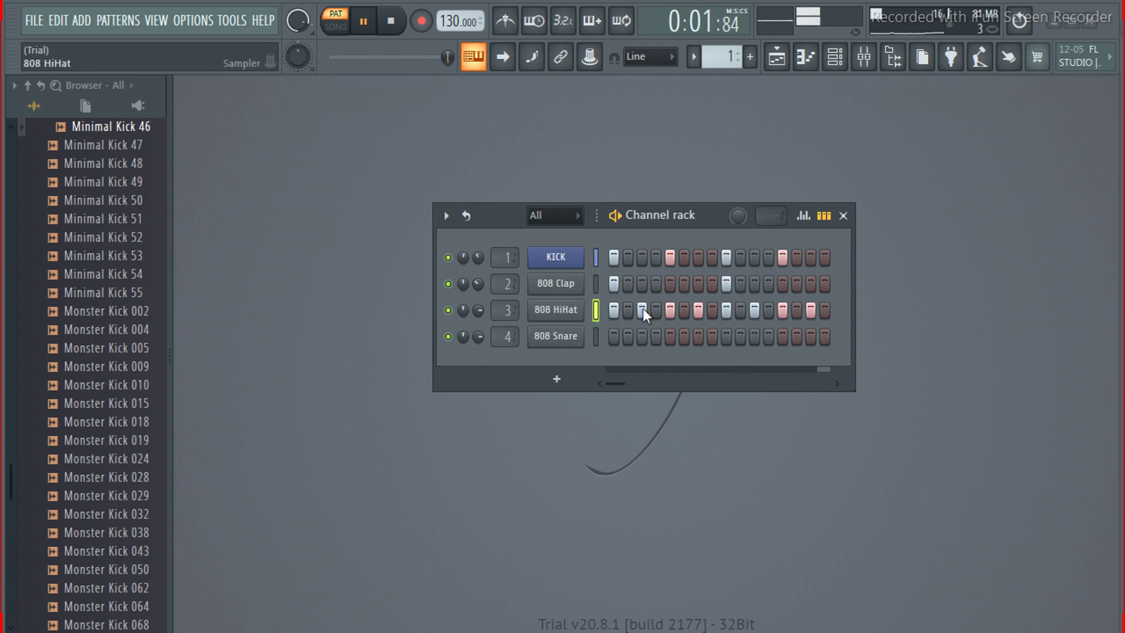
Mute and unmute the 808 HiHat channel during playback and stop the pattern
click(448, 311)
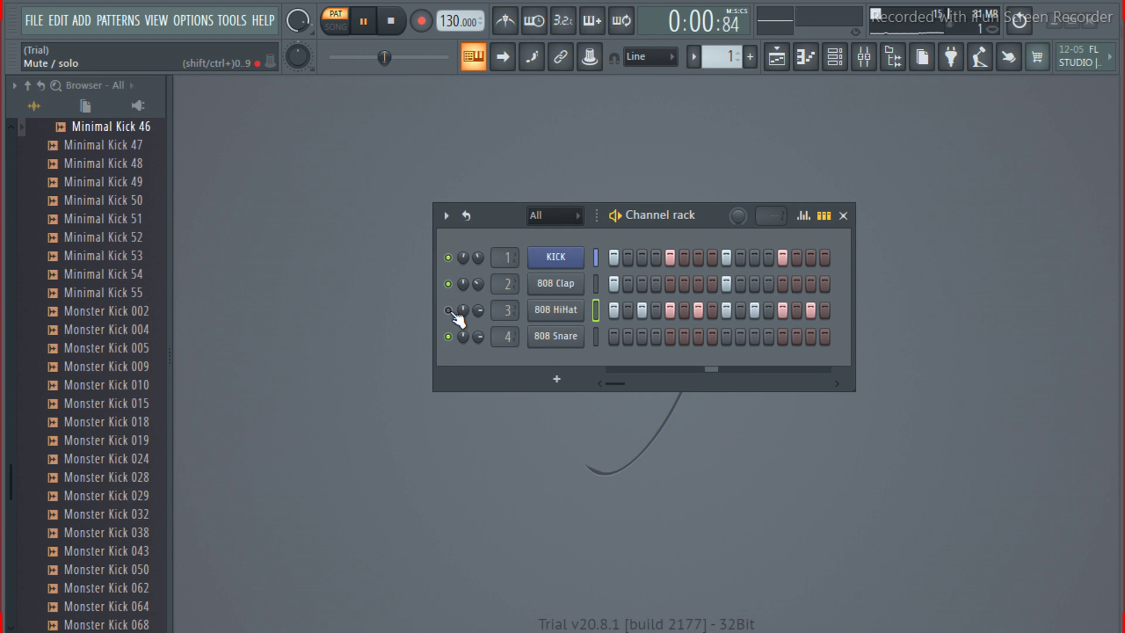
click(448, 311)
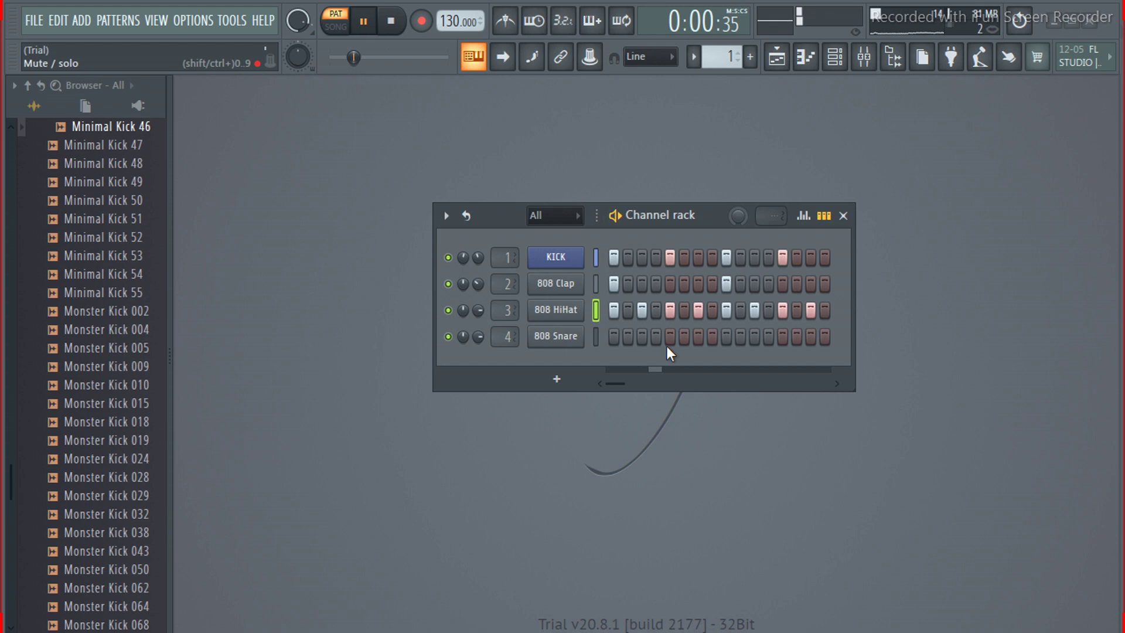
click(615, 215)
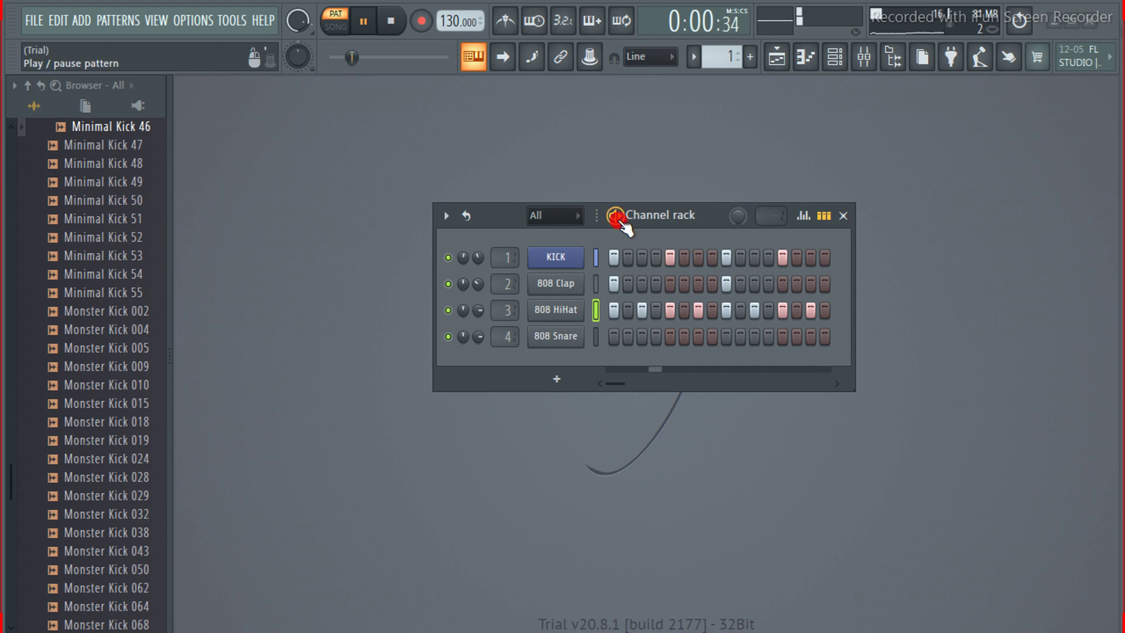
click(741, 220)
drag(741, 220, 741, 220)
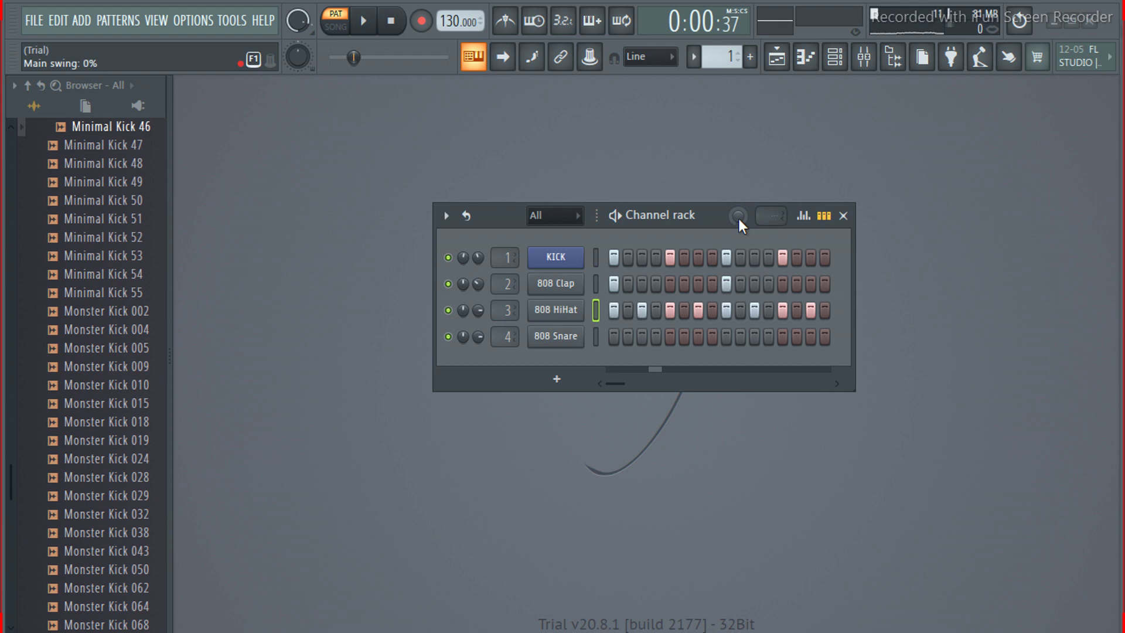
drag(737, 217, 737, 216)
click(764, 216)
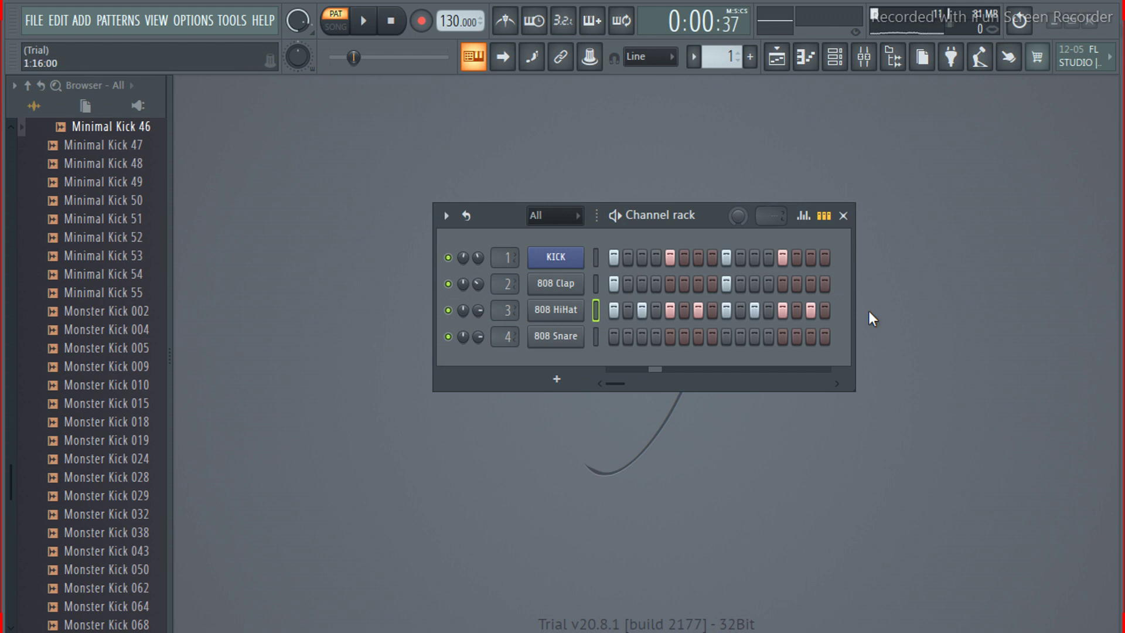
drag(887, 310, 965, 307)
drag(904, 308, 867, 314)
Set the pattern length to 2 bars and widen the channel rack to show 24 steps
click(766, 217)
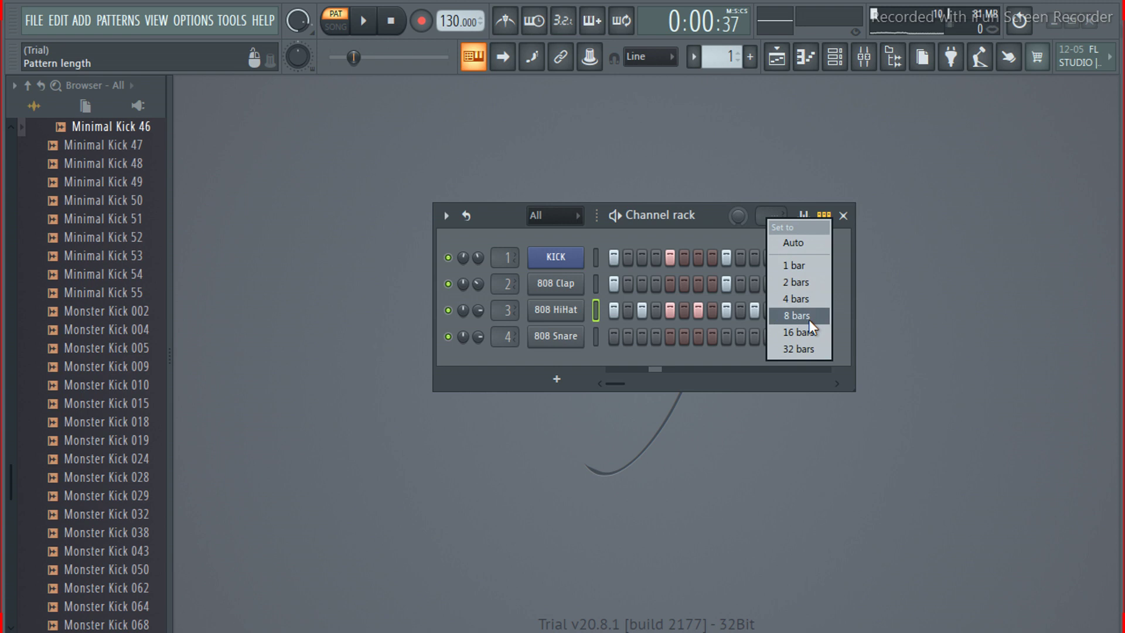
click(810, 281)
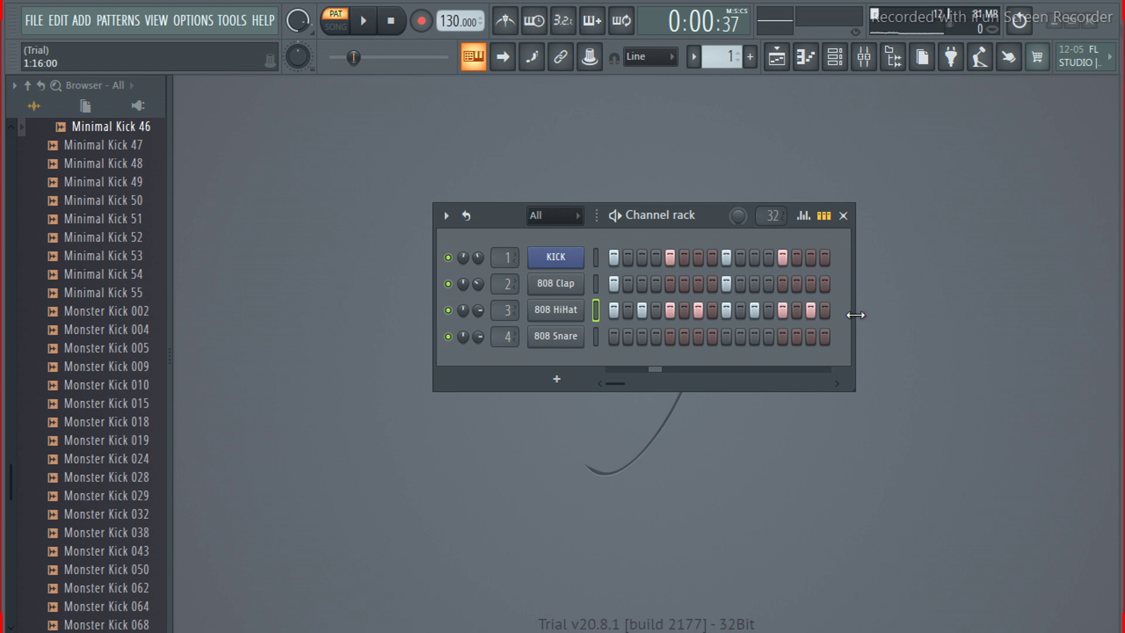
drag(854, 314, 970, 313)
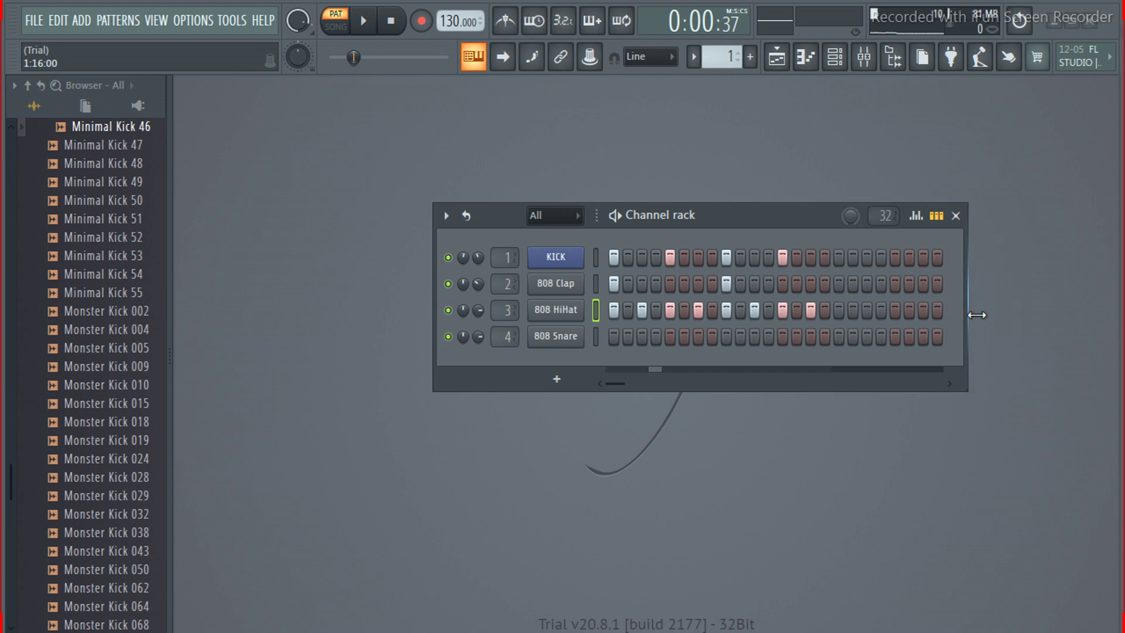
Change the pattern length to 8 bars, reduce it to 1 bar, and set it back to 2 bars
click(880, 217)
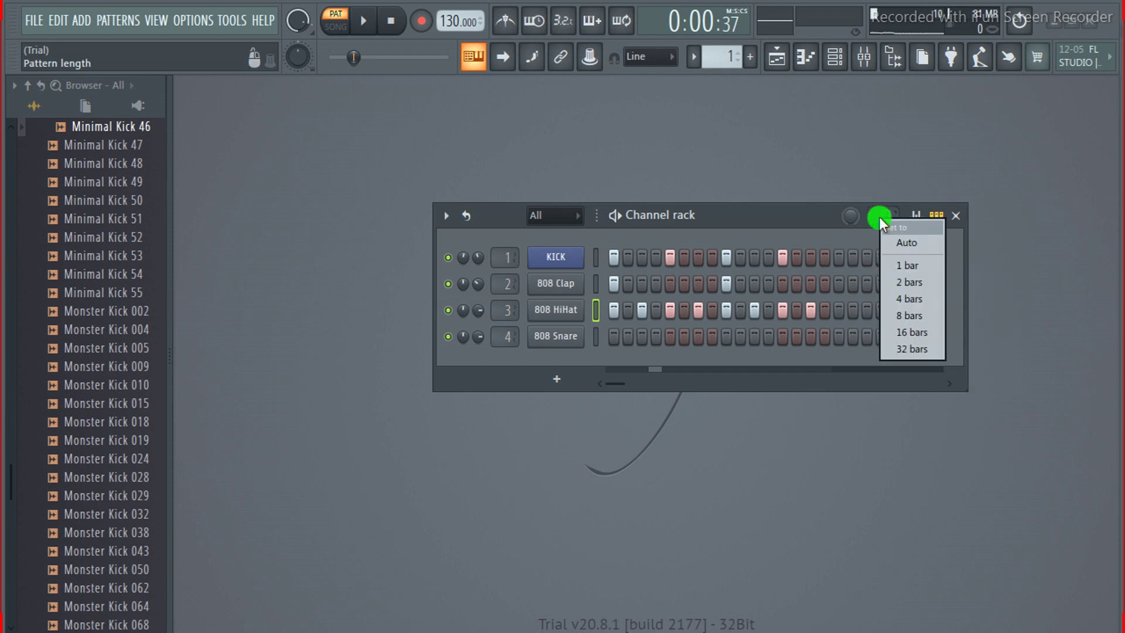
click(918, 313)
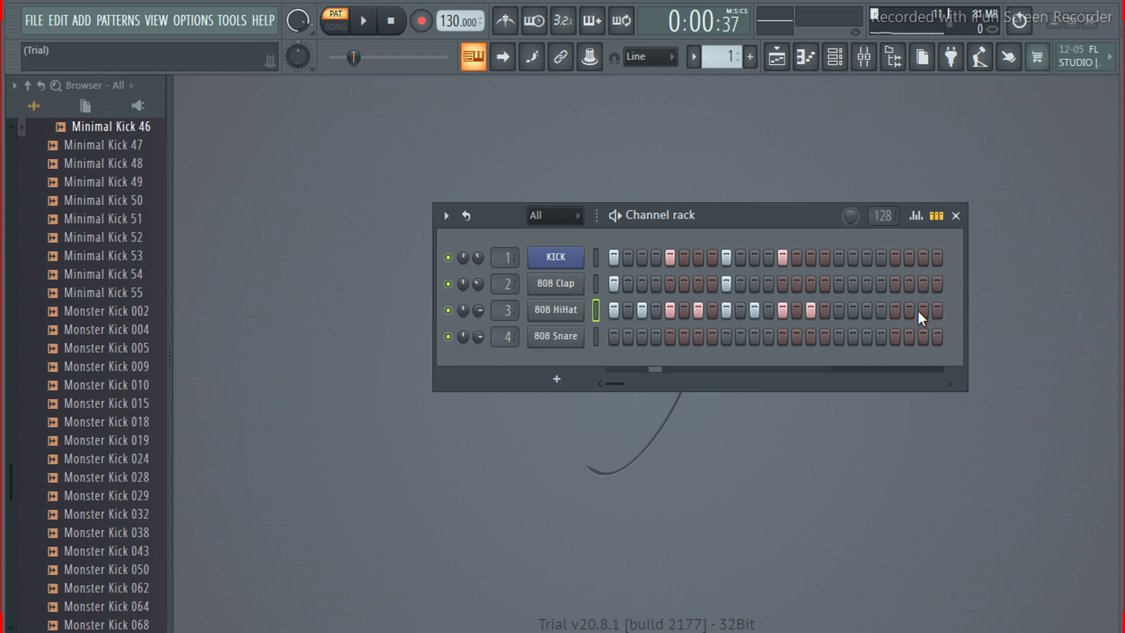
click(877, 214)
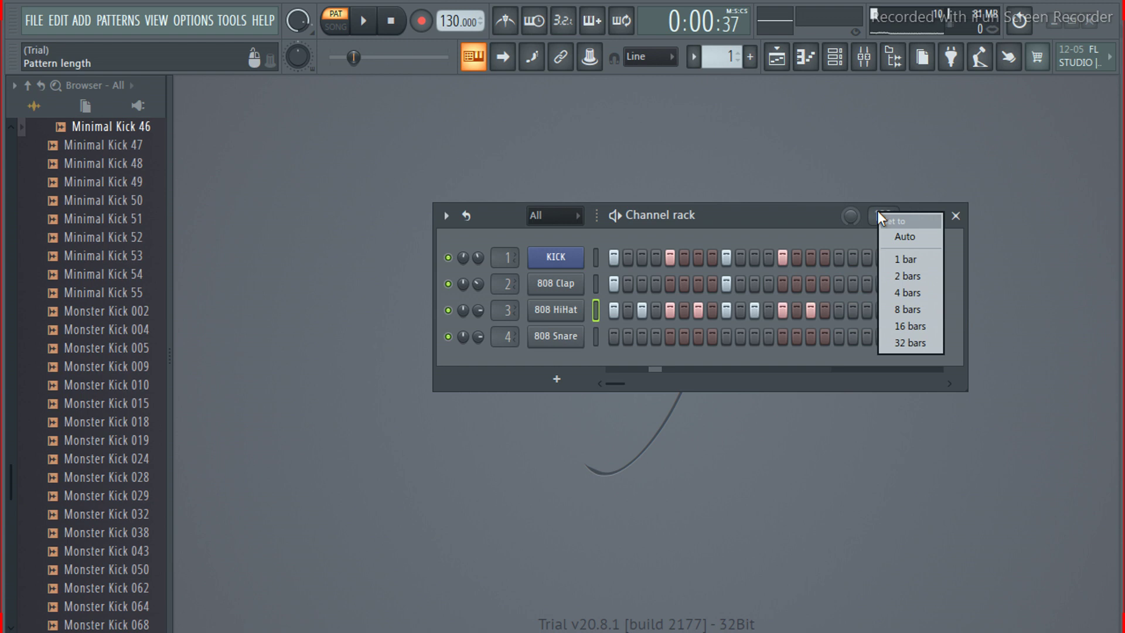
click(909, 258)
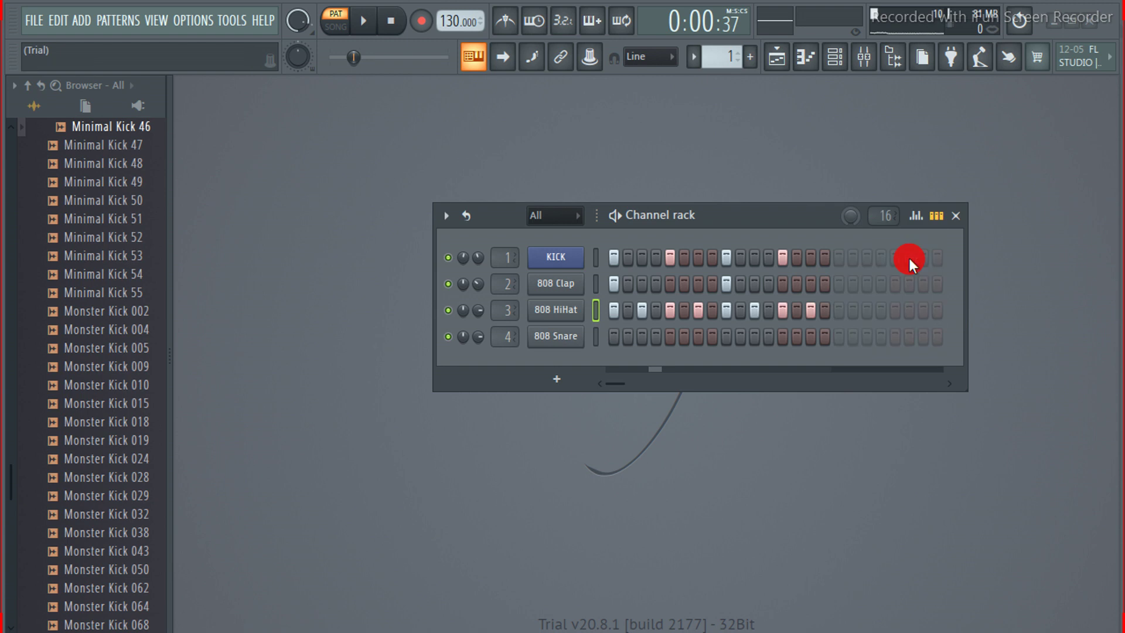
click(879, 217)
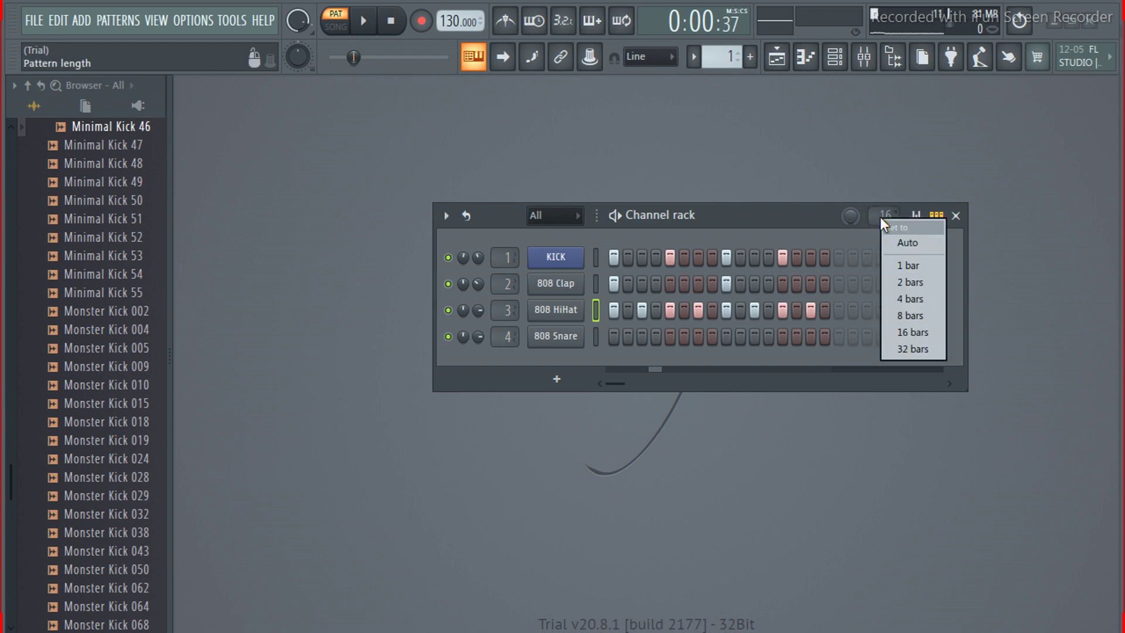
click(919, 281)
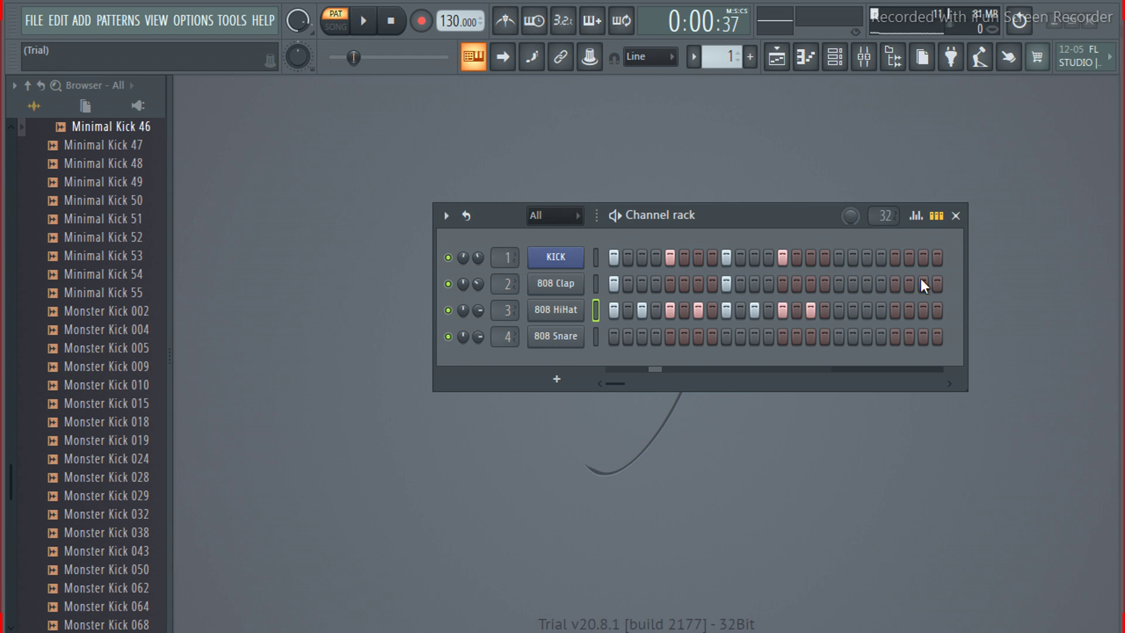
Set the pattern length to 4 bars, and reposition and widen the channel rack to show 40 steps
click(877, 220)
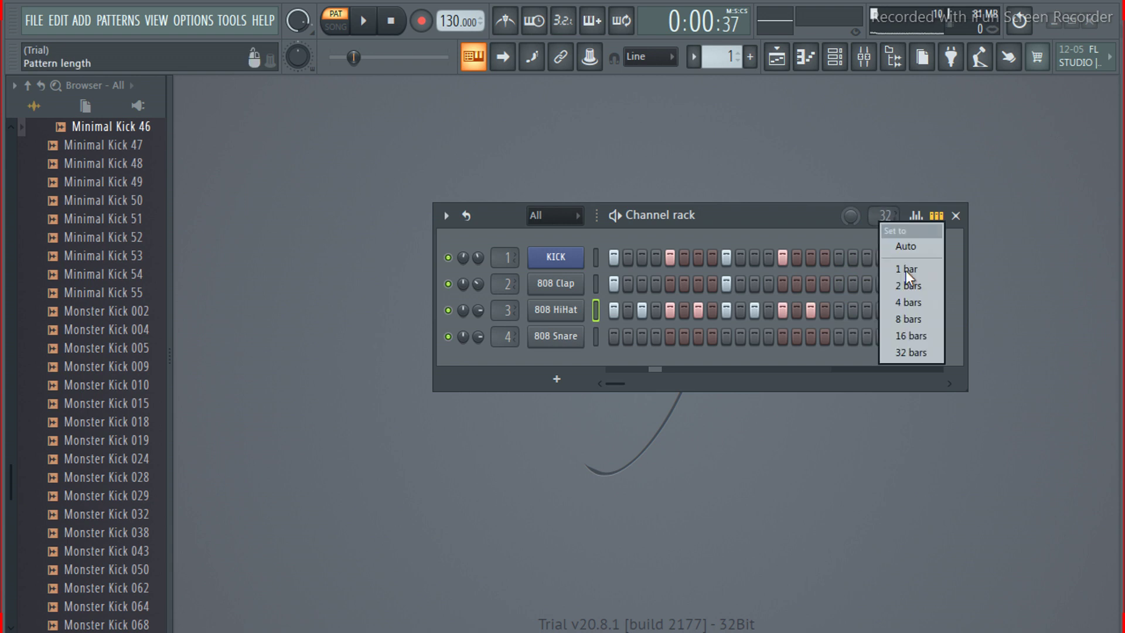
click(911, 304)
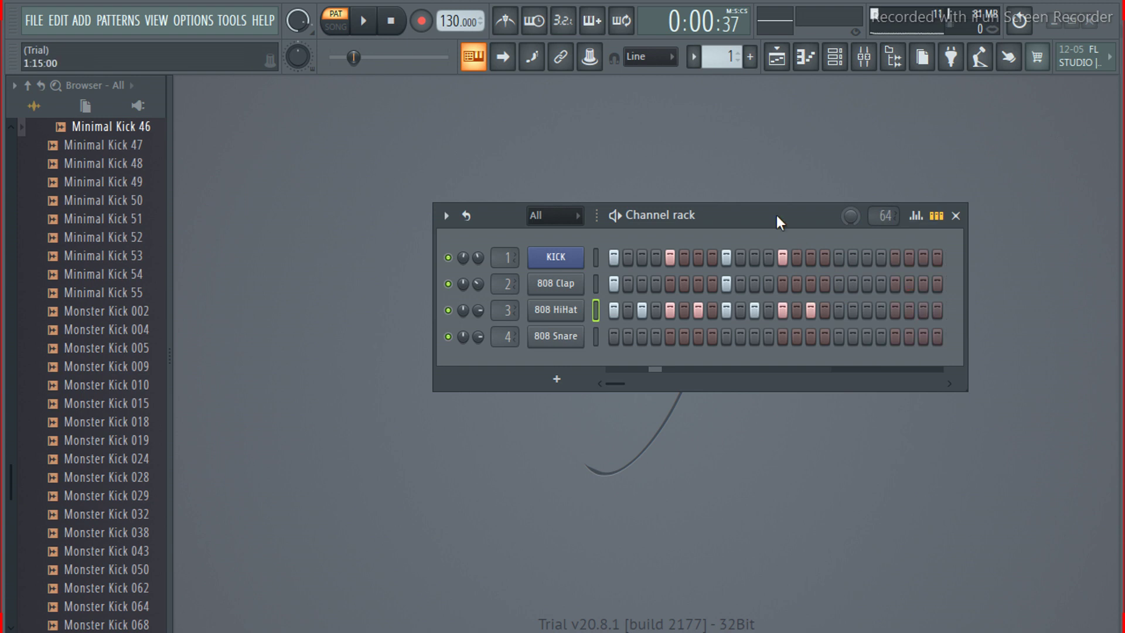
drag(631, 210, 483, 205)
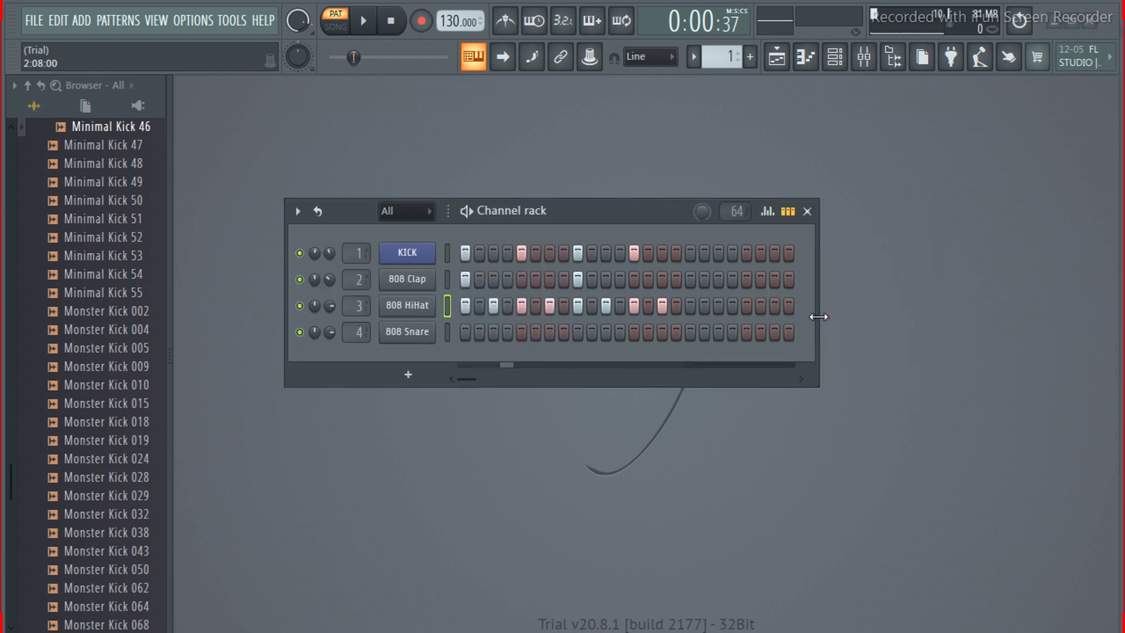
drag(818, 314, 1052, 323)
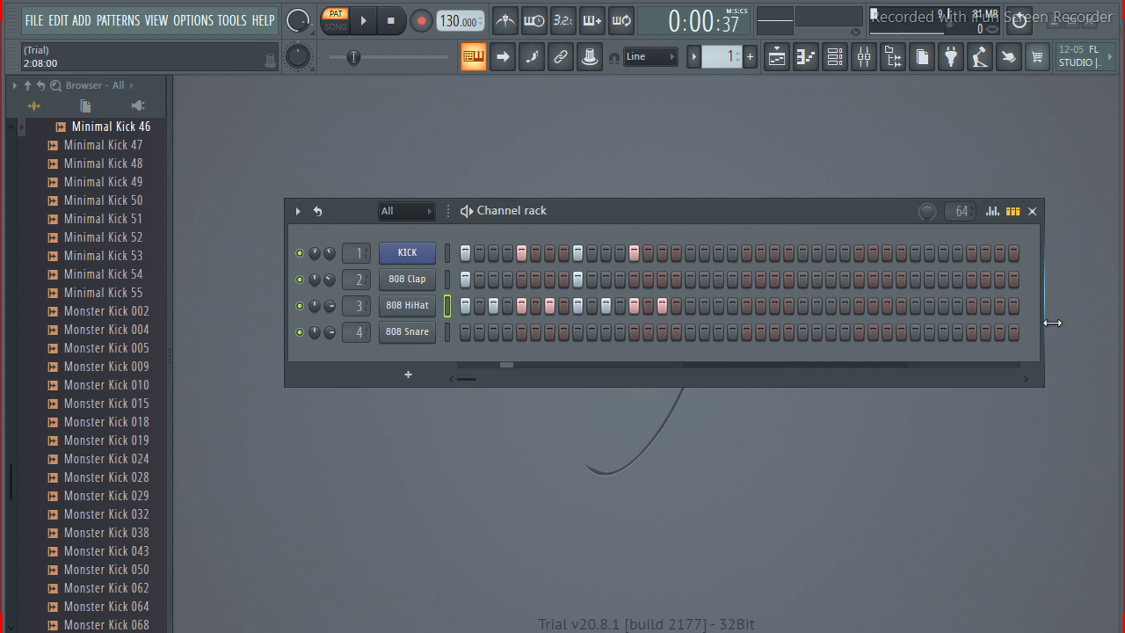
Limit the pattern length to 1 bar and add 808 Clap steps beyond it at steps 18, 19 and 32
click(962, 212)
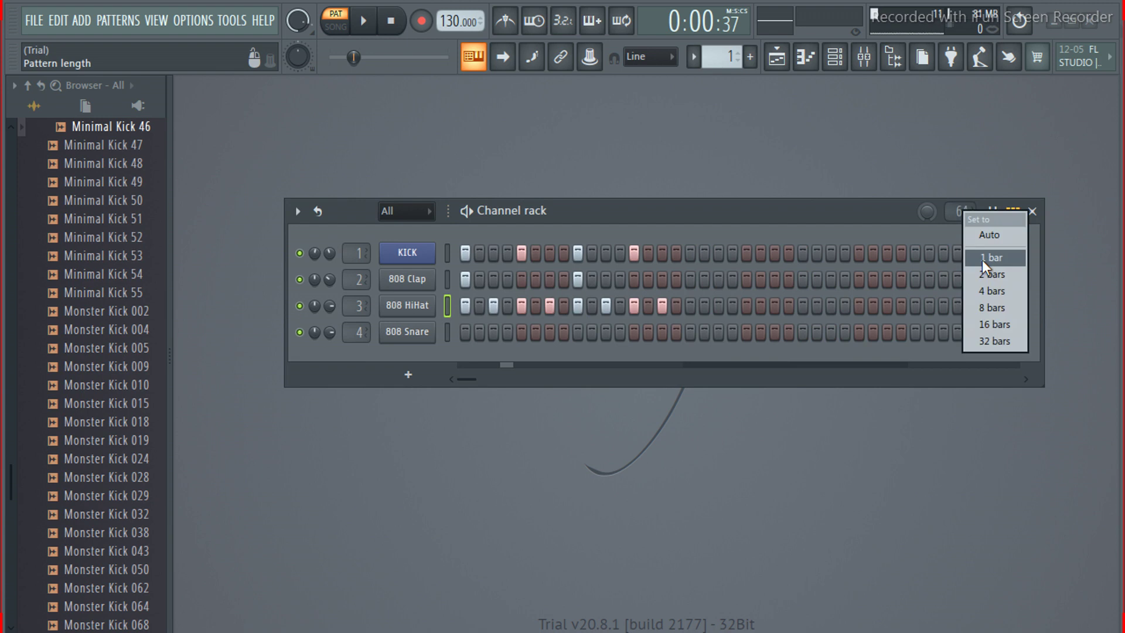
click(982, 258)
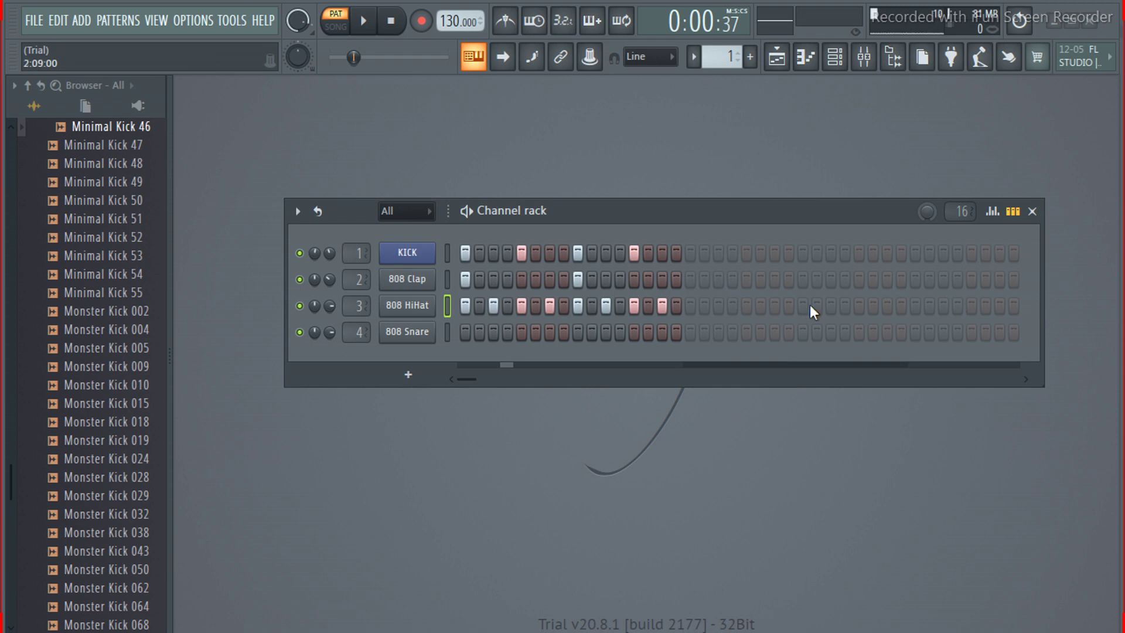
click(901, 278)
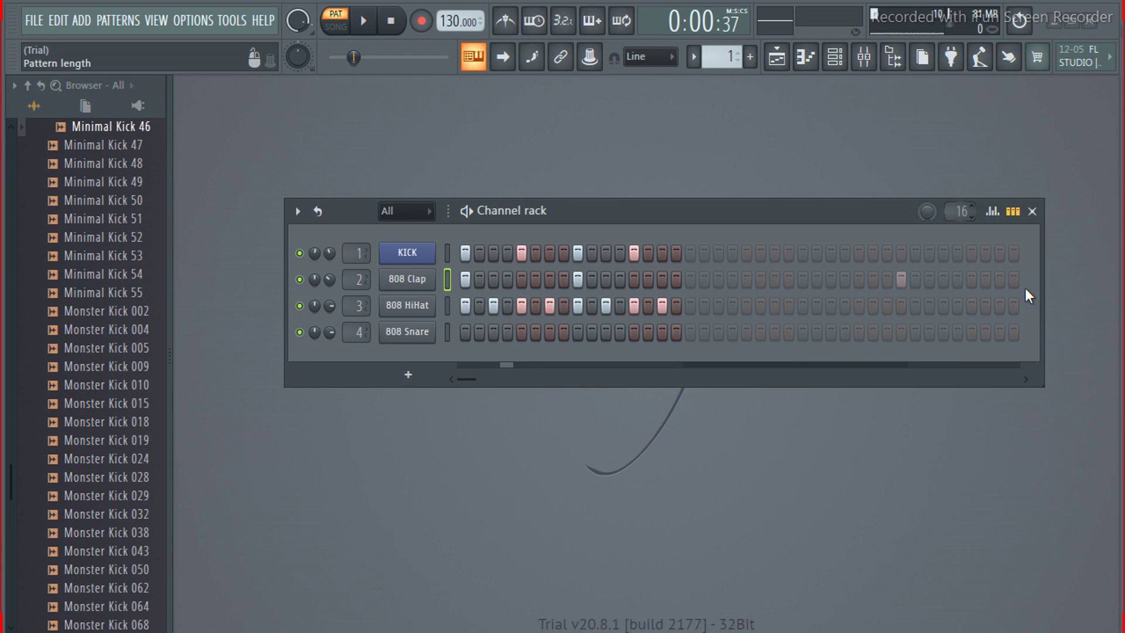
click(698, 281)
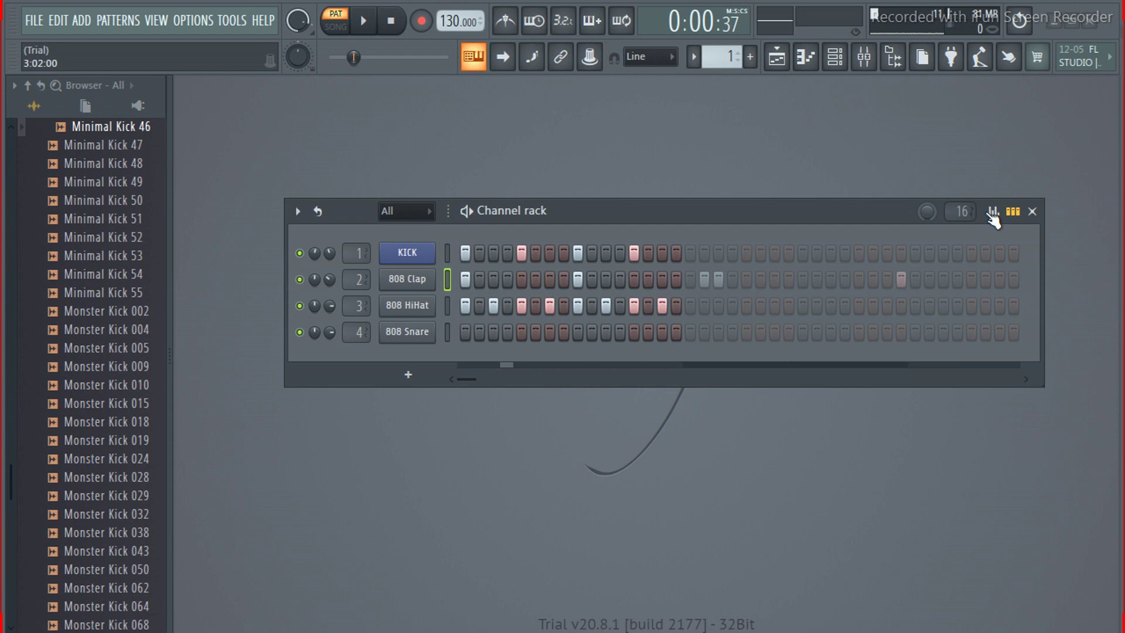
Set the pattern length to 1 bar and remove the 808 Clap steps at positions 18, 19 and 32
click(957, 212)
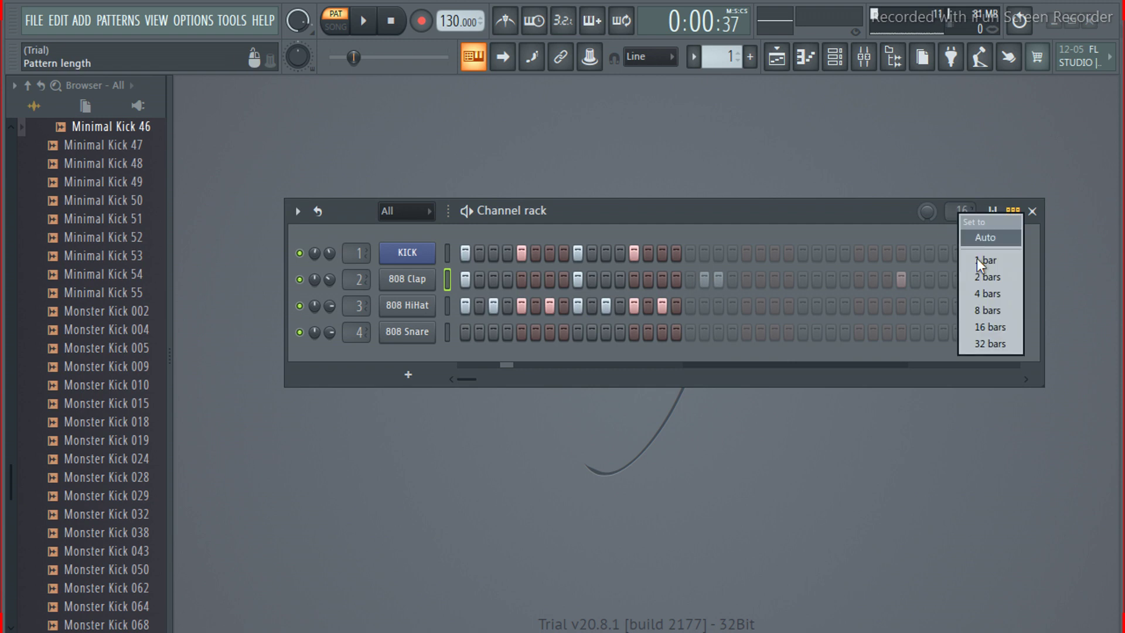
click(976, 258)
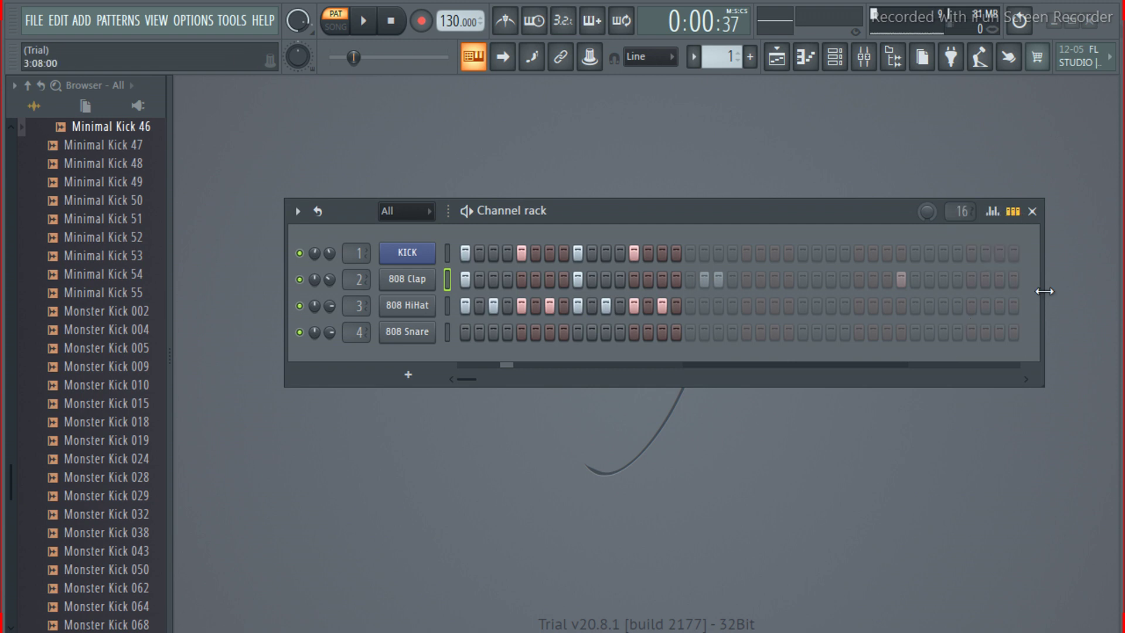
drag(1044, 291, 988, 291)
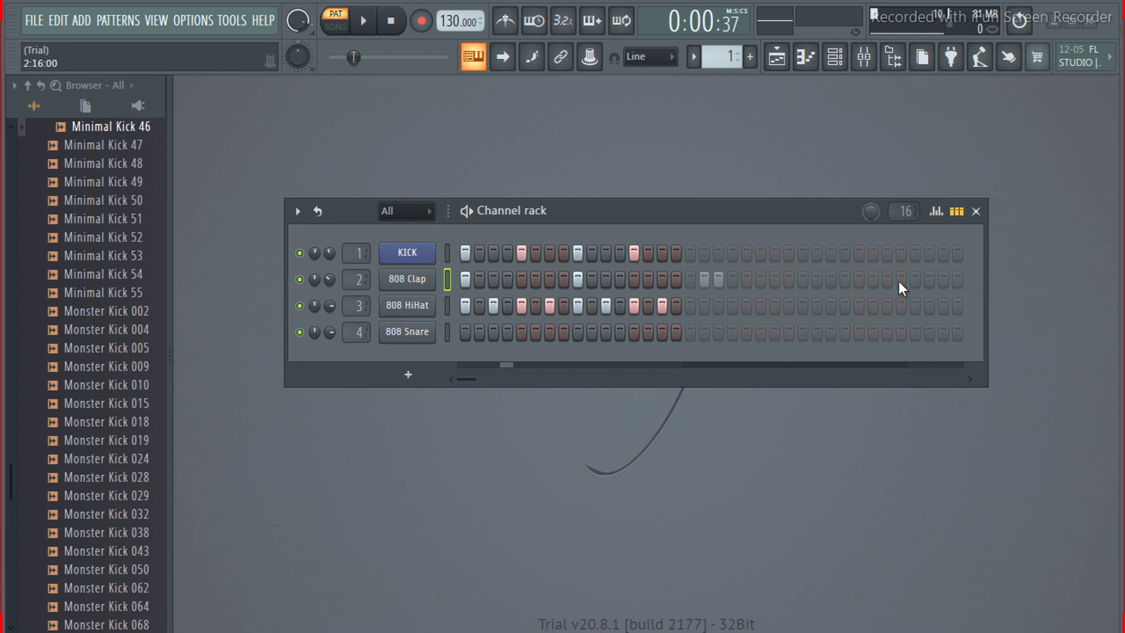
click(719, 279)
Narrow the channel rack to show only 16 steps
drag(988, 305, 725, 306)
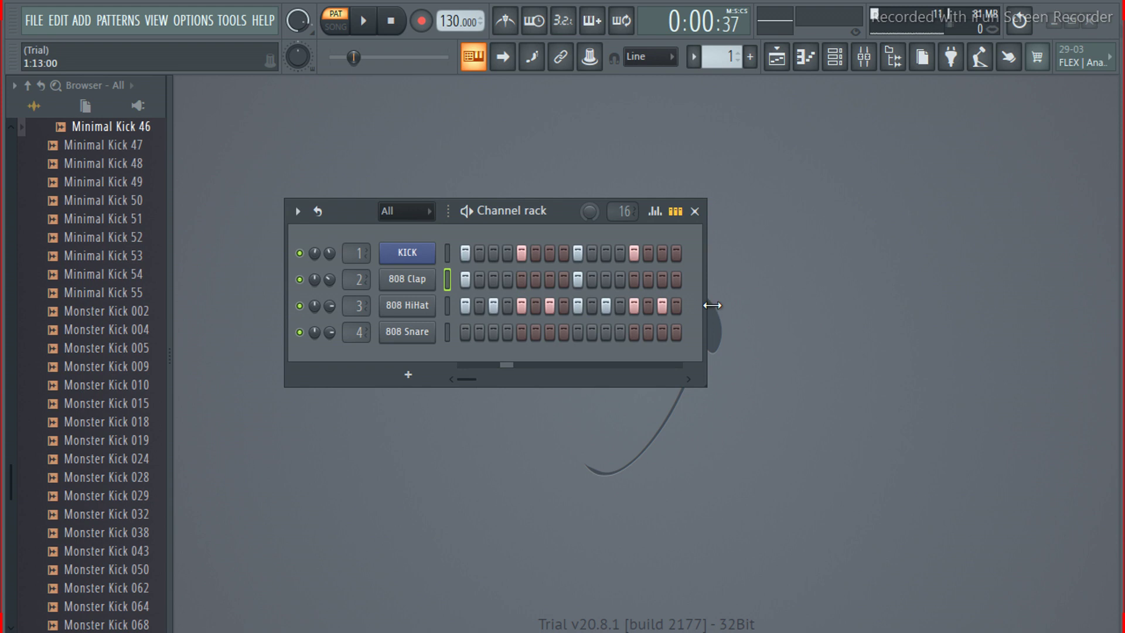
drag(712, 305, 996, 348)
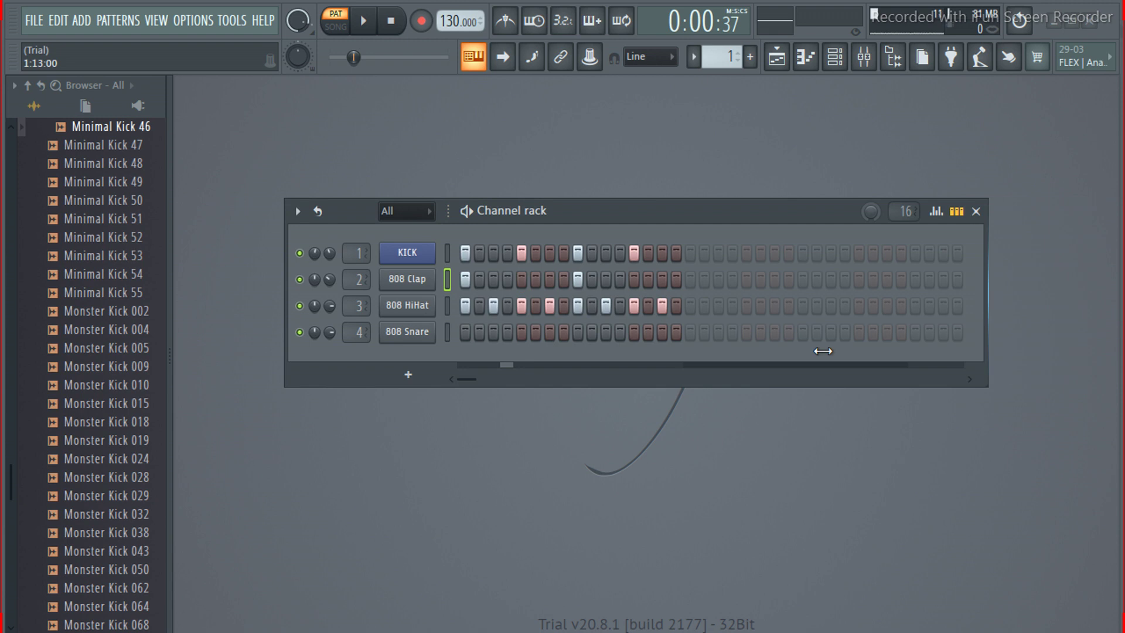
drag(823, 351, 716, 324)
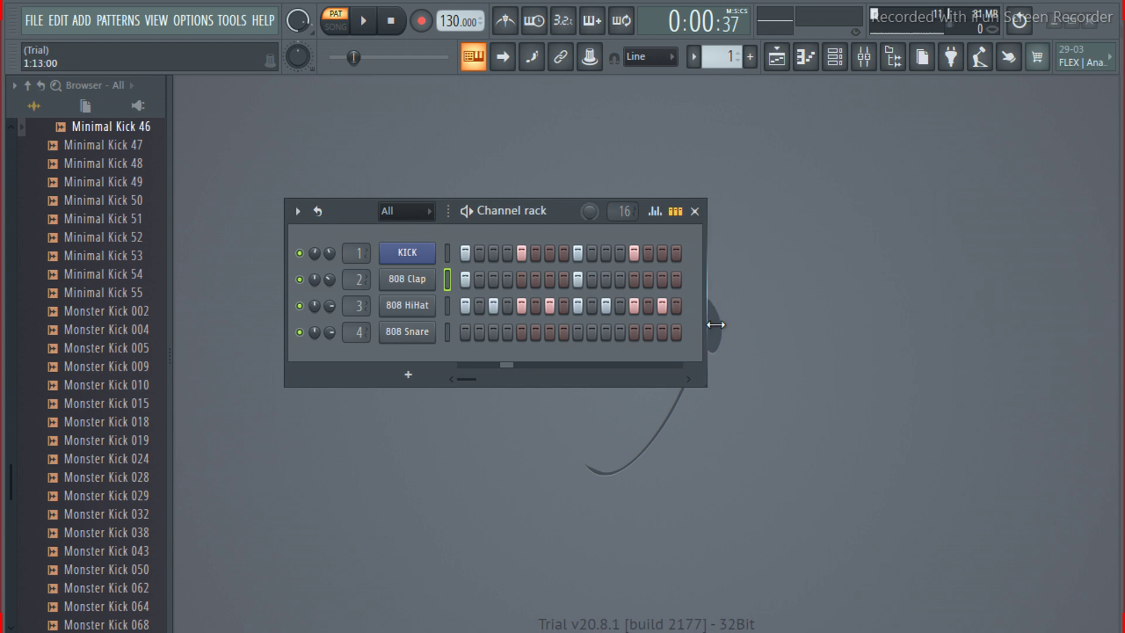
Examine the 808 Clap's note, velocity, release, fine pitch and panning parameters in the graph editor, ending on the note view
click(656, 214)
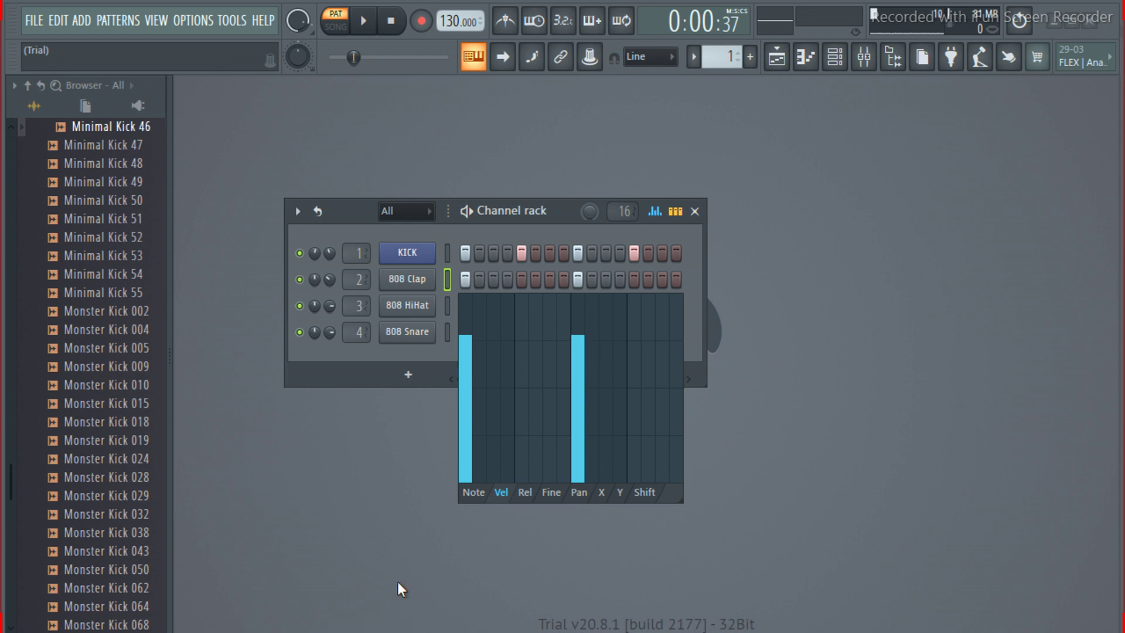
click(472, 492)
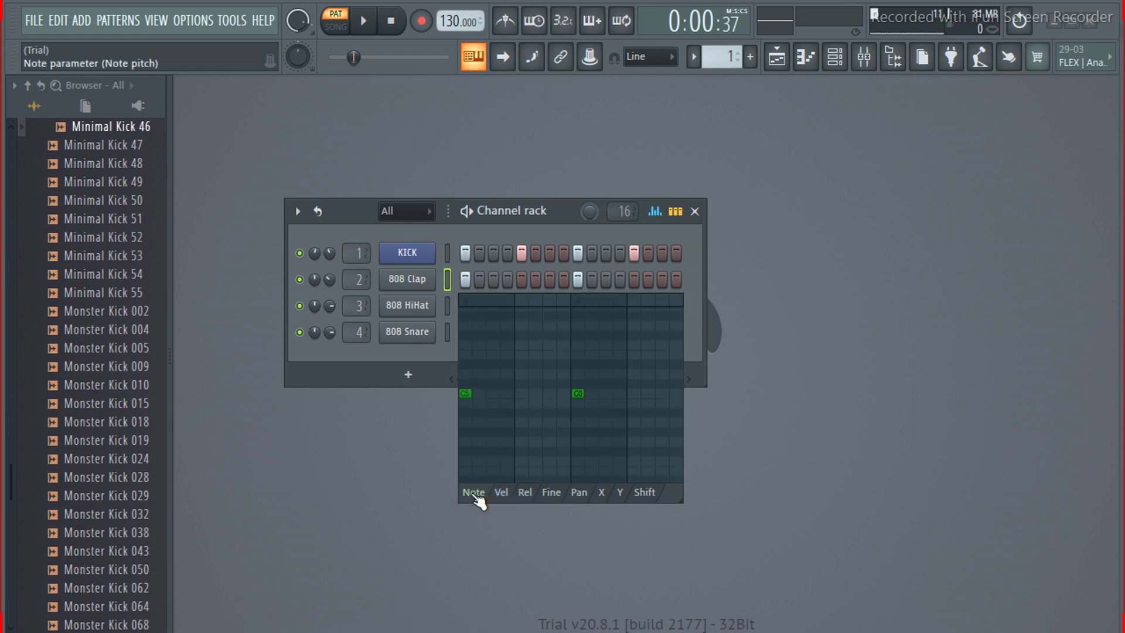
click(504, 496)
click(527, 503)
click(556, 504)
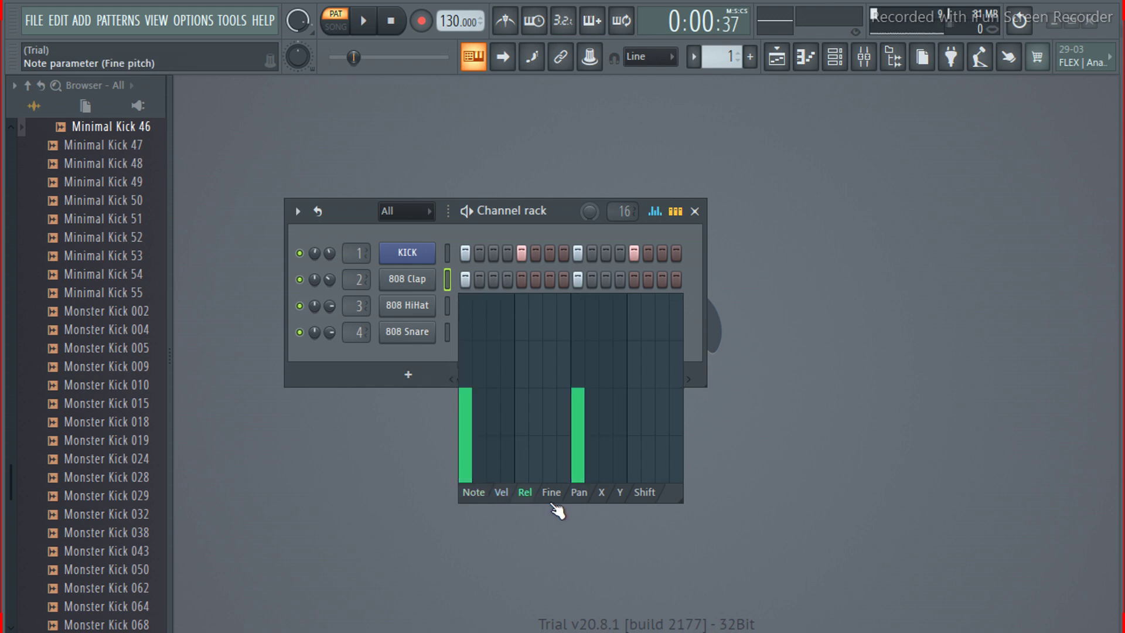
click(582, 499)
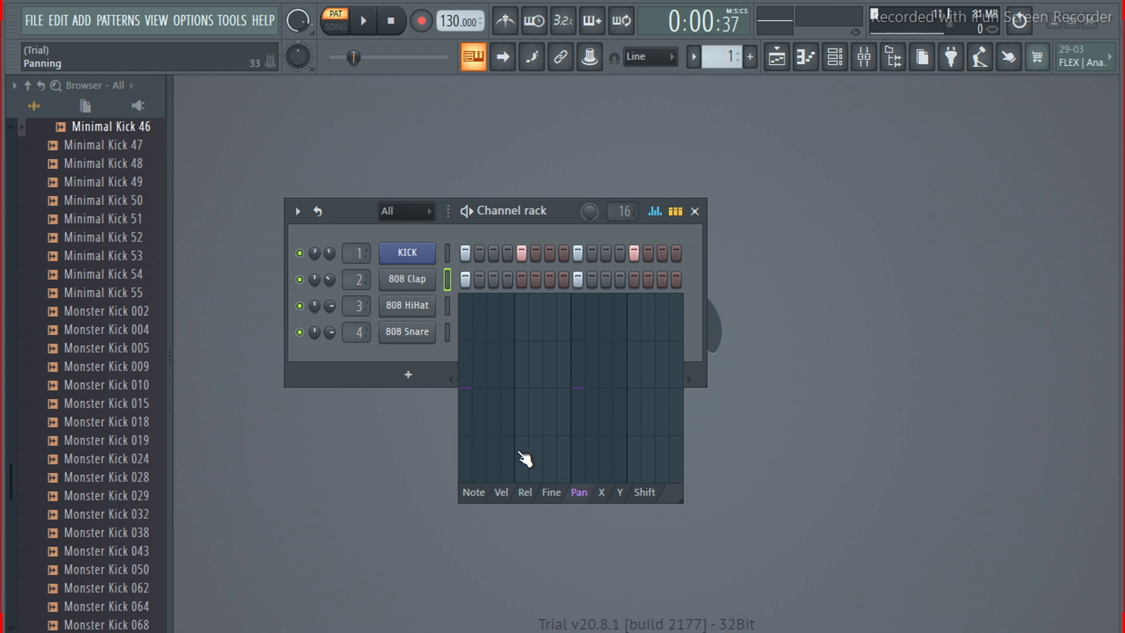
click(473, 494)
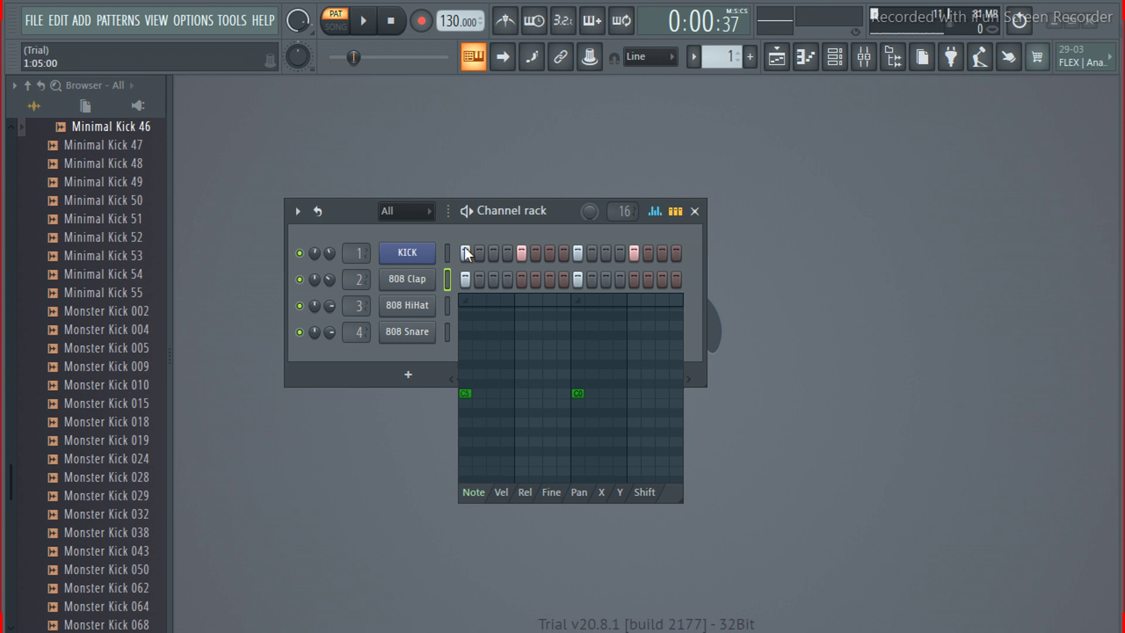
In the graph editor for KICK, lower the pitch of step 5 to A and step 13 to G#
click(448, 252)
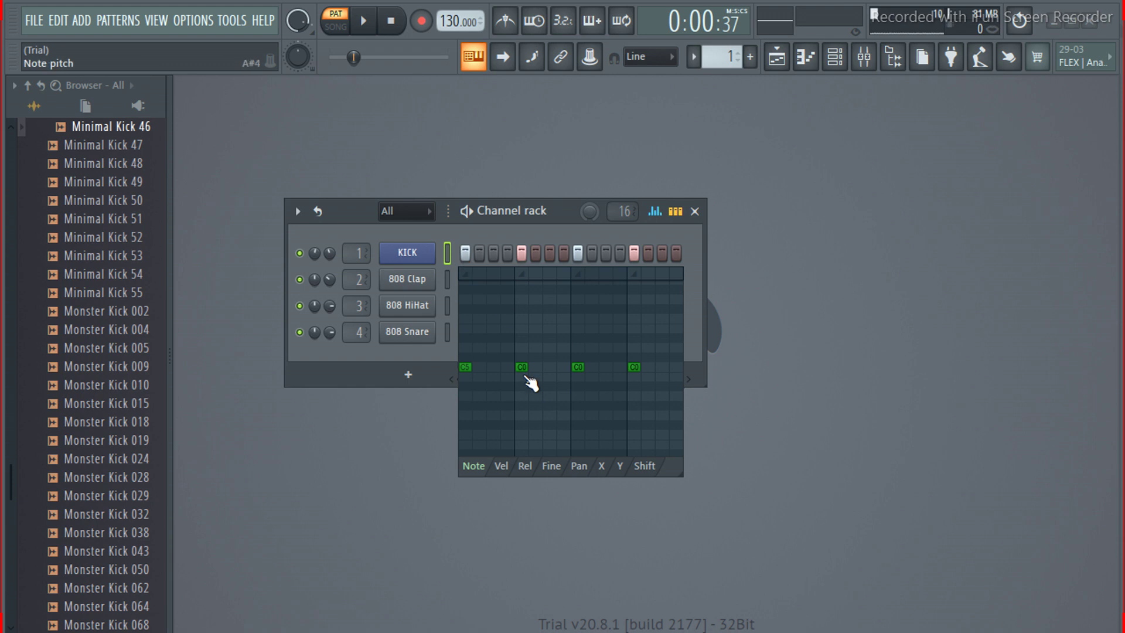
drag(524, 369, 532, 404)
drag(634, 373, 638, 409)
Play the pattern and solo the KICK channel to hear its pitch changes
click(463, 210)
key(space)
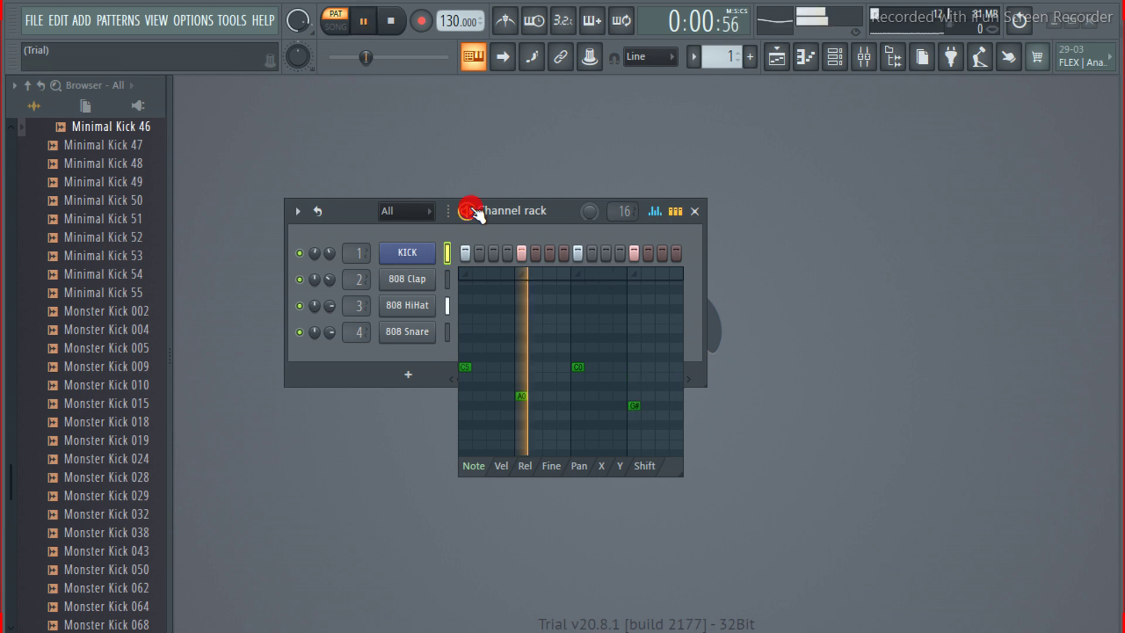
right_click(318, 282)
click(321, 269)
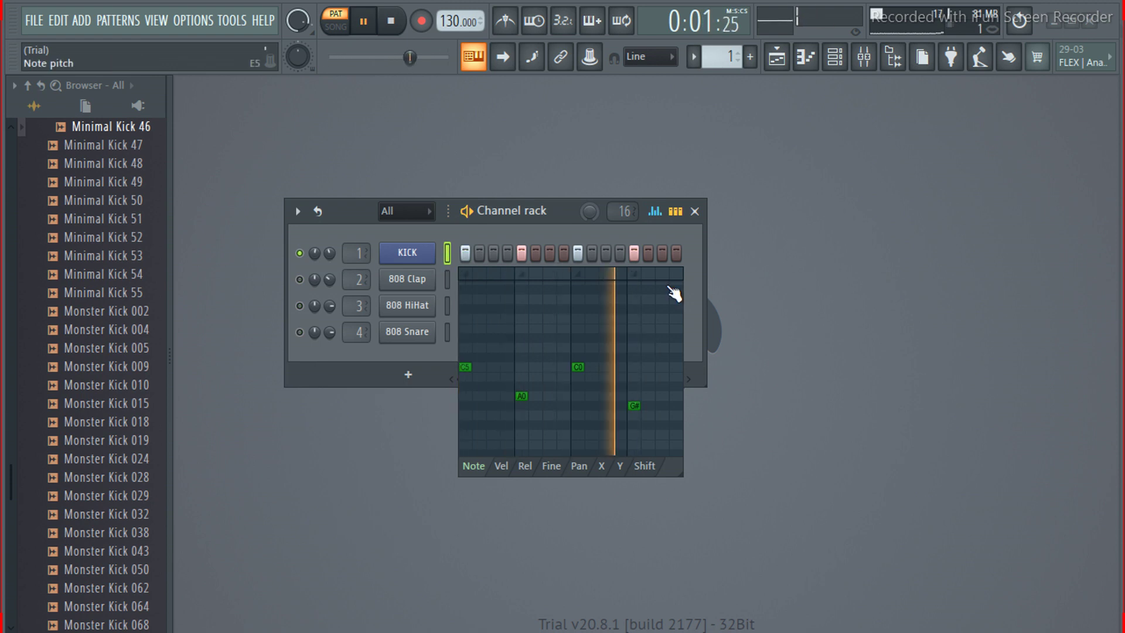
Lower the velocity of KICK steps 5 and 9, close the graph editor and stop playback
click(501, 465)
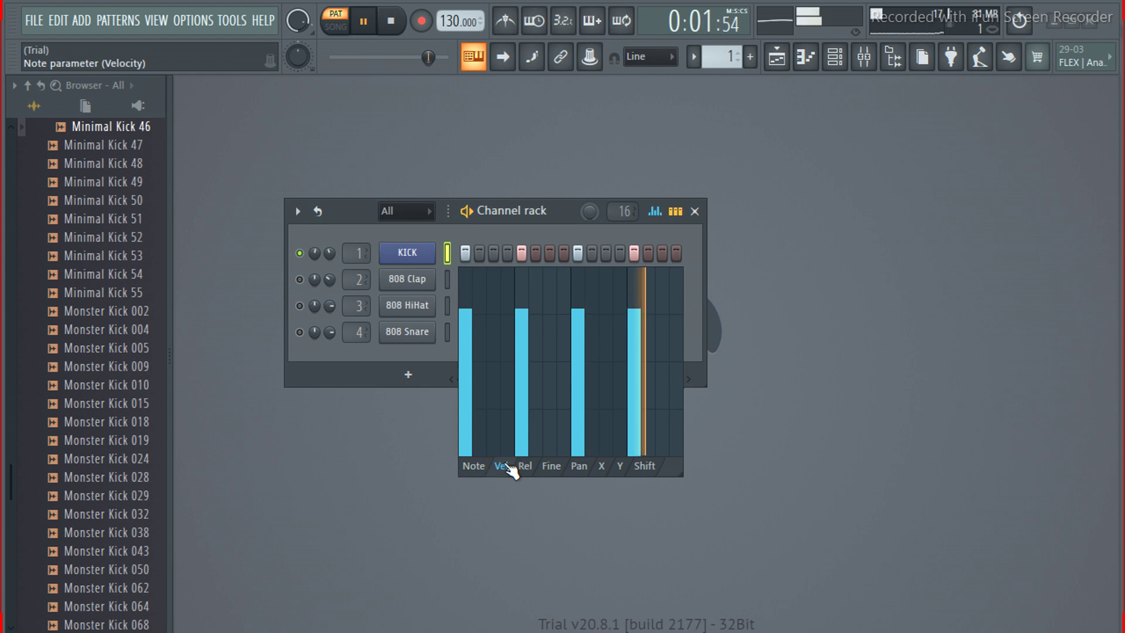
drag(520, 311, 541, 319)
drag(542, 391, 584, 344)
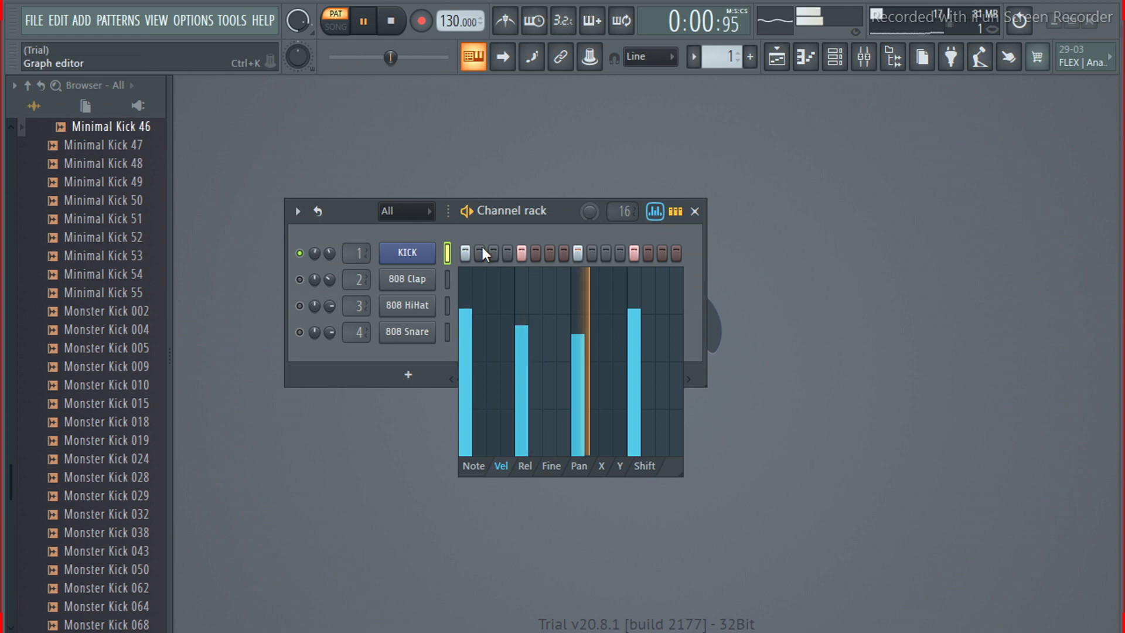
click(653, 211)
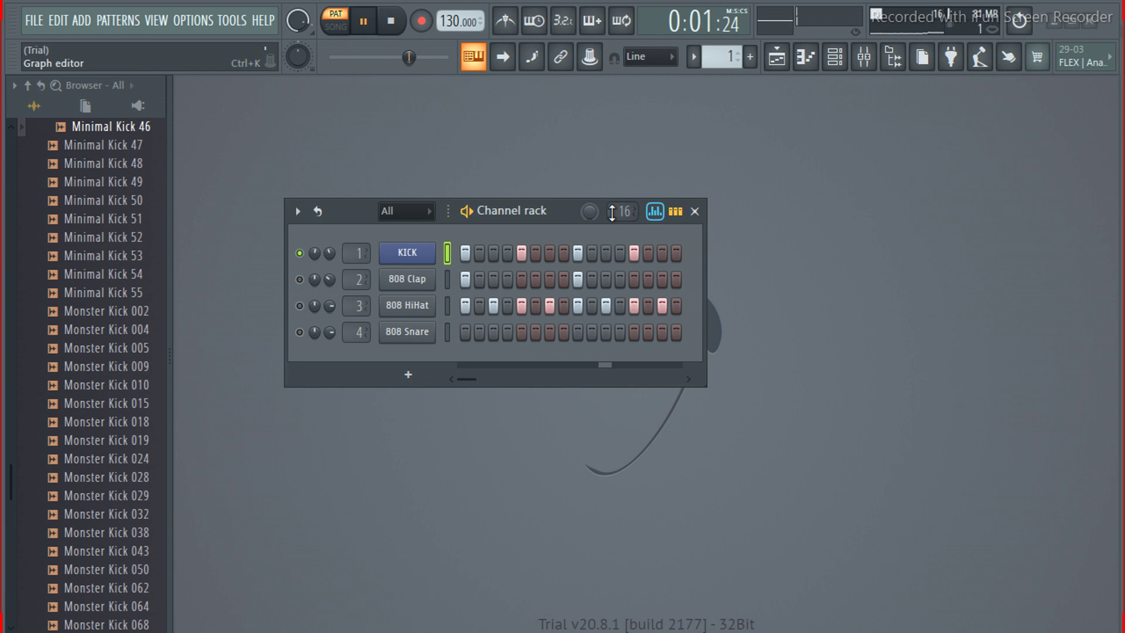
click(467, 211)
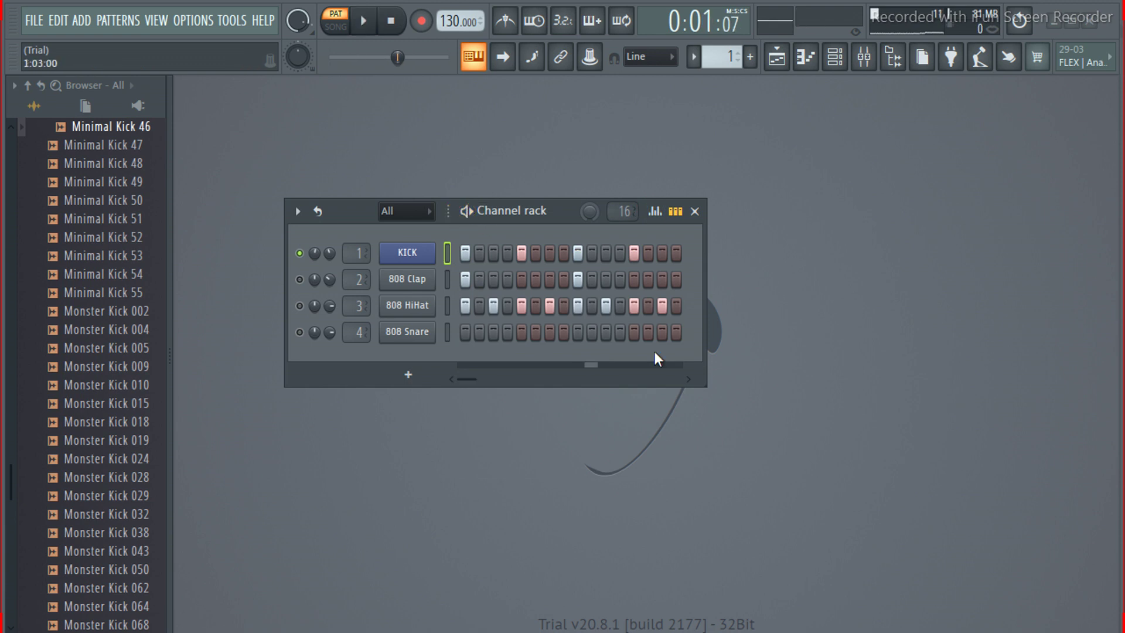
View the piano roll overview briefly, return to the step sequencer, and reposition the channel rack farther from the browser
click(675, 211)
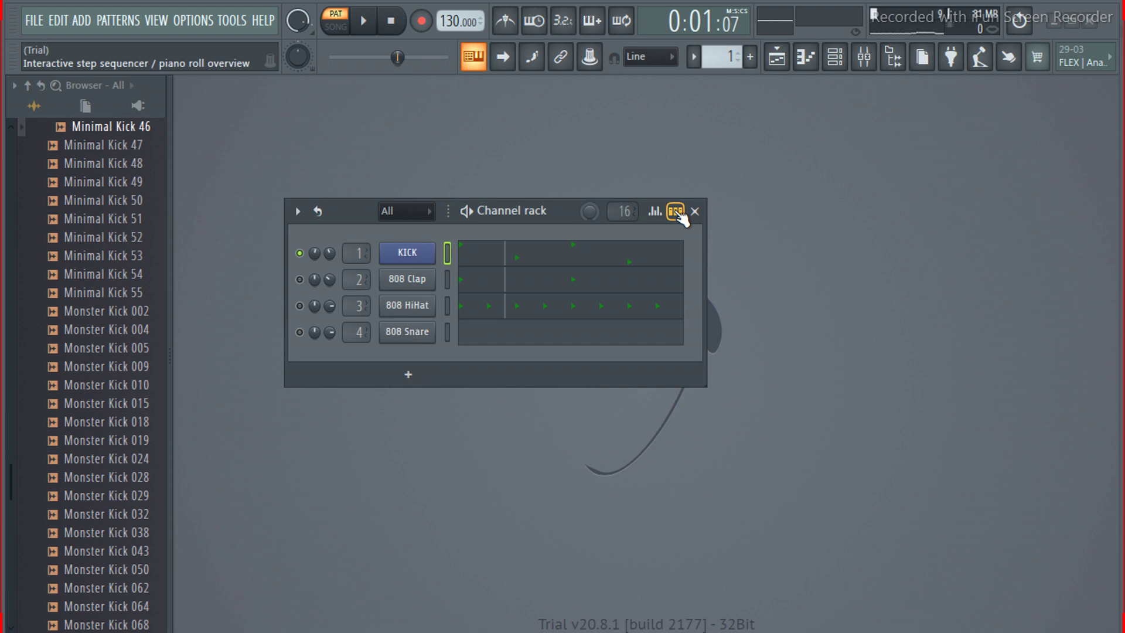
click(676, 212)
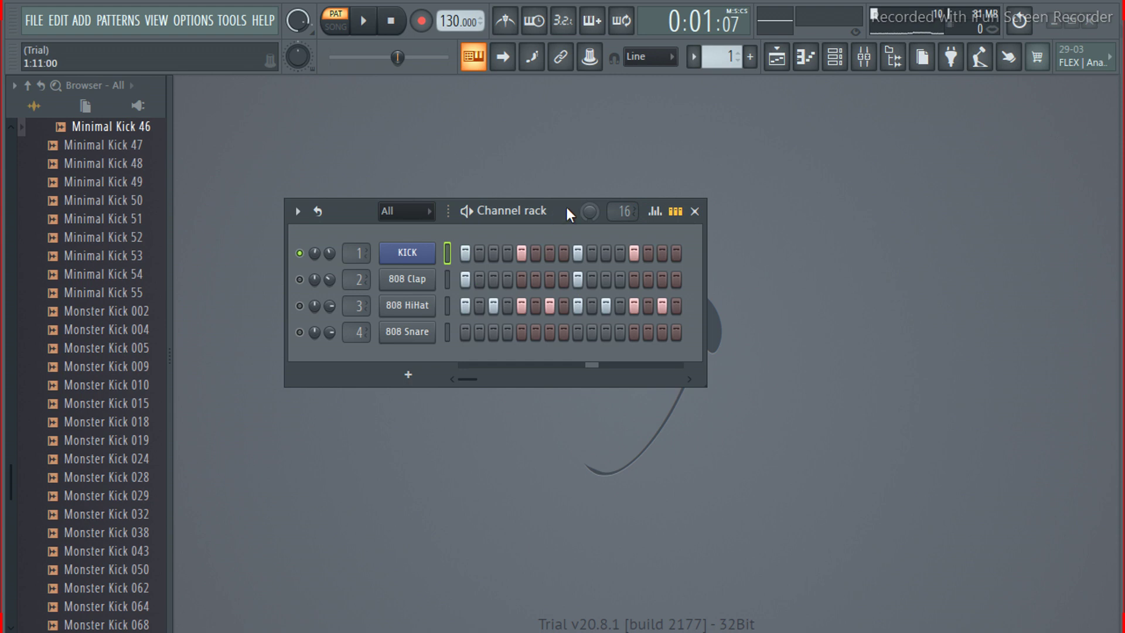
drag(566, 208, 710, 179)
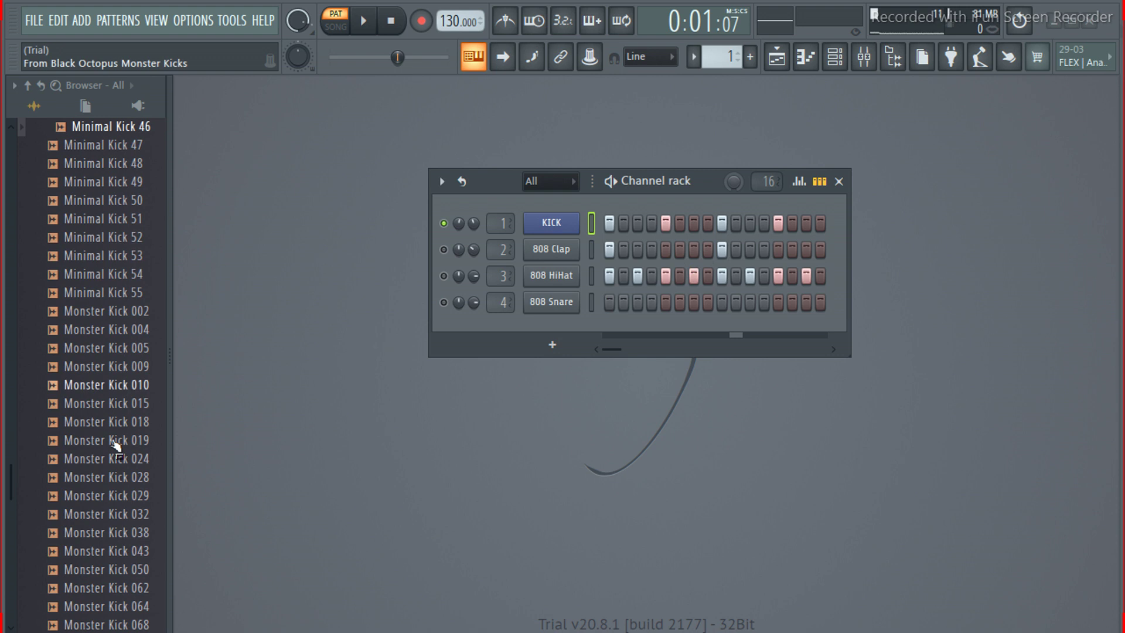
Audition the browser samples Minimal Kick 46 through Minimal Kick 50
click(109, 127)
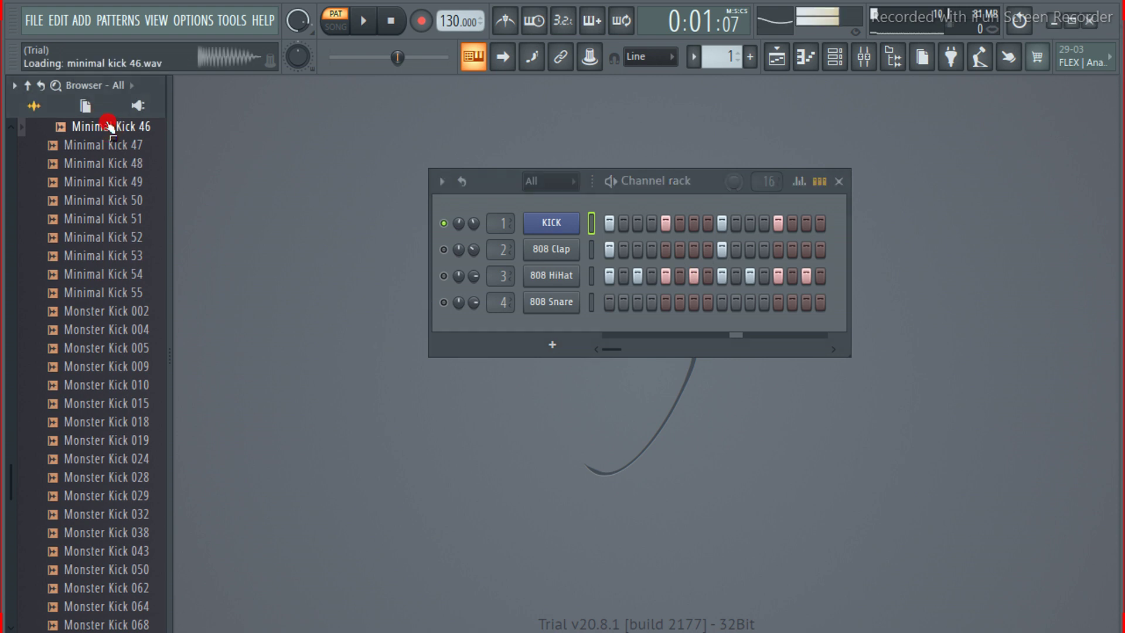
click(110, 127)
click(110, 126)
click(109, 127)
click(110, 126)
click(110, 127)
click(109, 126)
click(110, 126)
click(109, 127)
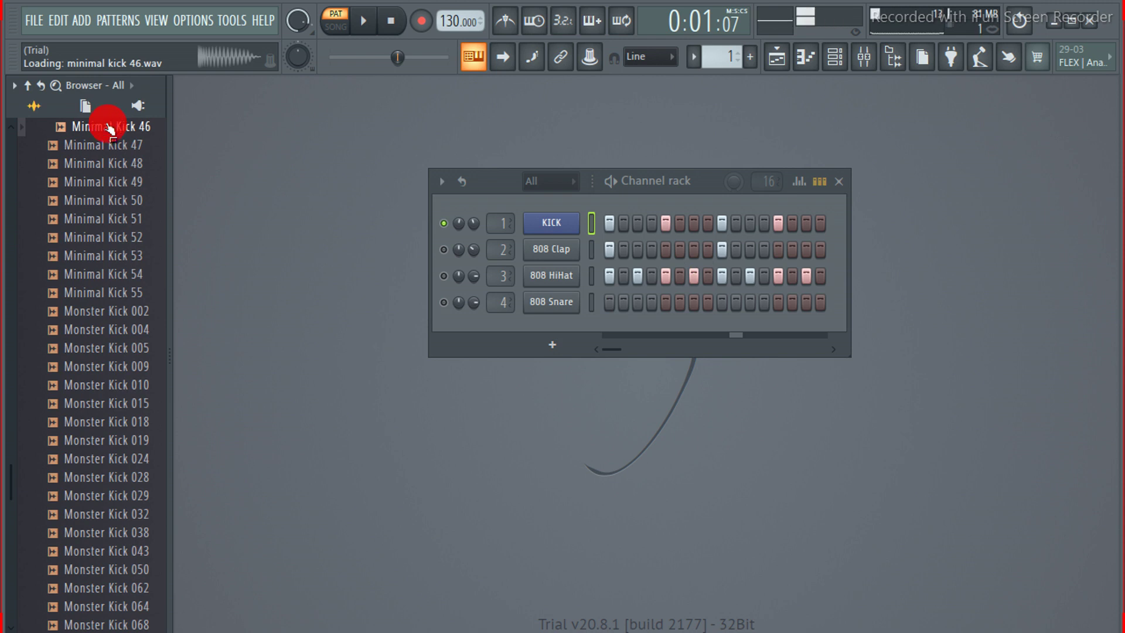
click(110, 144)
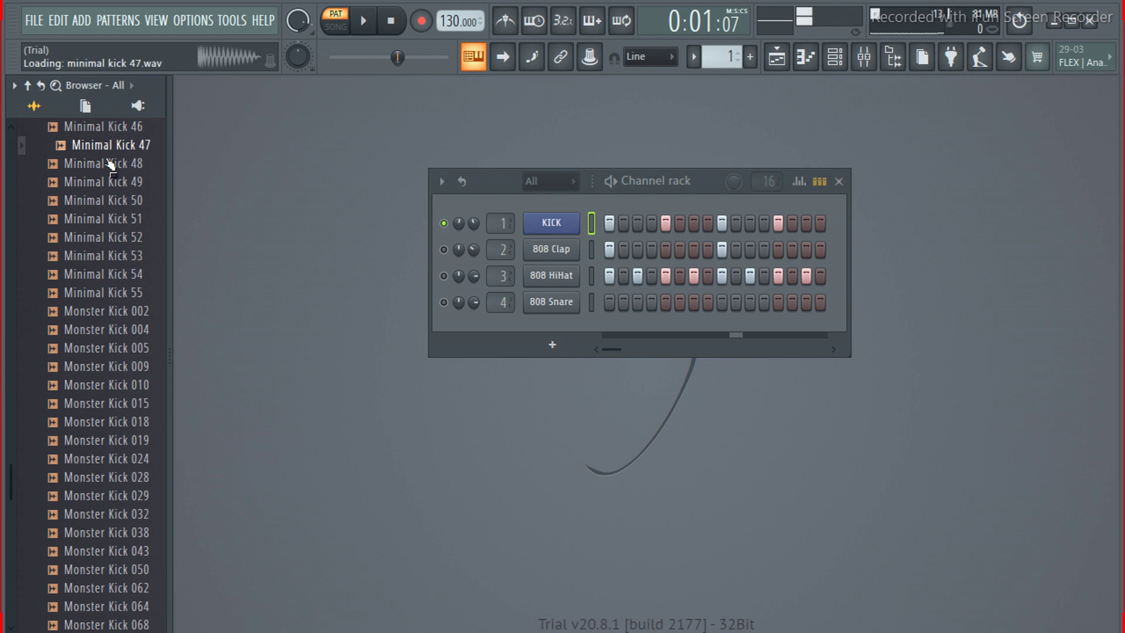
click(110, 164)
click(109, 182)
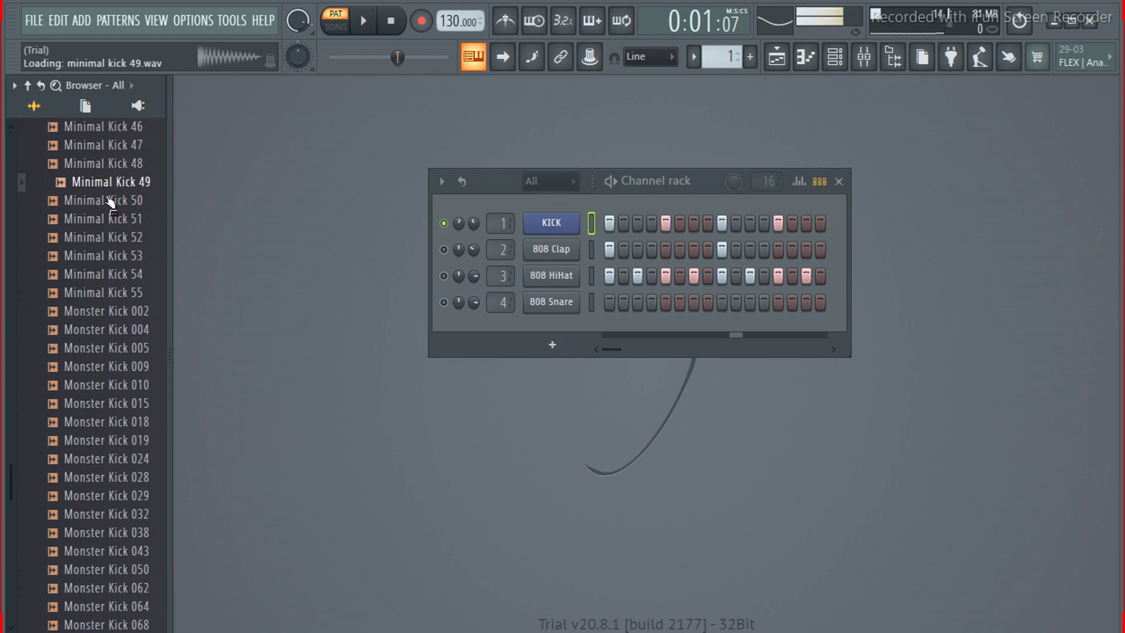
click(109, 200)
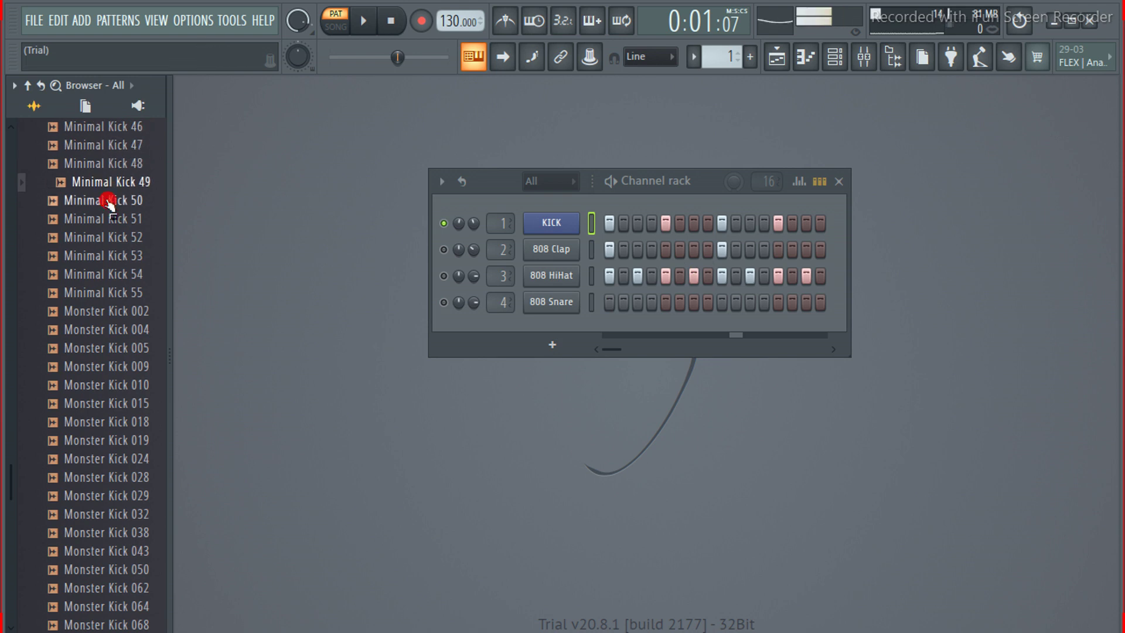
Add the Minimal Kick 46 sample as a new channel filled on each 4 steps, and play the pattern to check it
click(117, 128)
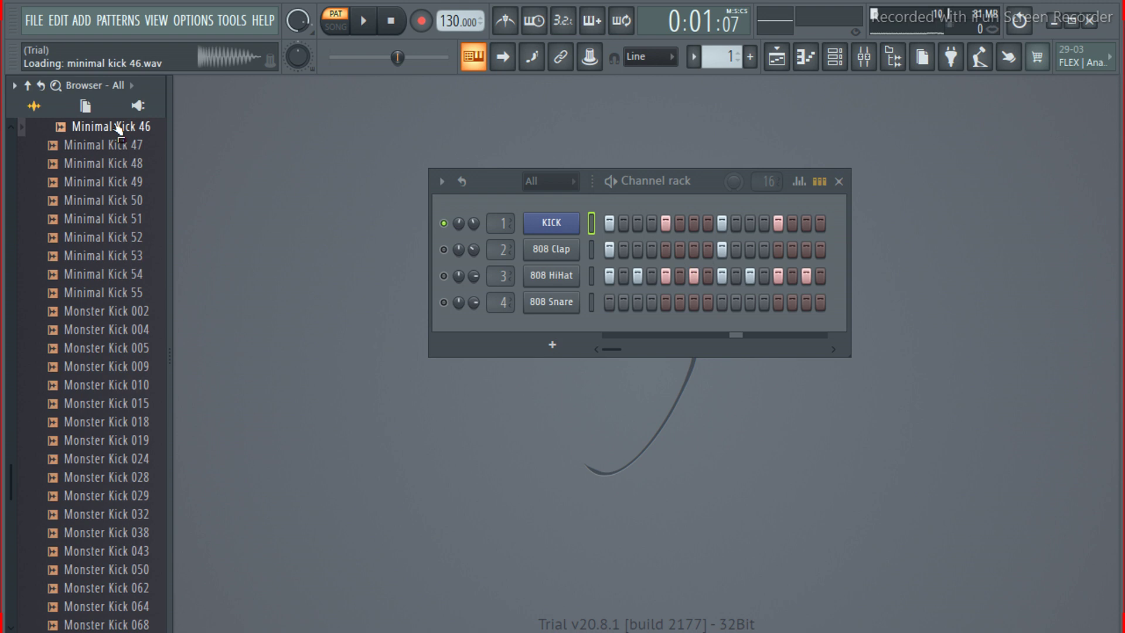
drag(117, 128, 547, 363)
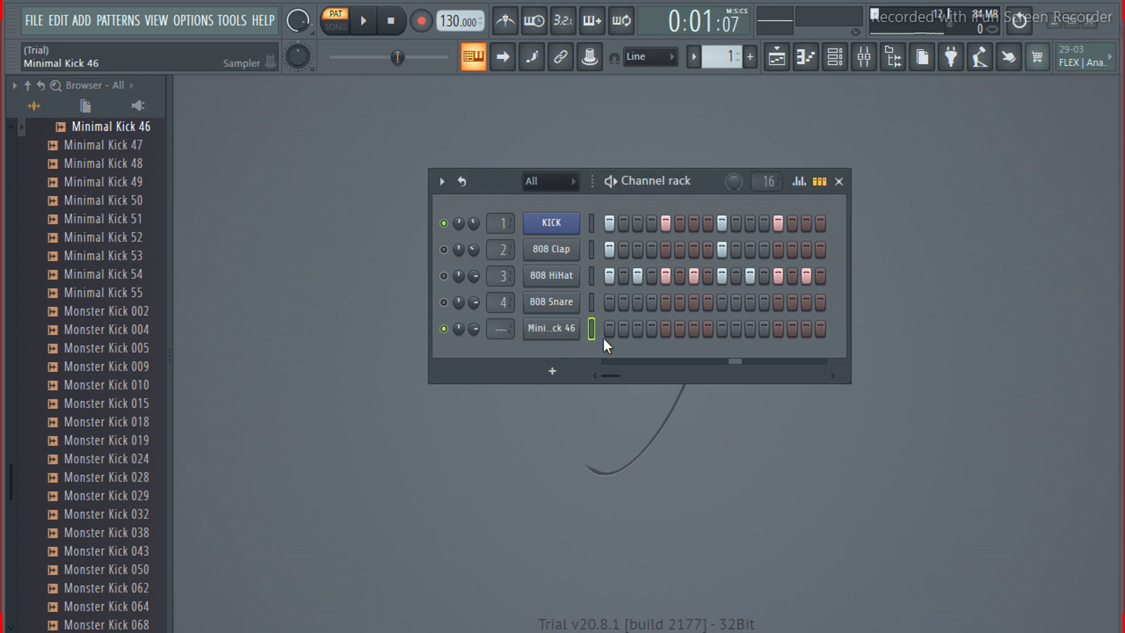
right_click(528, 330)
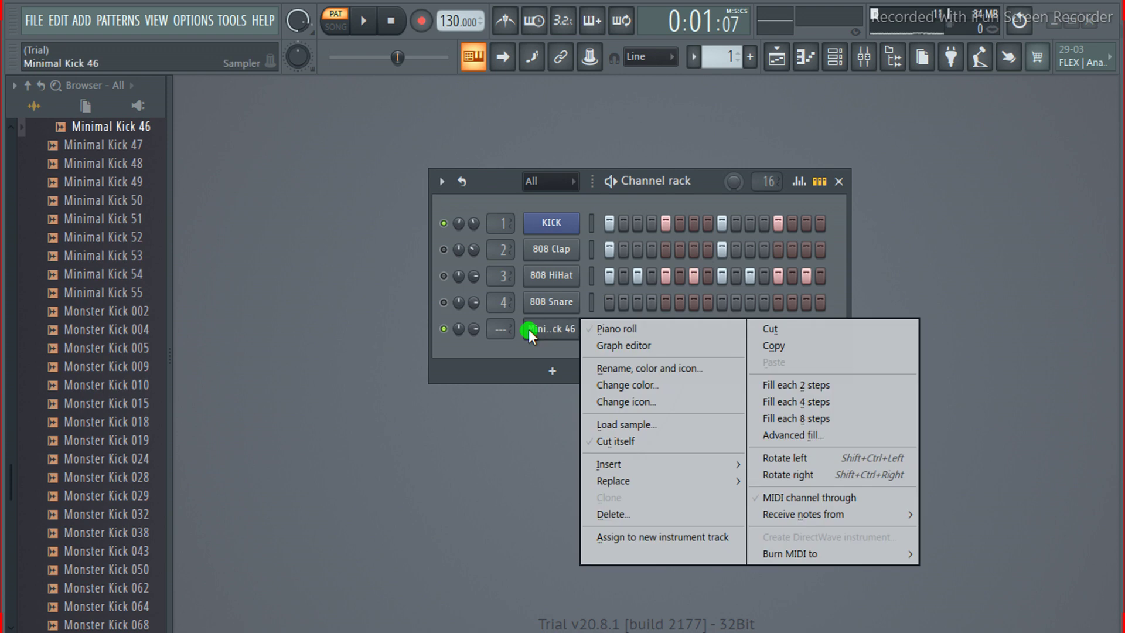
click(817, 402)
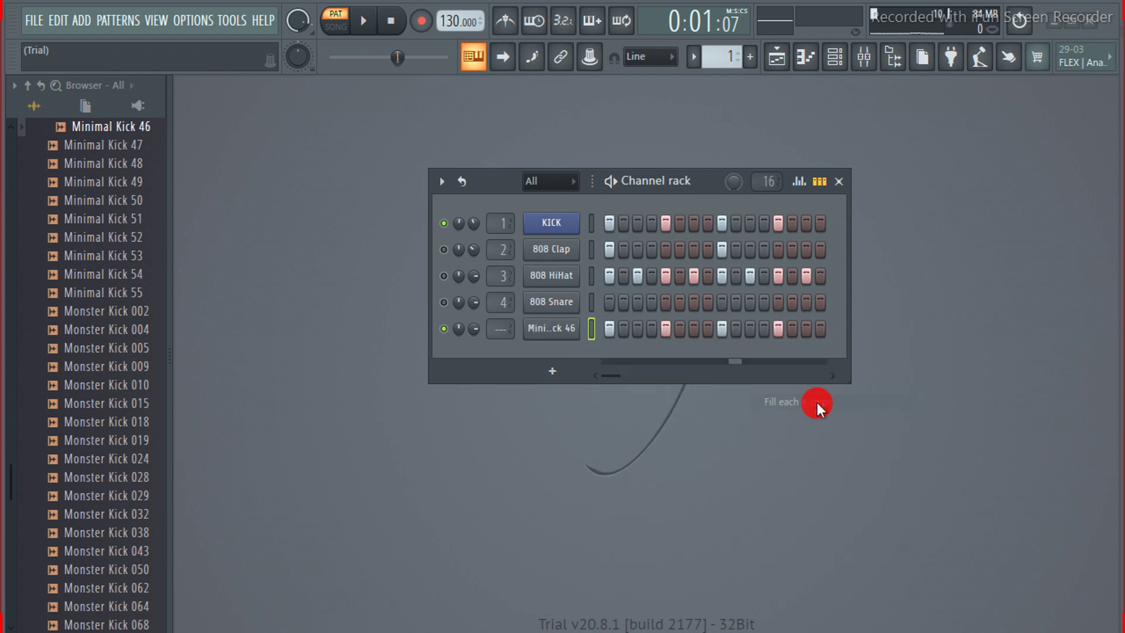
click(608, 186)
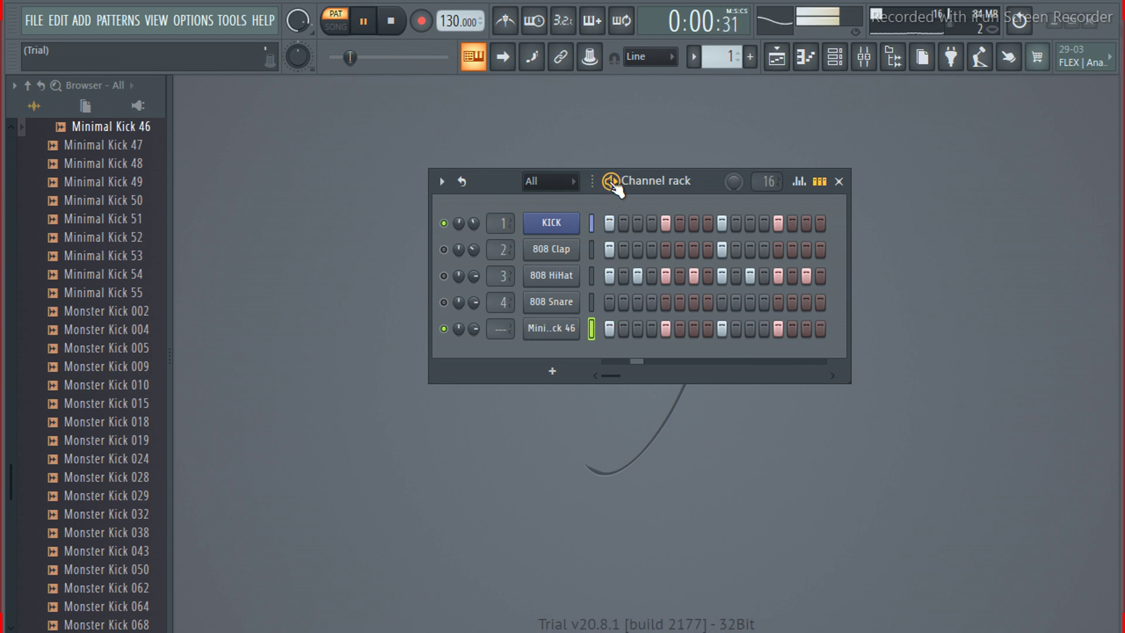
click(611, 183)
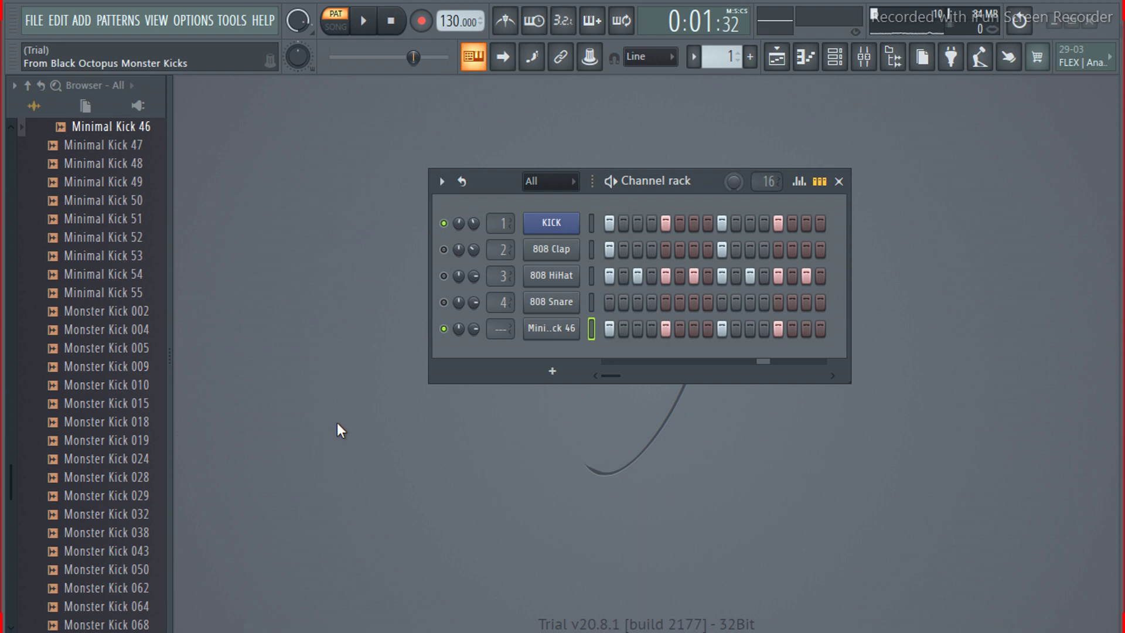
Add a new FL Keys instrument channel to the channel rack
click(550, 372)
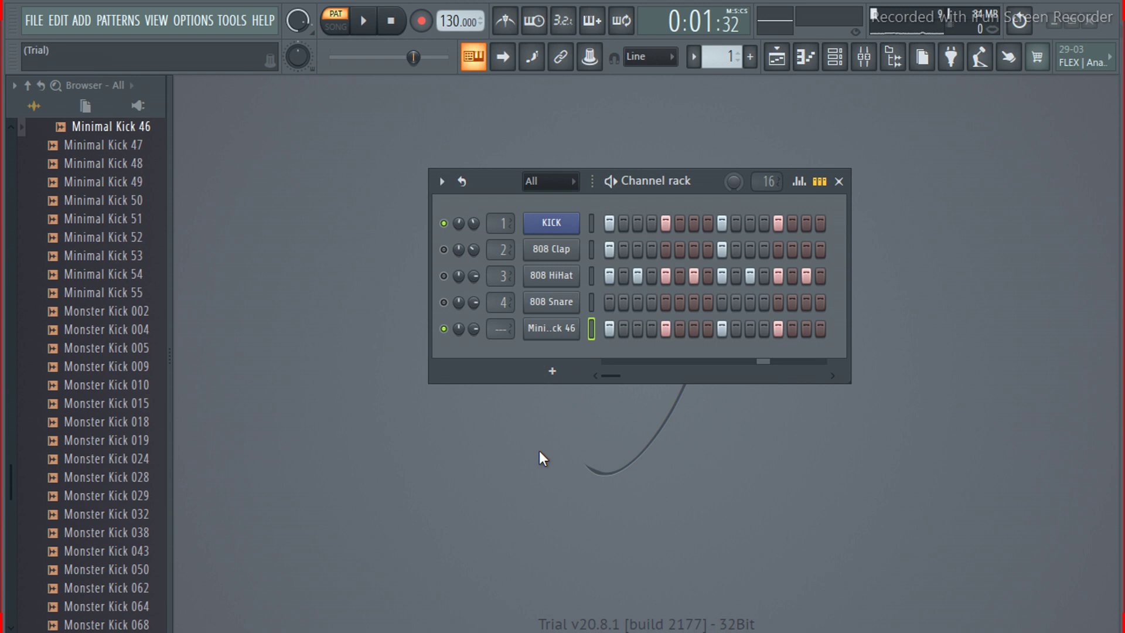
click(552, 370)
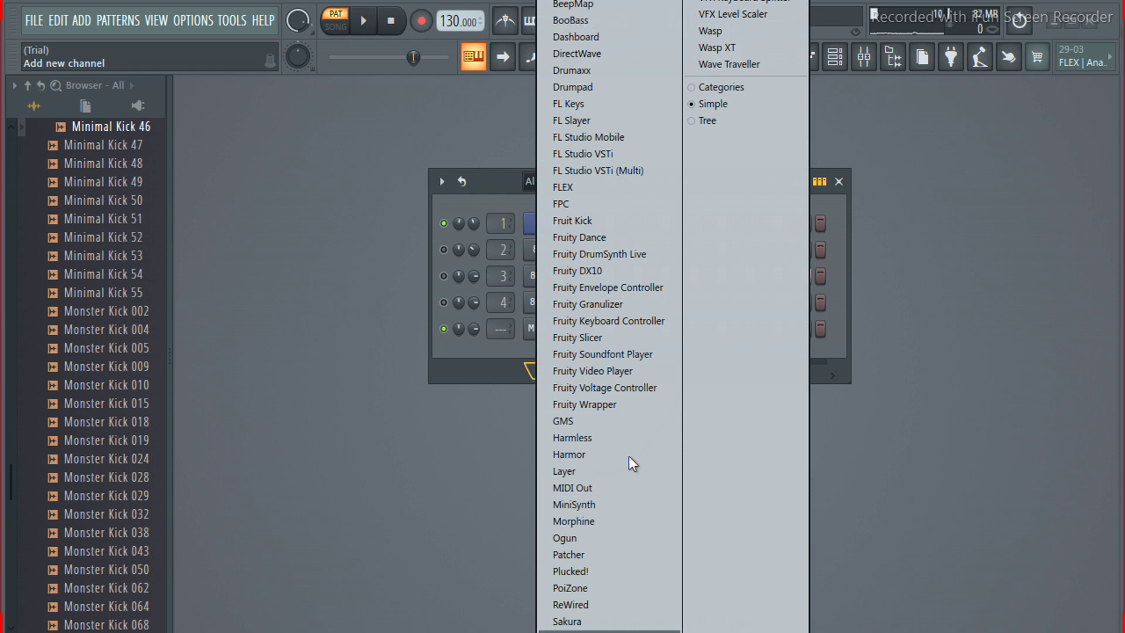
click(620, 104)
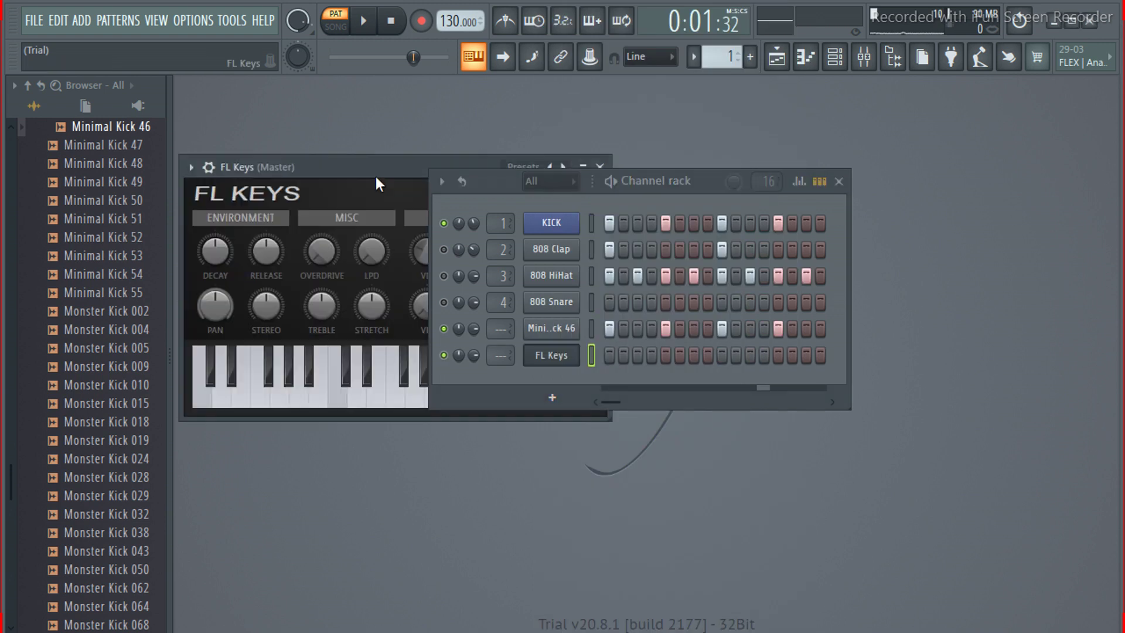
Move the FL Keys window clear of the channel rack, audition several notes on its keyboard, and close the plugin
drag(382, 176, 381, 354)
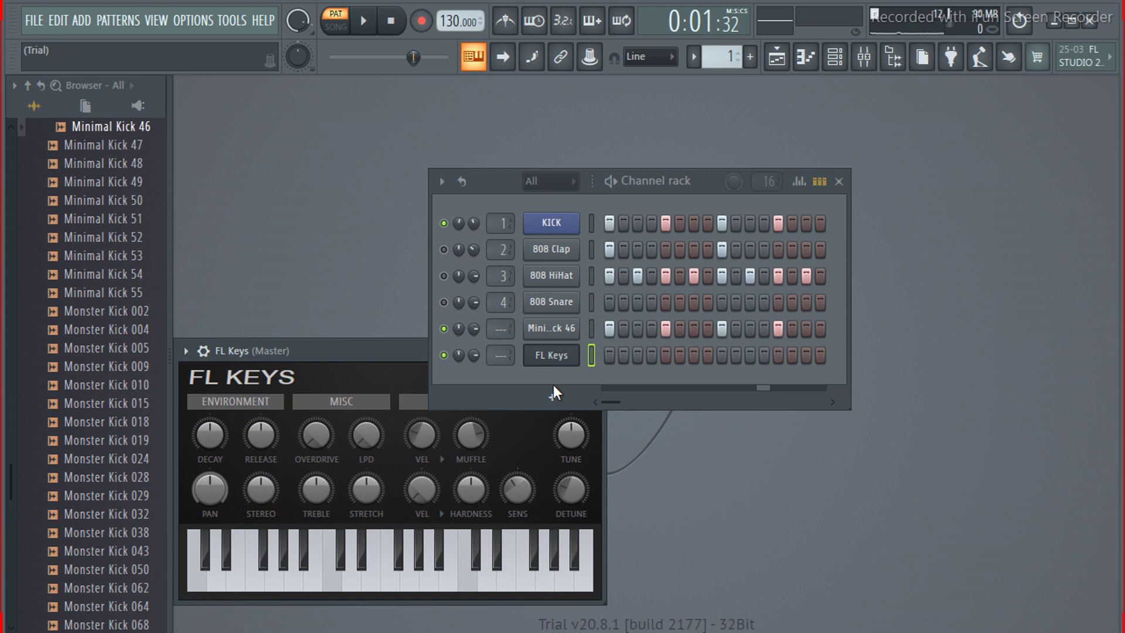
click(251, 584)
click(317, 585)
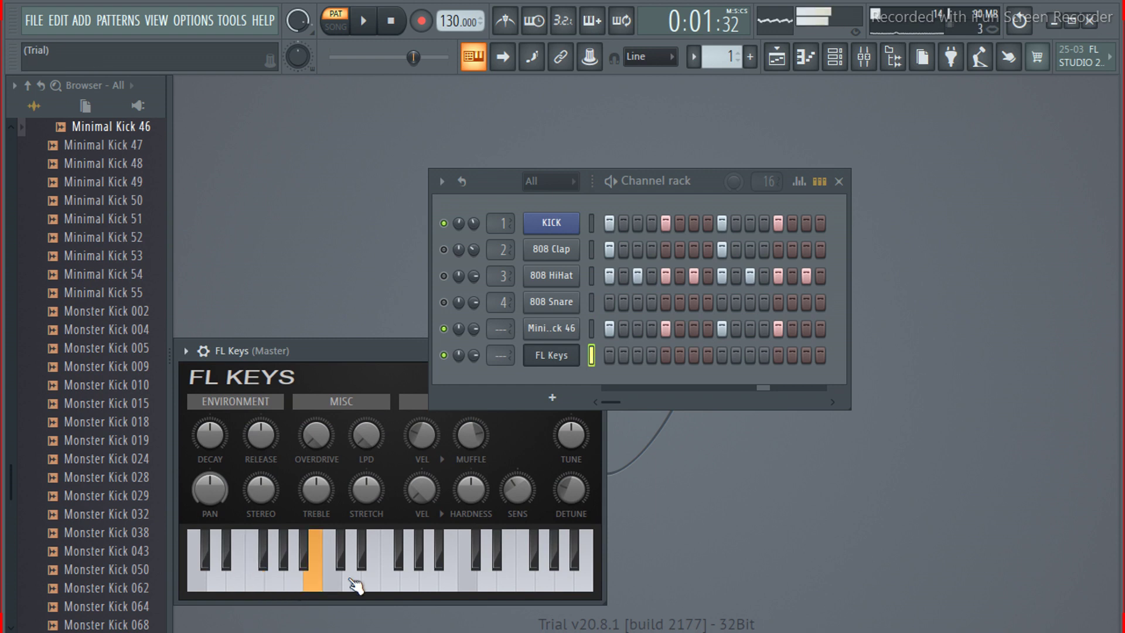
click(354, 584)
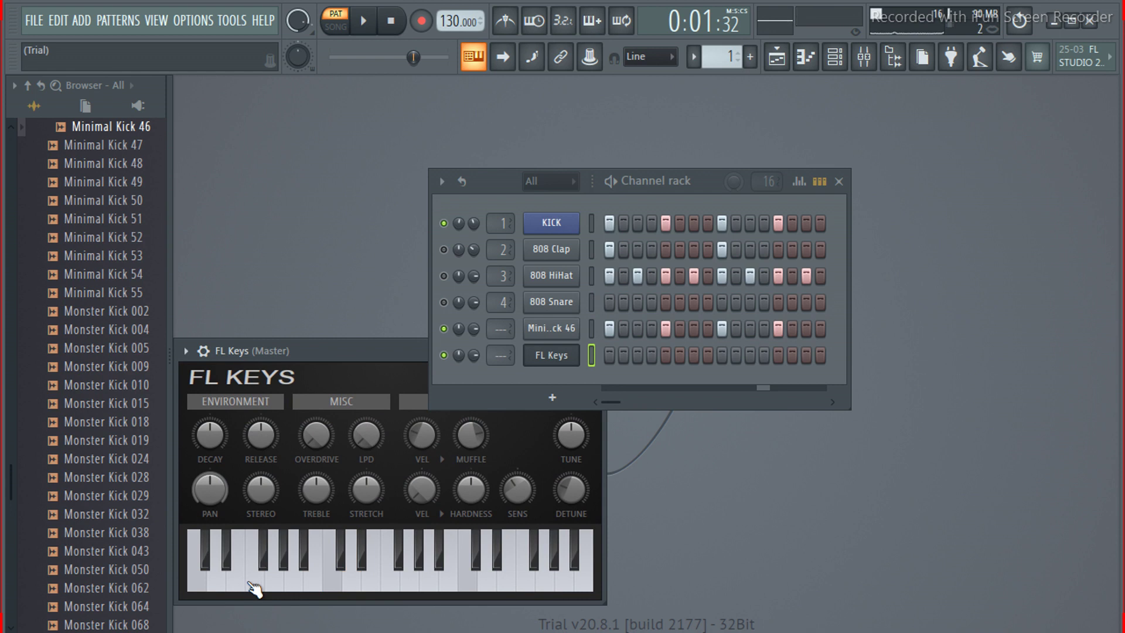
click(251, 584)
drag(358, 345, 342, 438)
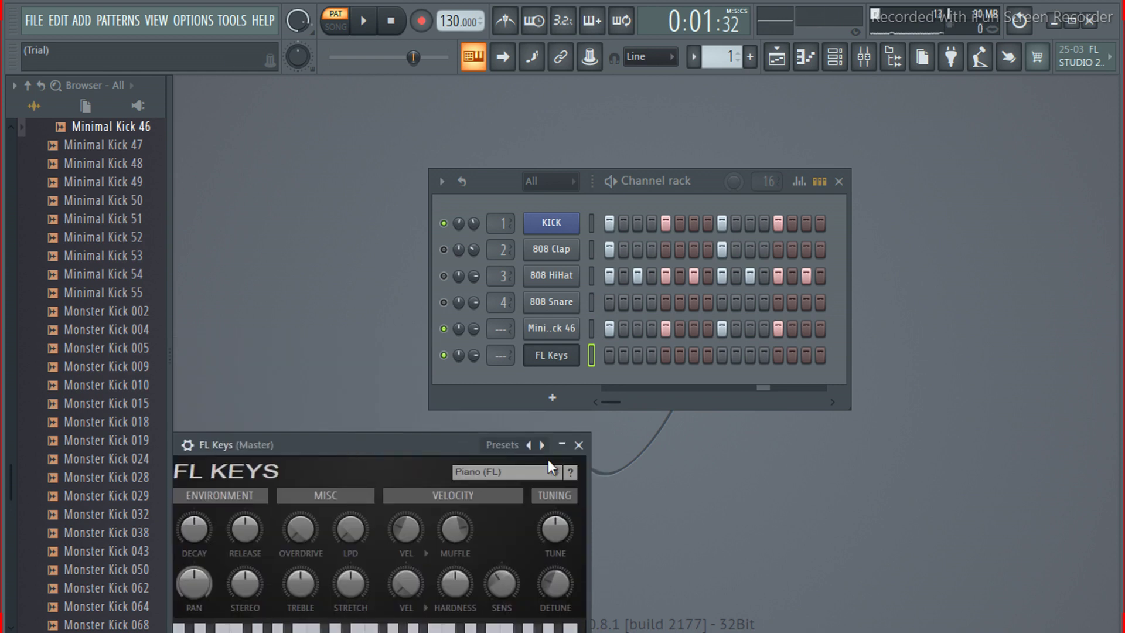
click(579, 446)
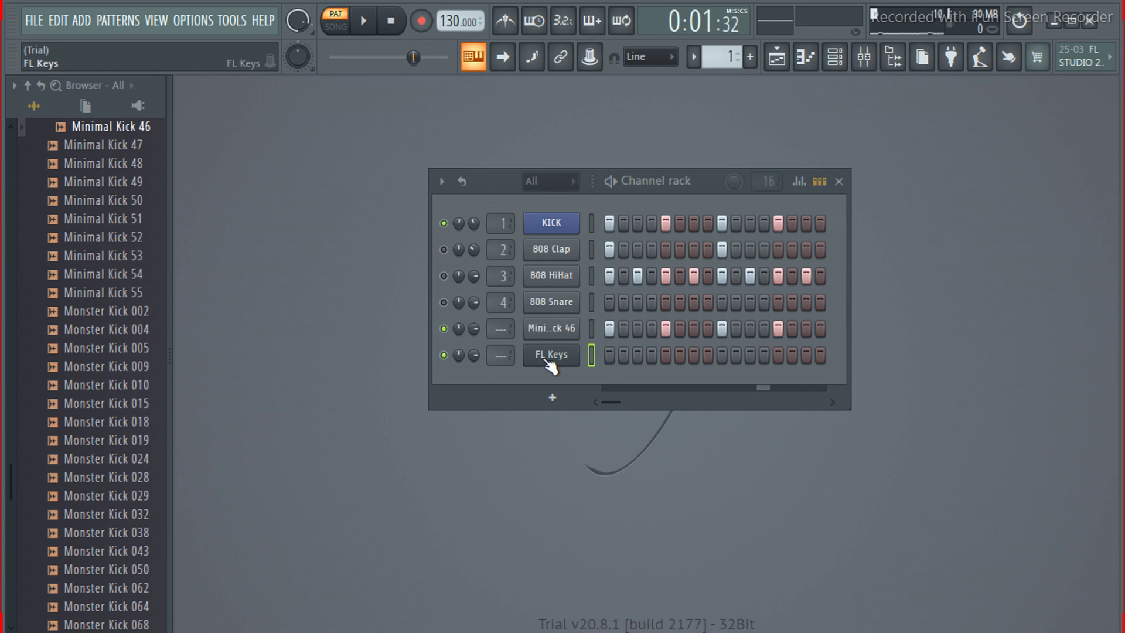
Fill the FL Keys channel on each 2 steps and play the pattern to hear it
right_click(571, 357)
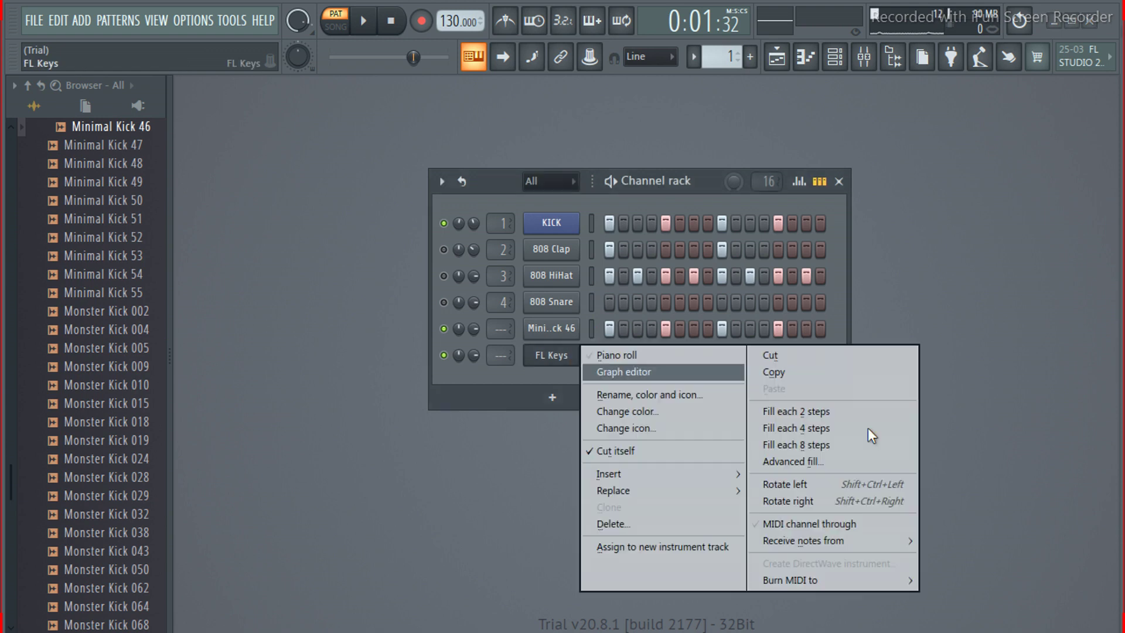
click(842, 412)
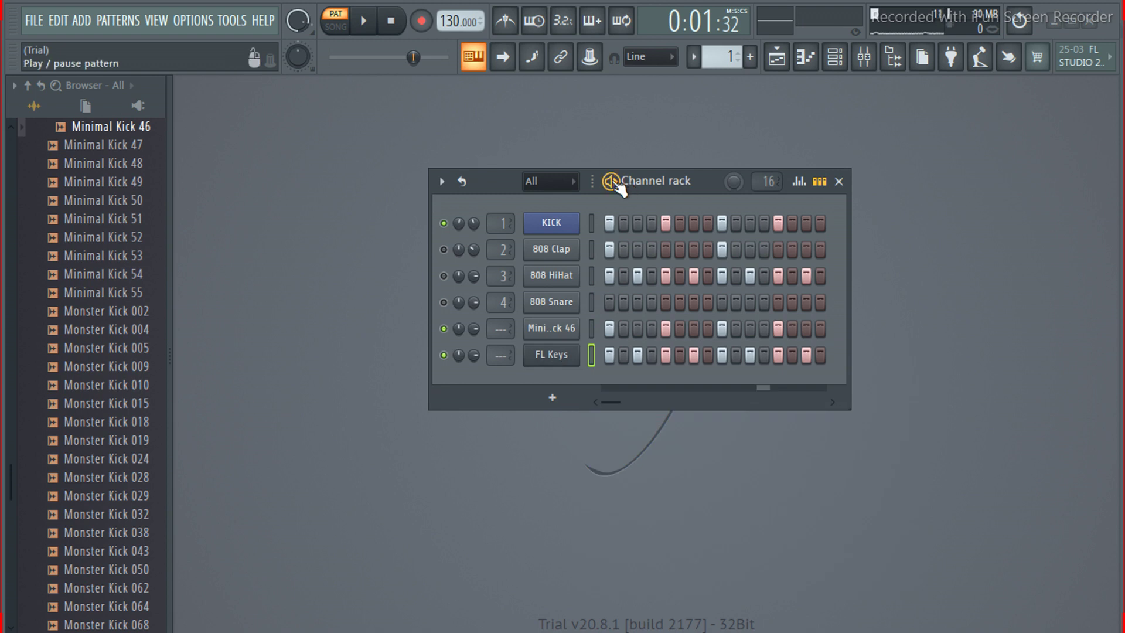
click(611, 182)
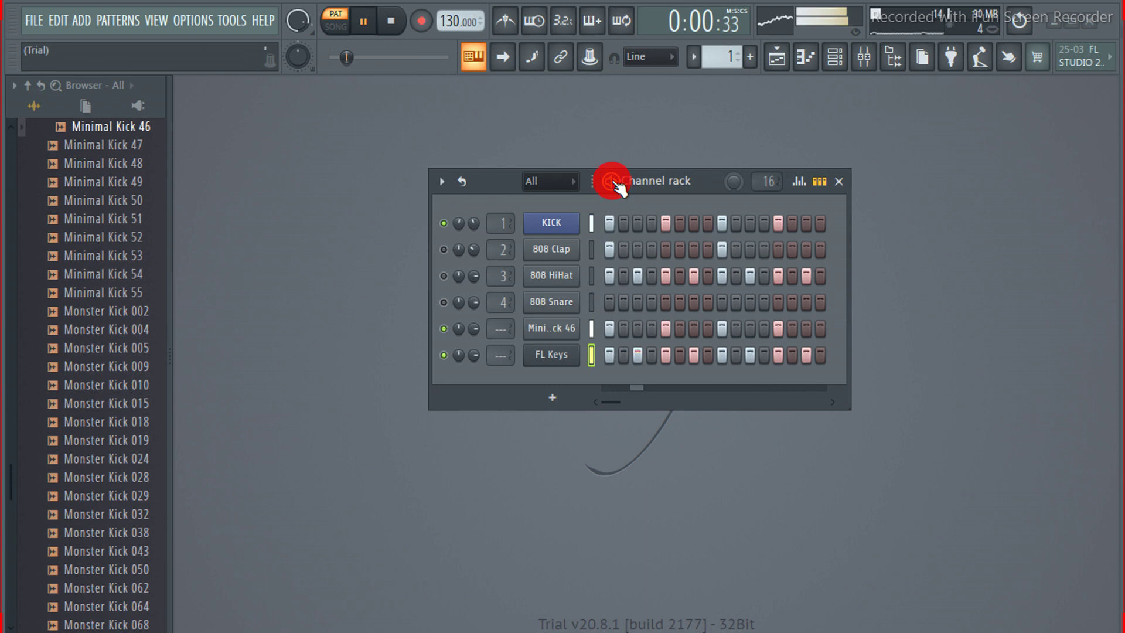
click(613, 182)
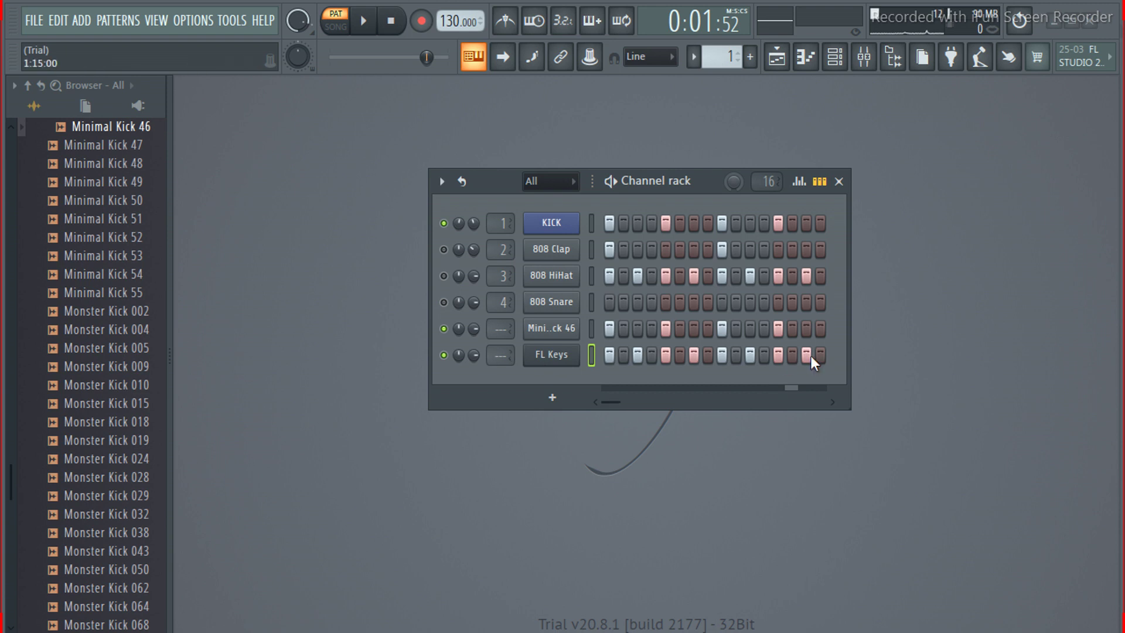
Clear the FL Keys channel's steps and delete the channel from the rack
drag(811, 356, 610, 360)
right_click(543, 363)
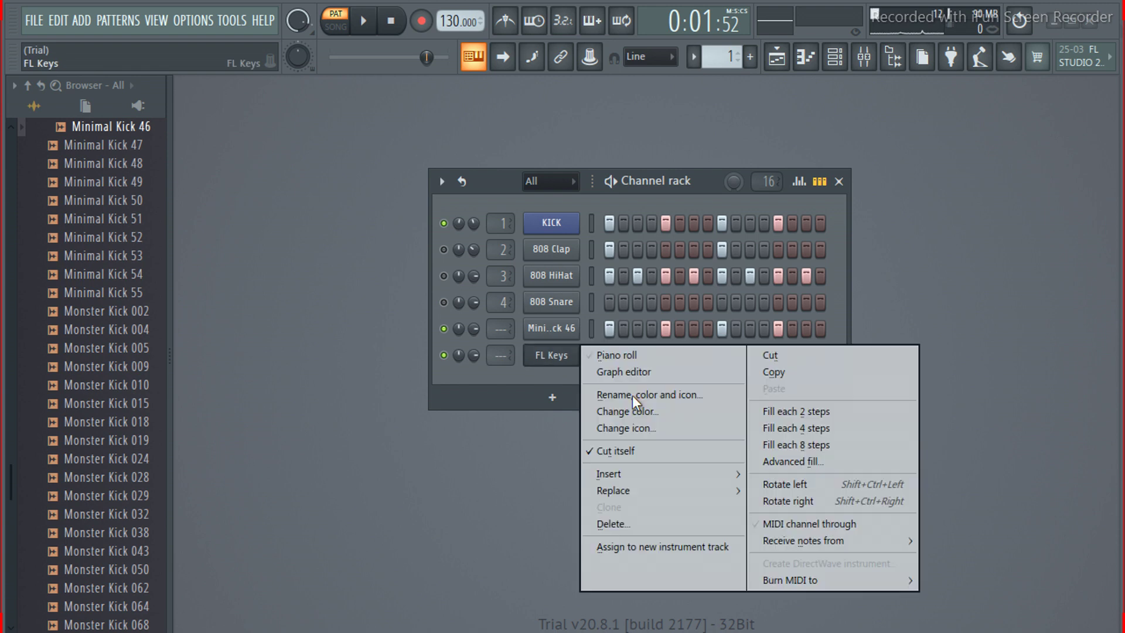
click(661, 522)
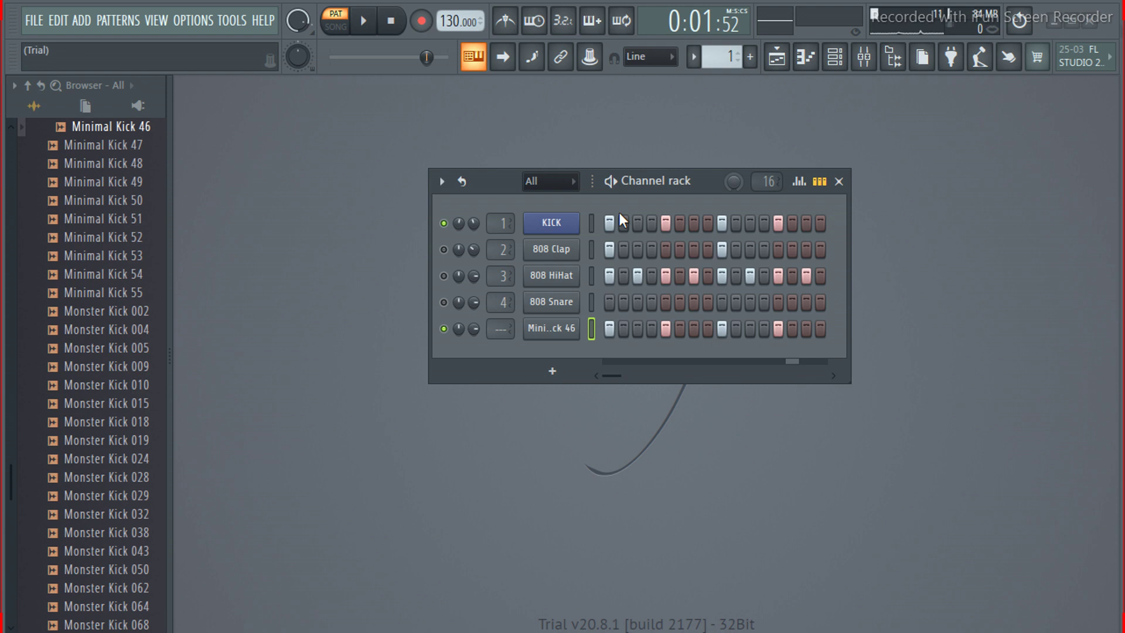
Play the pattern and unmute the 808 Clap, 808 HiHat and 808 Snare channels
click(611, 182)
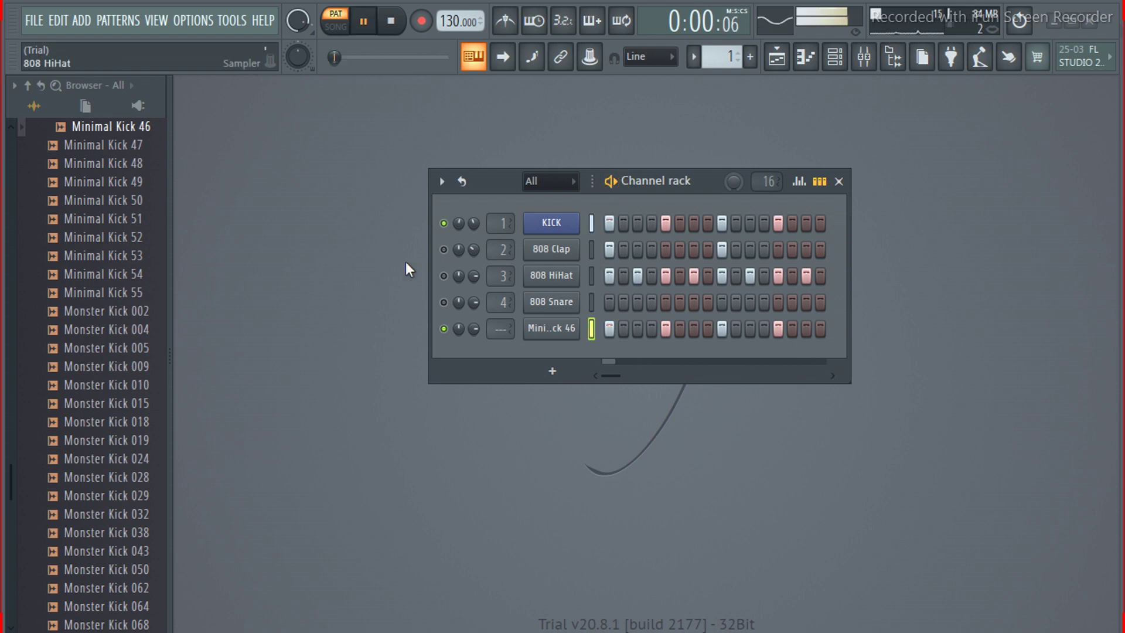
click(444, 250)
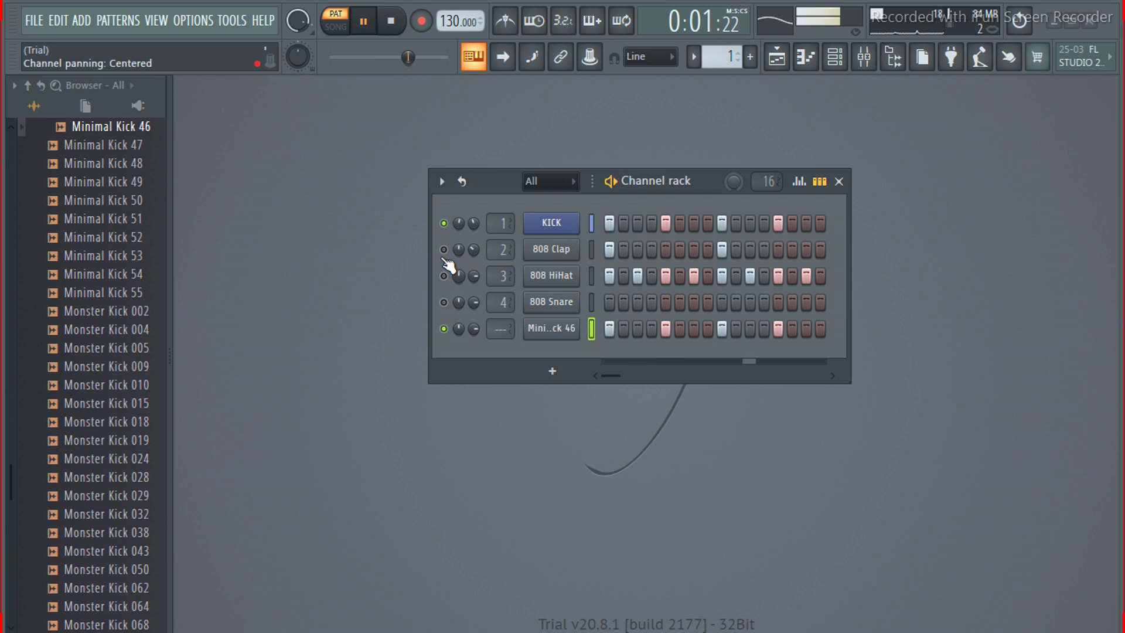
click(444, 276)
click(444, 303)
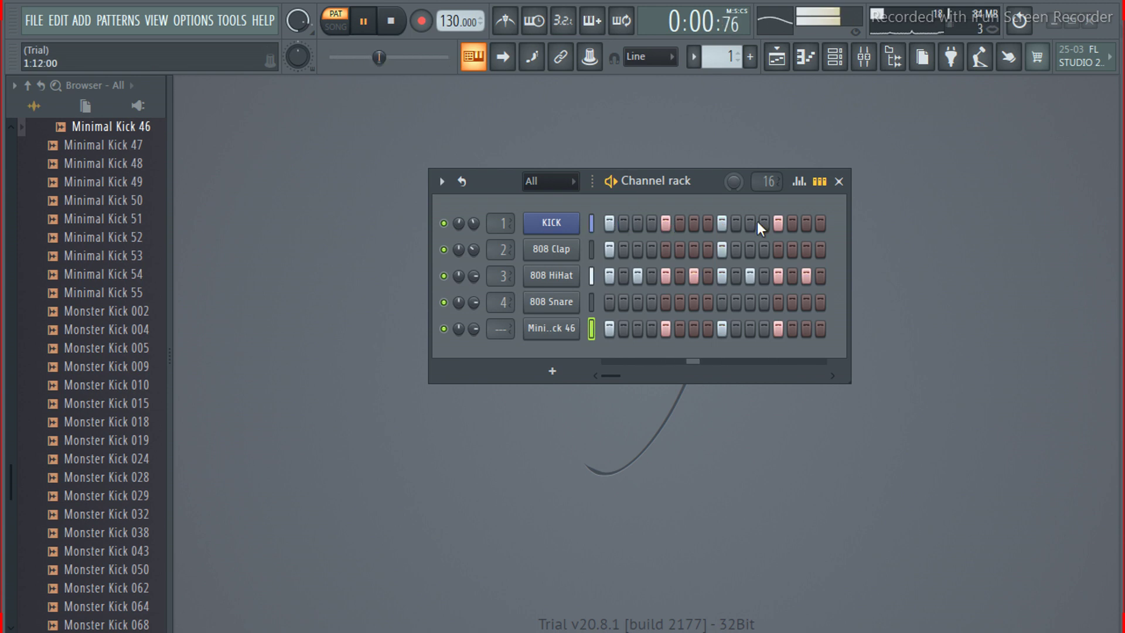
During playback, mute the Minimal Kick 46 channel, try an extra KICK hit on step 7, and move it to step 11
click(693, 225)
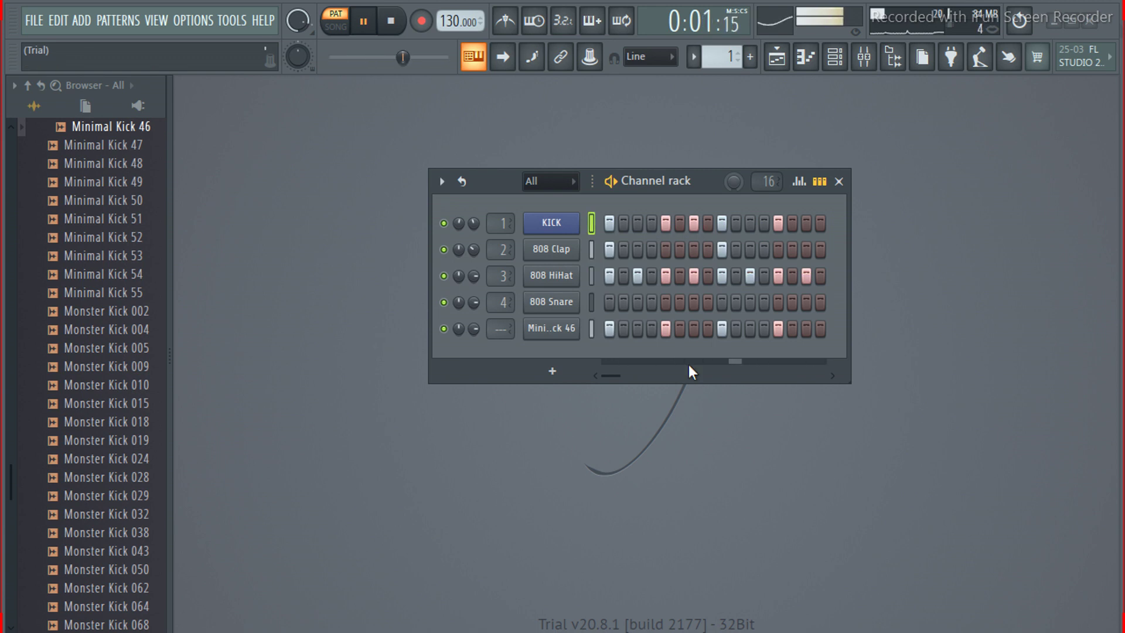
click(443, 328)
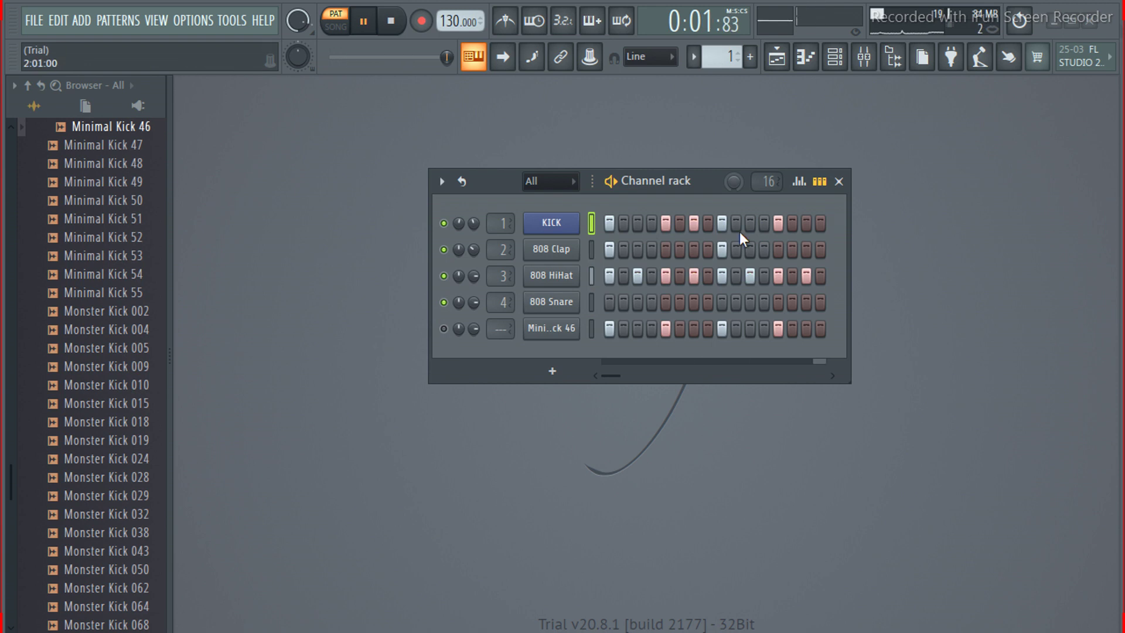
right_click(696, 224)
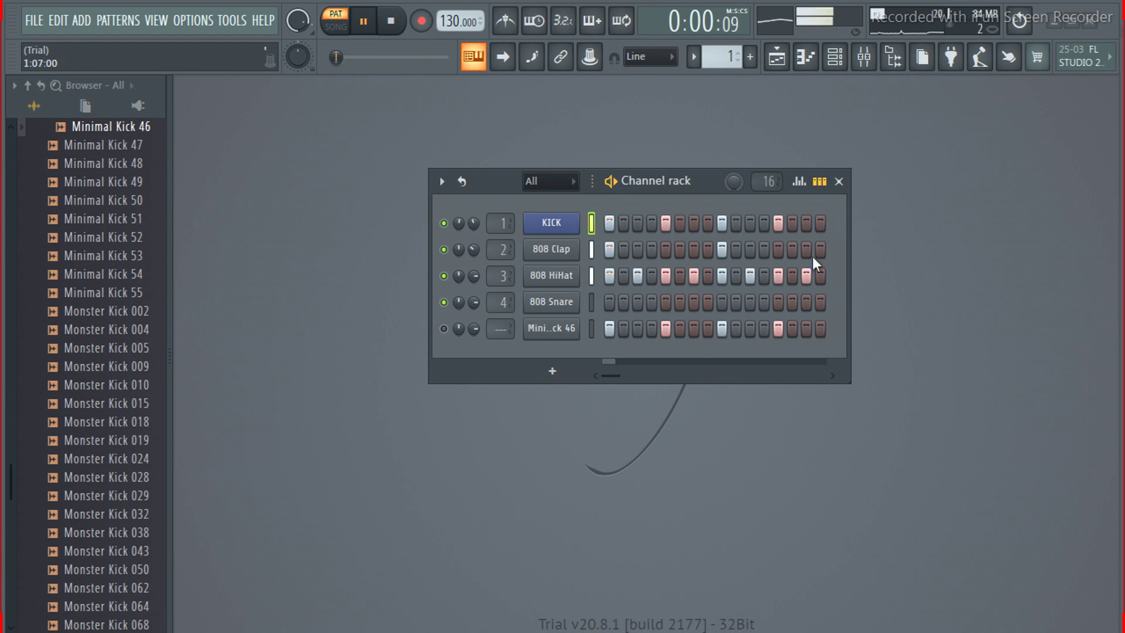
click(747, 222)
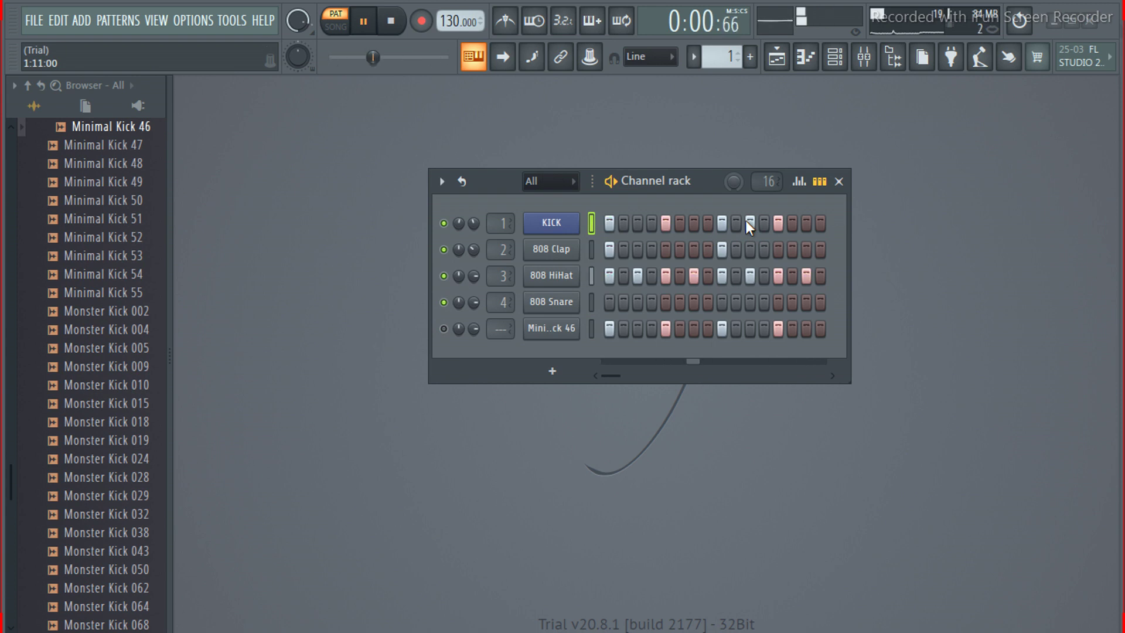
click(613, 182)
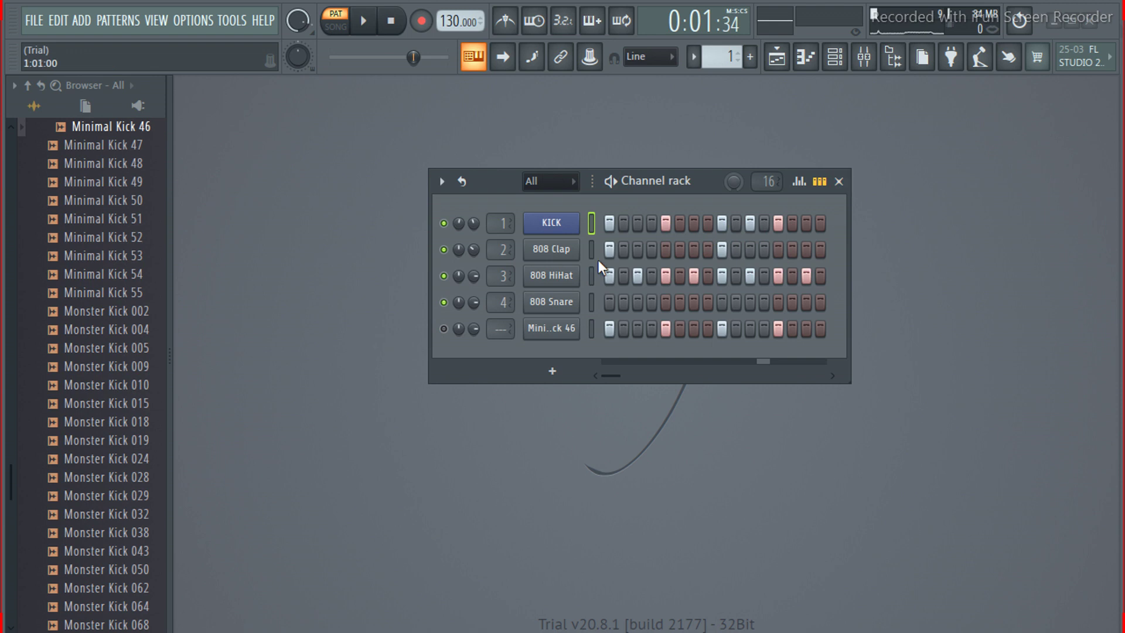
Thin out the 808 HiHat pattern by clearing hits including steps 3 and 7, and play the pattern to check it
click(632, 275)
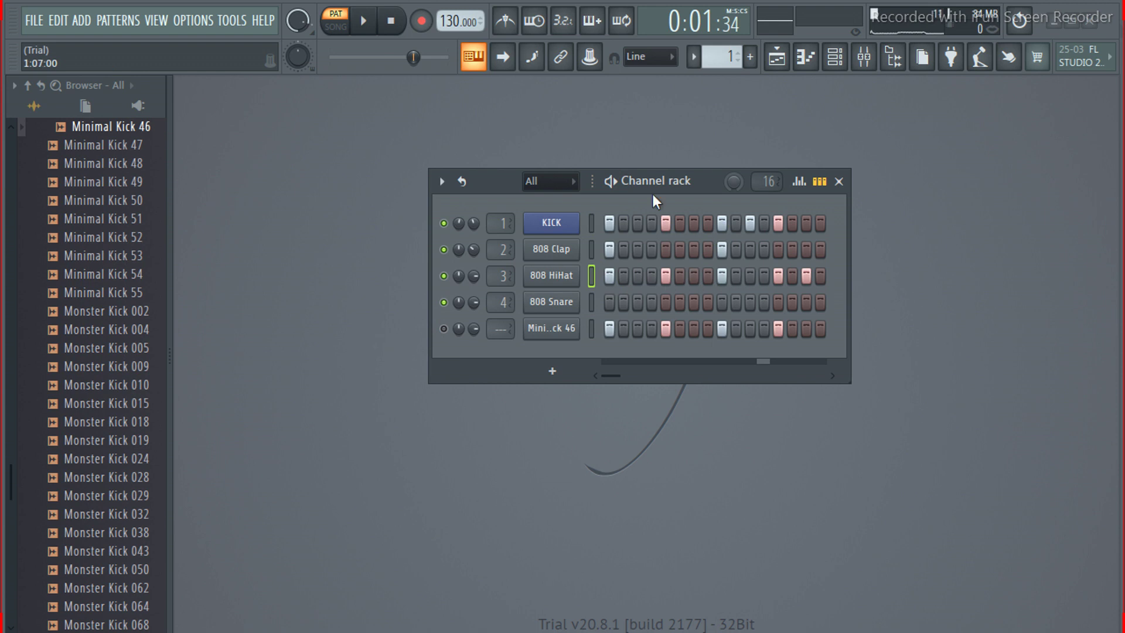
click(610, 182)
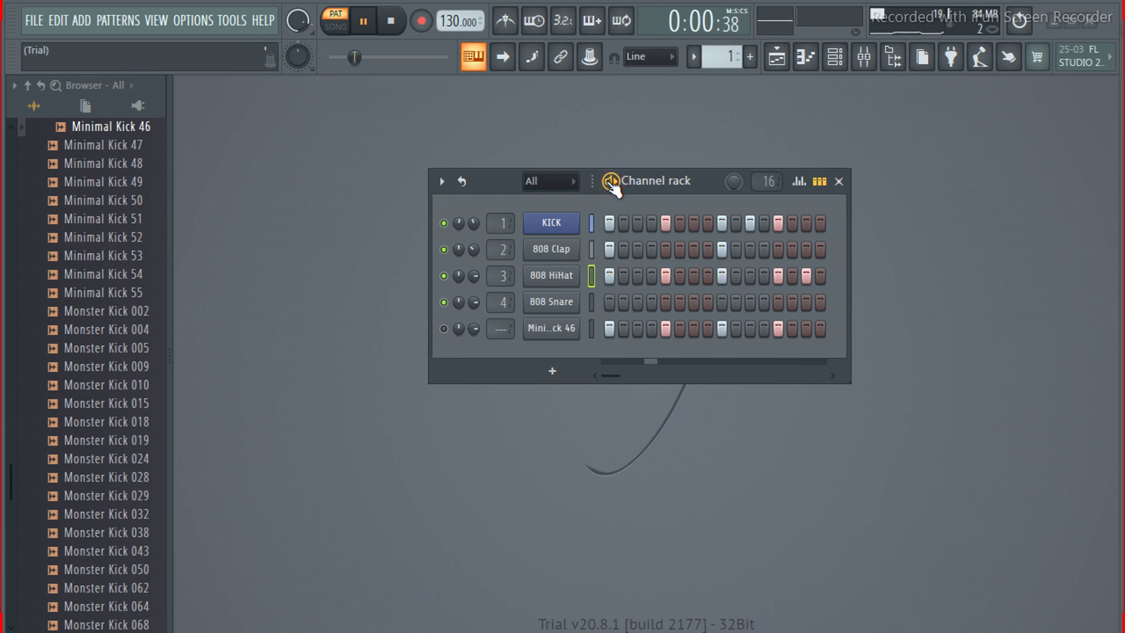
click(610, 183)
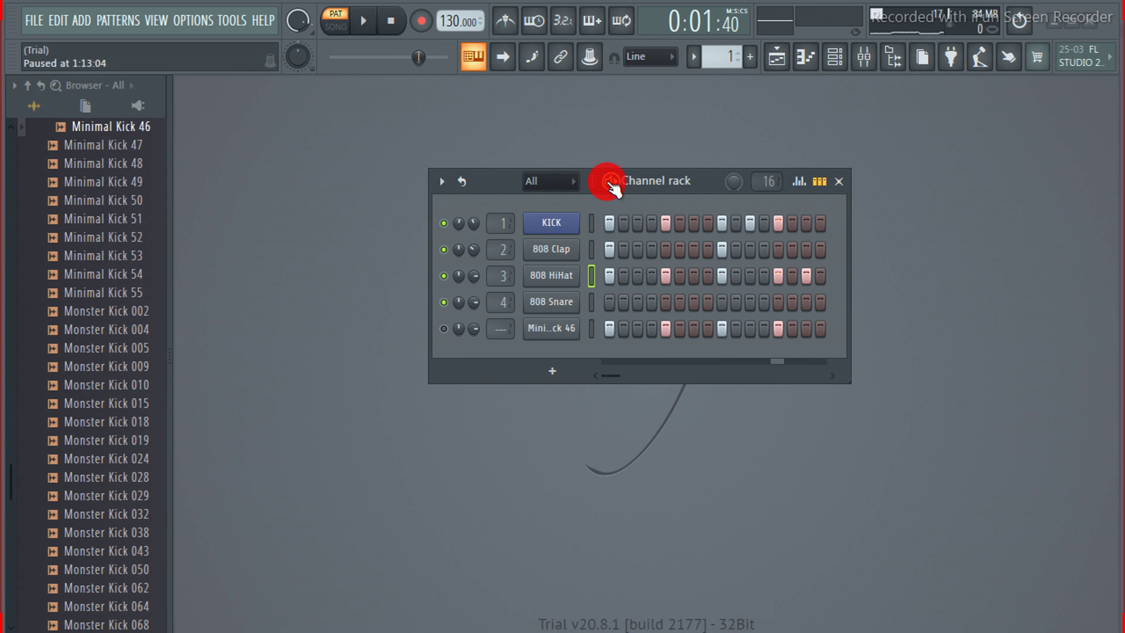
Close the channel rack and reopen it
click(840, 182)
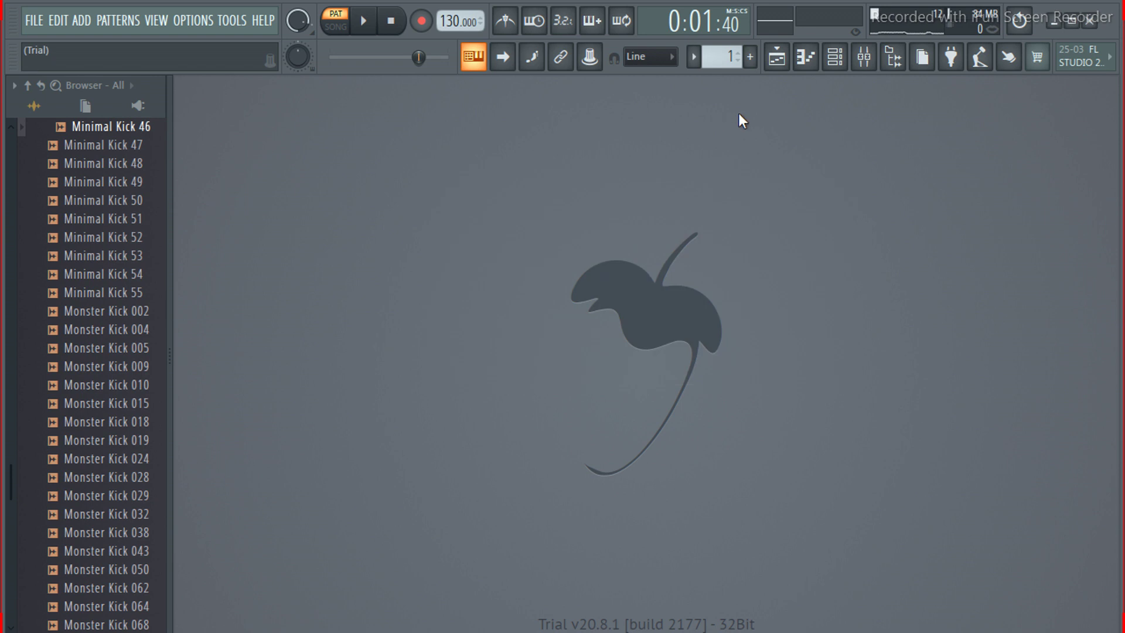
click(838, 66)
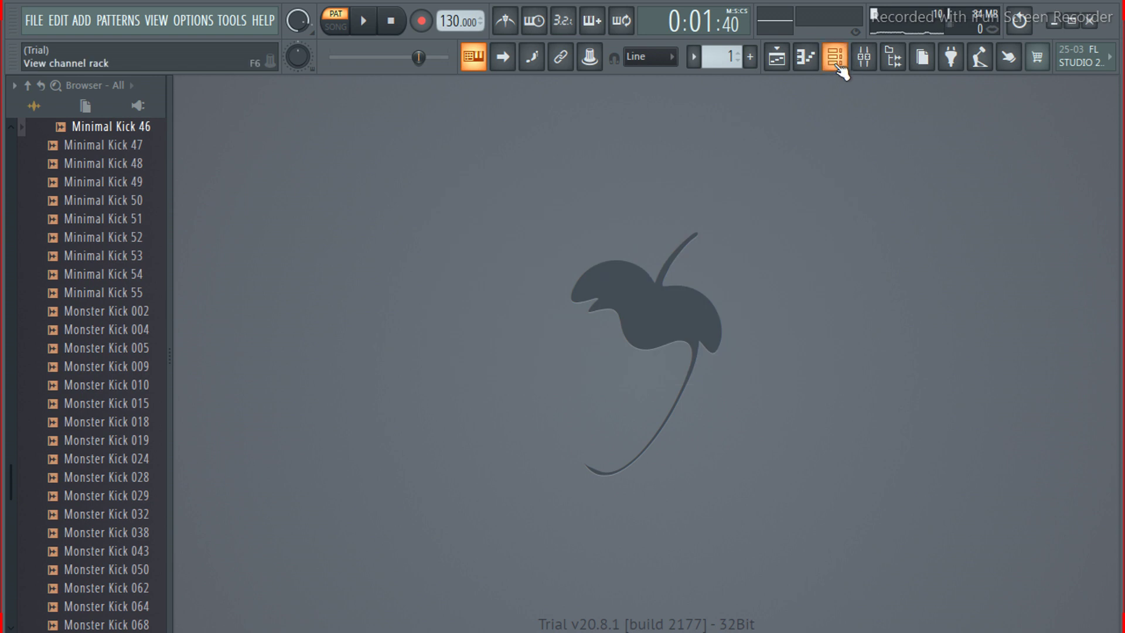